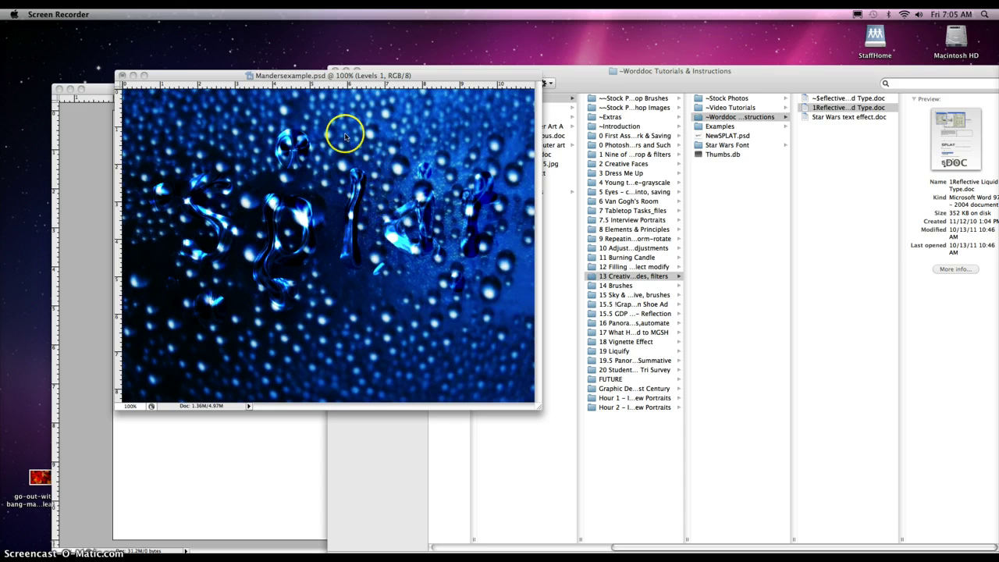
Create a new 11 by 11 inch document at 300 pixels/inch and enlarge its window around the canvas
{"action": "left_click", "coordinate": [652, 78]}
{"action": "left_click", "coordinate": [291, 75]}
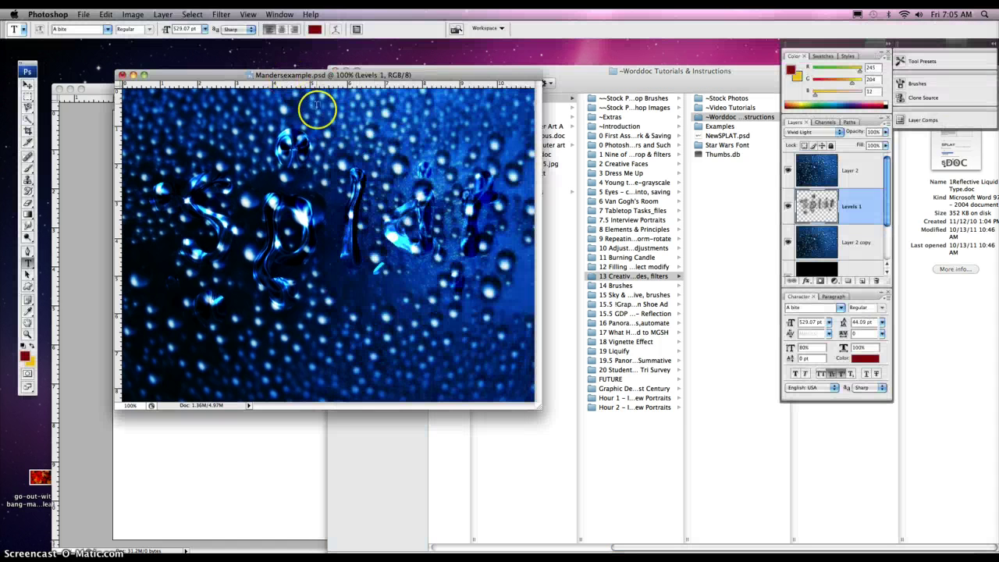
{"action": "left_click", "coordinate": [85, 14]}
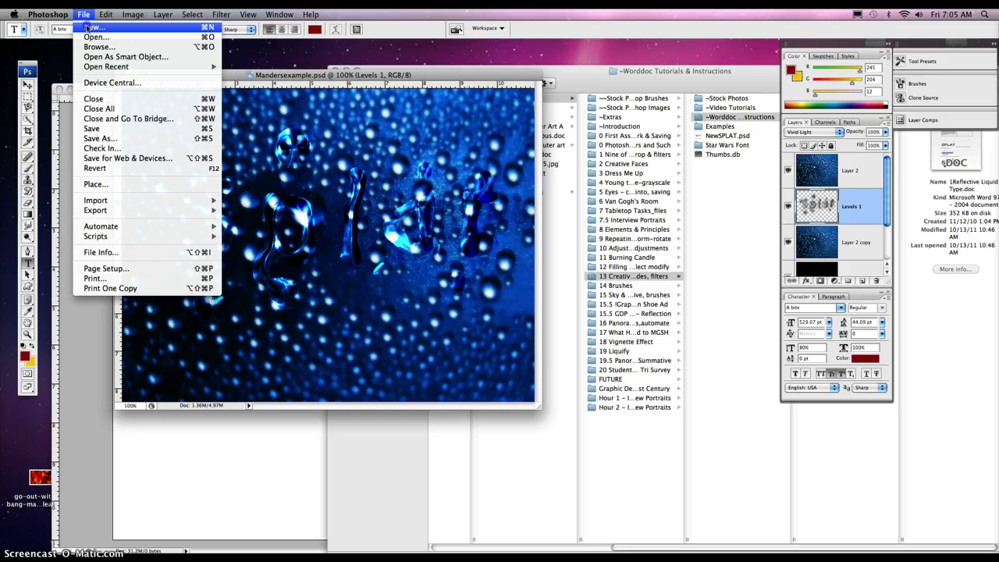
{"action": "left_click", "coordinate": [92, 28]}
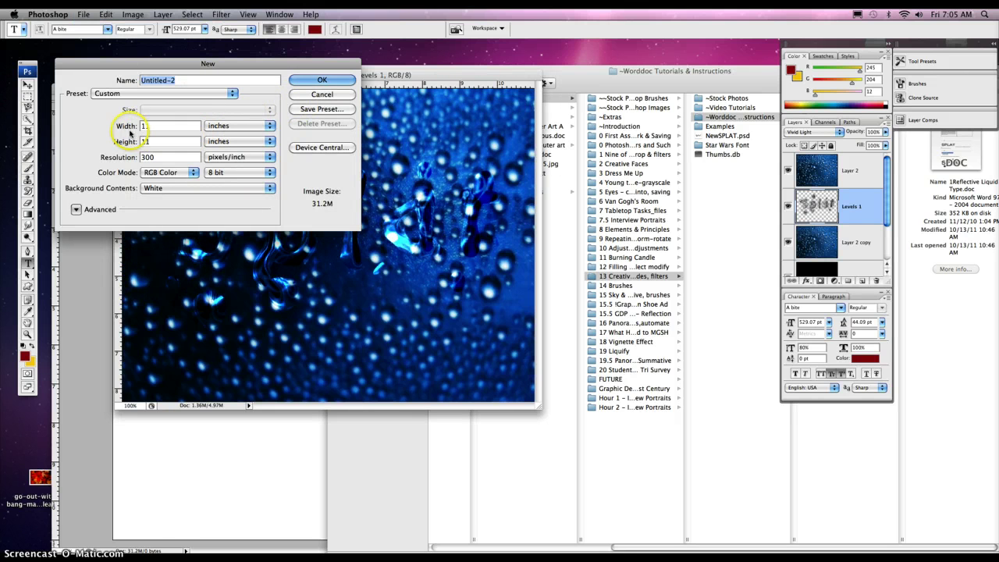
{"action": "left_click", "coordinate": [153, 127]}
{"action": "type", "text": "1"}
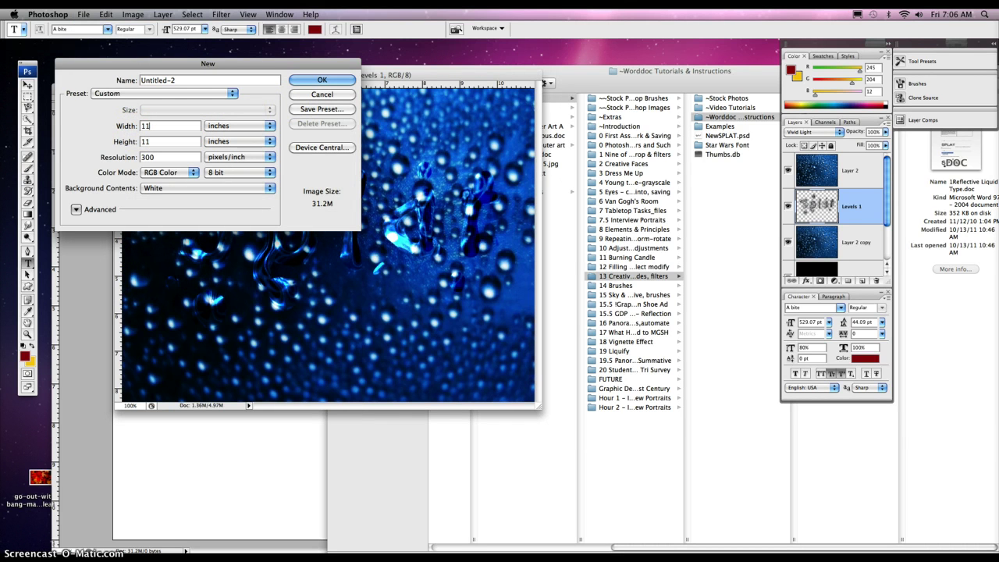
{"action": "key", "text": "Tab"}
{"action": "type", "text": "11"}
{"action": "key", "text": "Tab"}
{"action": "type", "text": "30"}
{"action": "left_click", "coordinate": [318, 81]}
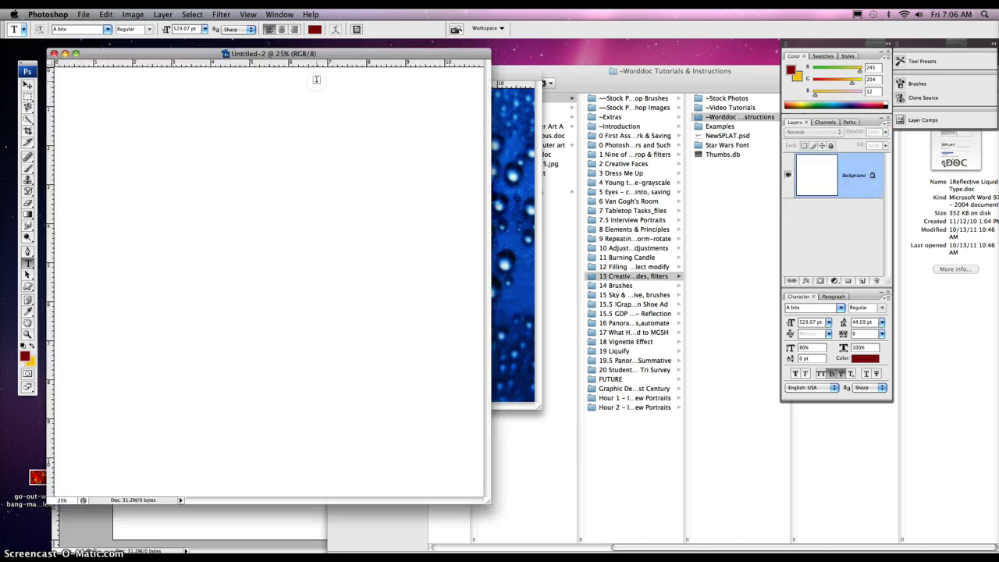
{"action": "left_click_drag", "start_coordinate": [494, 504], "coordinate": [786, 544]}
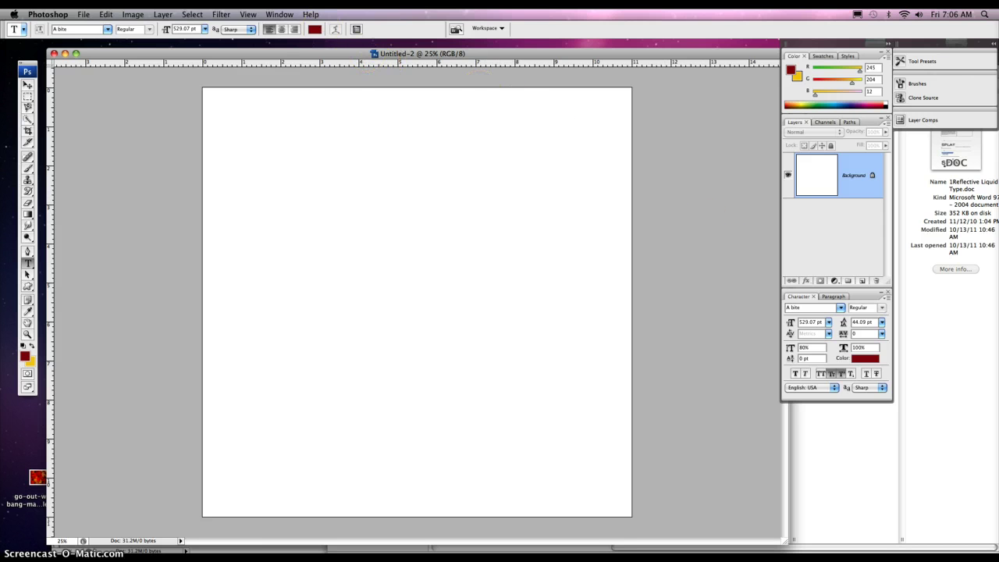
Start a text line on the left part of the canvas with font size 250 pt and leading 36 pt
{"action": "left_click", "coordinate": [275, 14]}
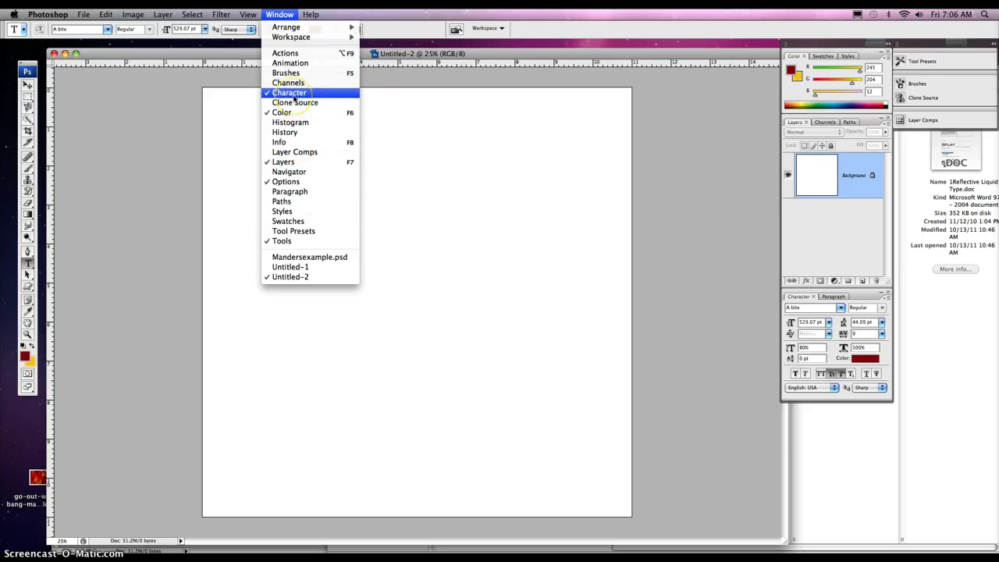
{"action": "left_click", "coordinate": [280, 14]}
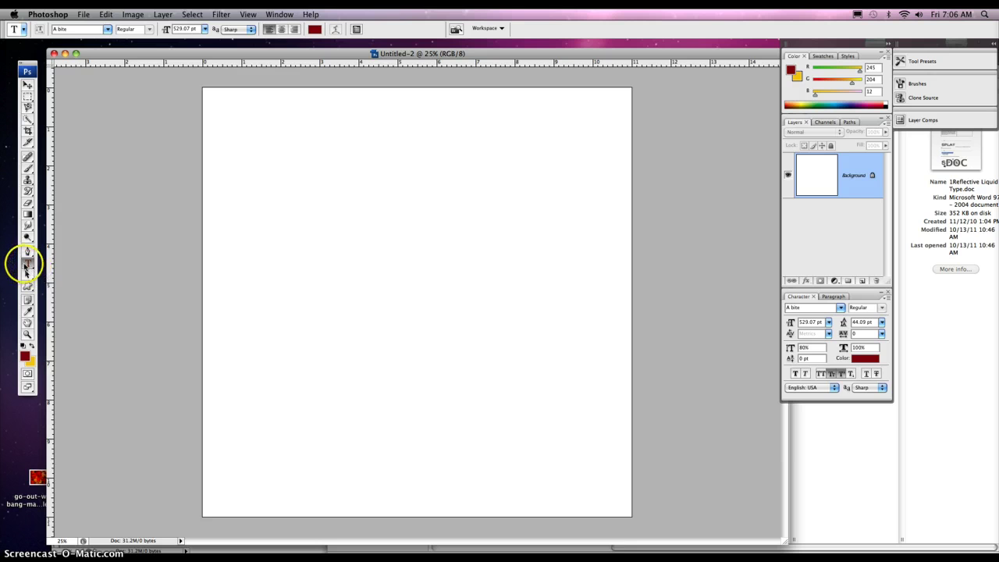
{"action": "left_click", "coordinate": [259, 332]}
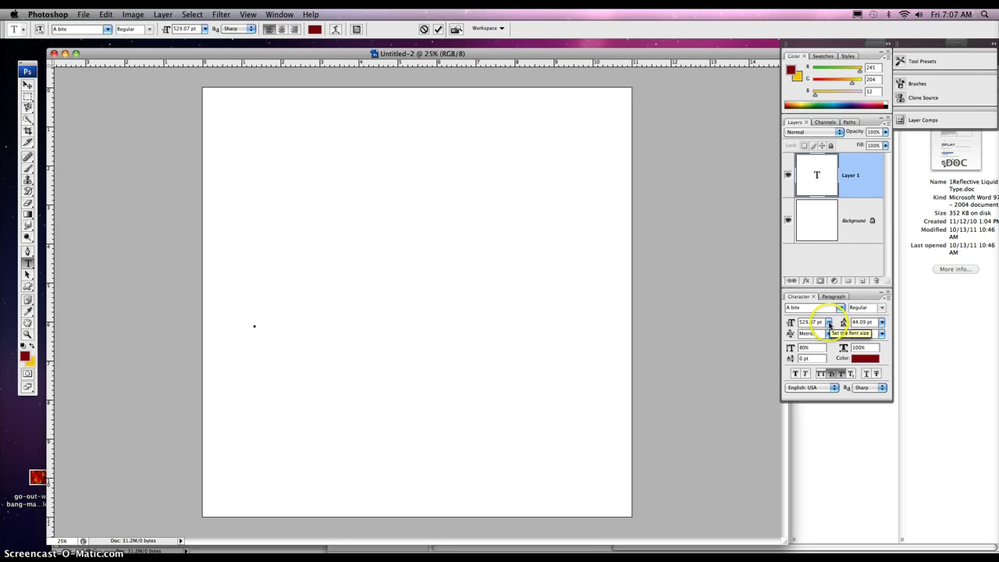
{"action": "left_click", "coordinate": [829, 323]}
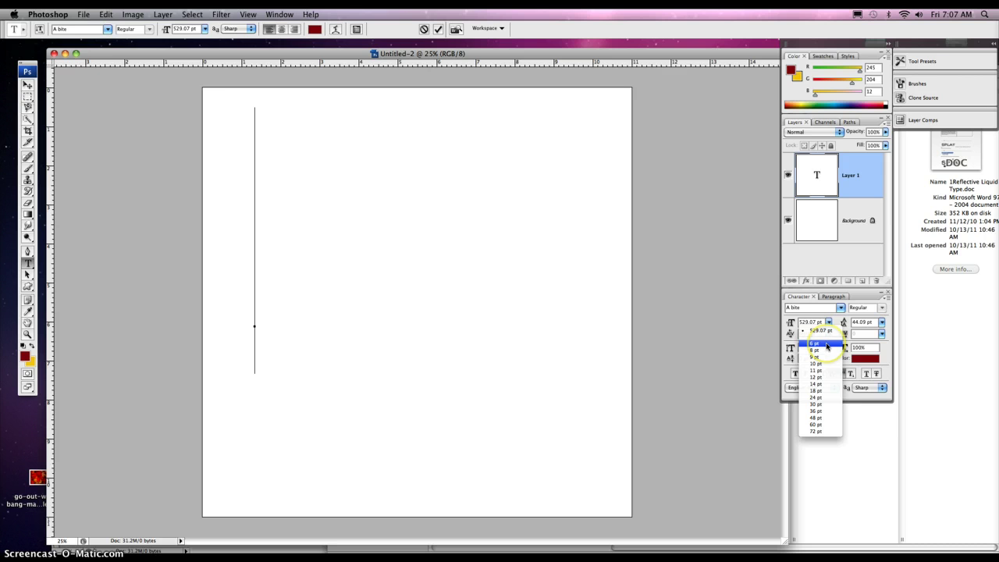
{"action": "left_click", "coordinate": [812, 322]}
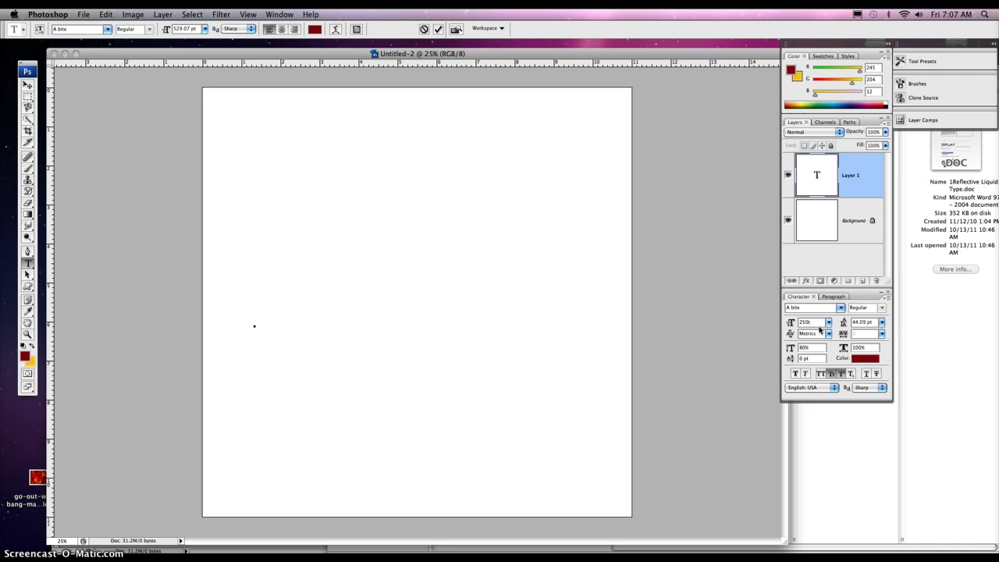
{"action": "left_click", "coordinate": [863, 322]}
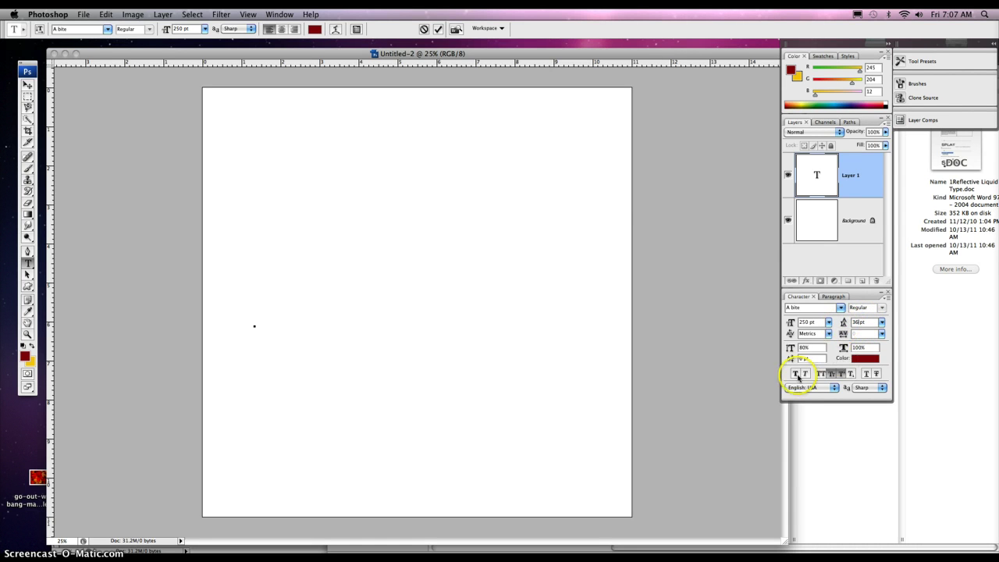
{"action": "left_click", "coordinate": [803, 348]}
{"action": "left_click", "coordinate": [821, 335]}
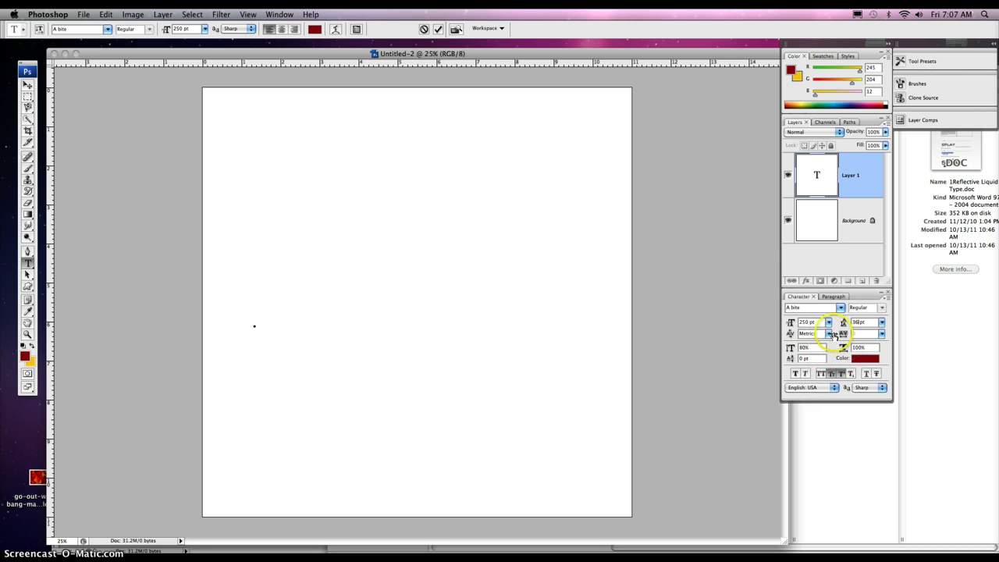
{"action": "left_click", "coordinate": [856, 348]}
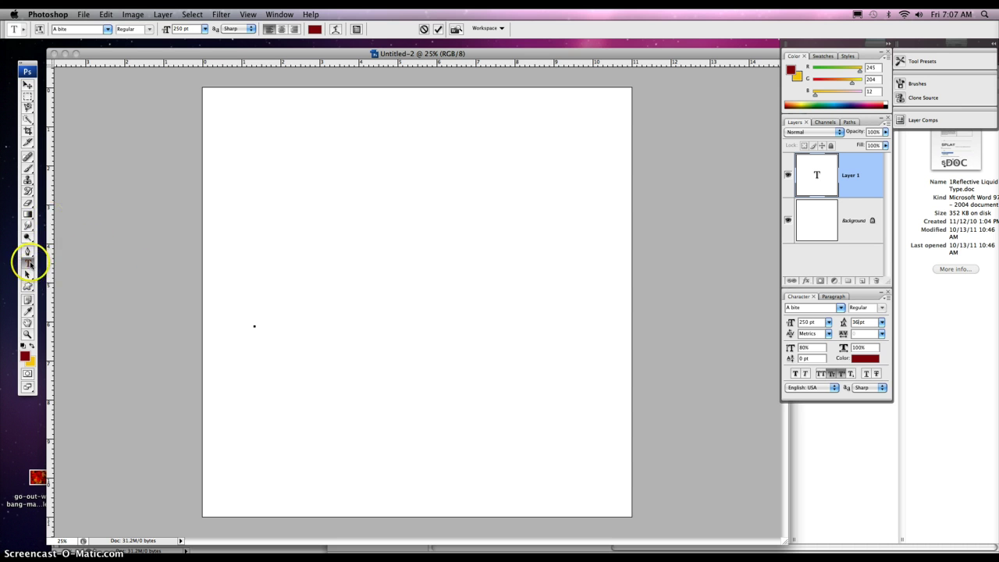
Try the word SPLAT in the A bite font, and delete its letters
{"action": "left_click", "coordinate": [249, 300]}
{"action": "left_click", "coordinate": [841, 307]}
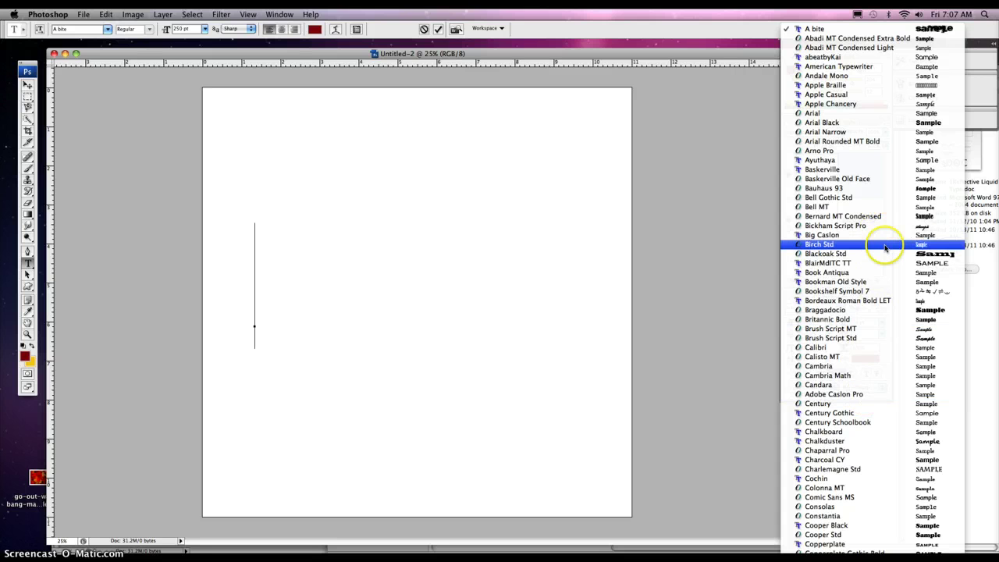
{"action": "left_click", "coordinate": [894, 31]}
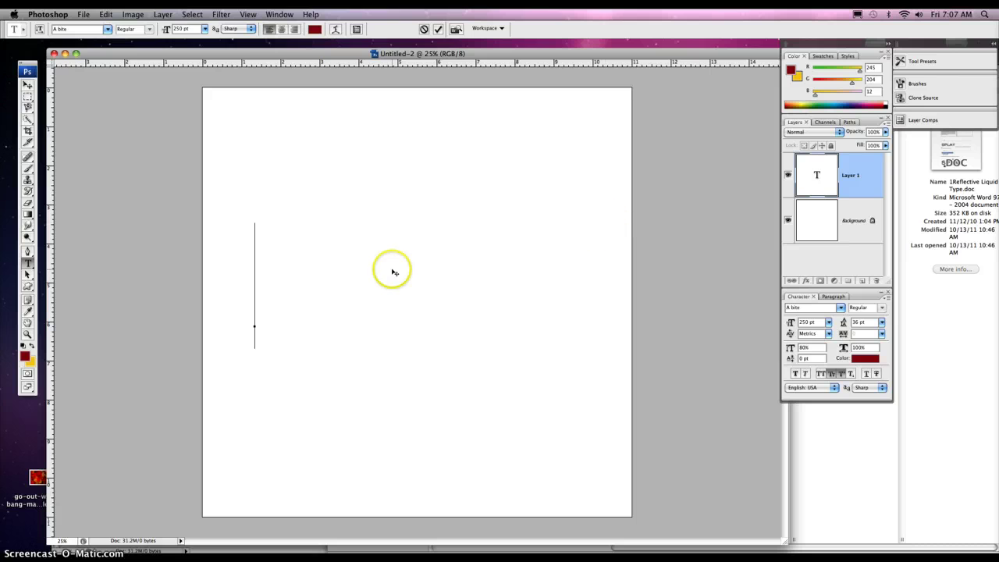
{"action": "type", "text": "SPLAT"}
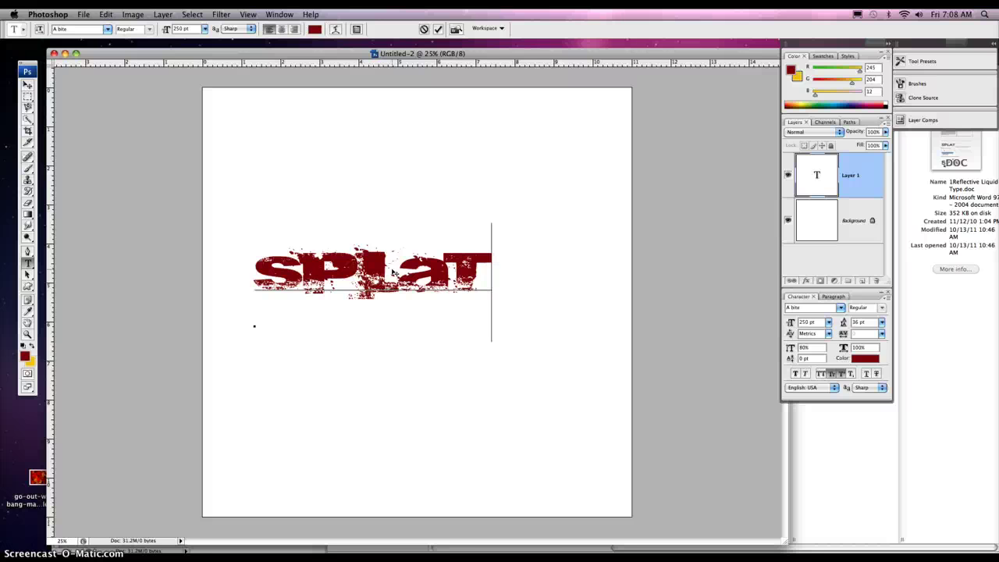
{"action": "key", "text": "BackSpace"}
{"action": "key", "text": "BackSpace"}
{"action": "key", "text": "BackSpace"}
{"action": "key", "text": "BackSpace"}
{"action": "key", "text": "BackSpace"}
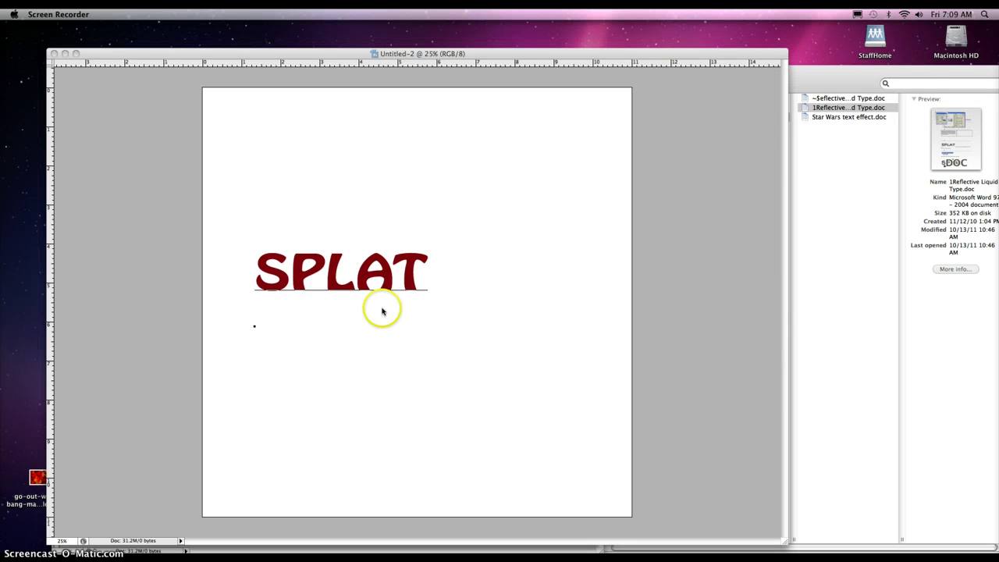
Commit the SPLAT text and move it to the centre of the canvas
{"action": "left_click", "coordinate": [386, 320]}
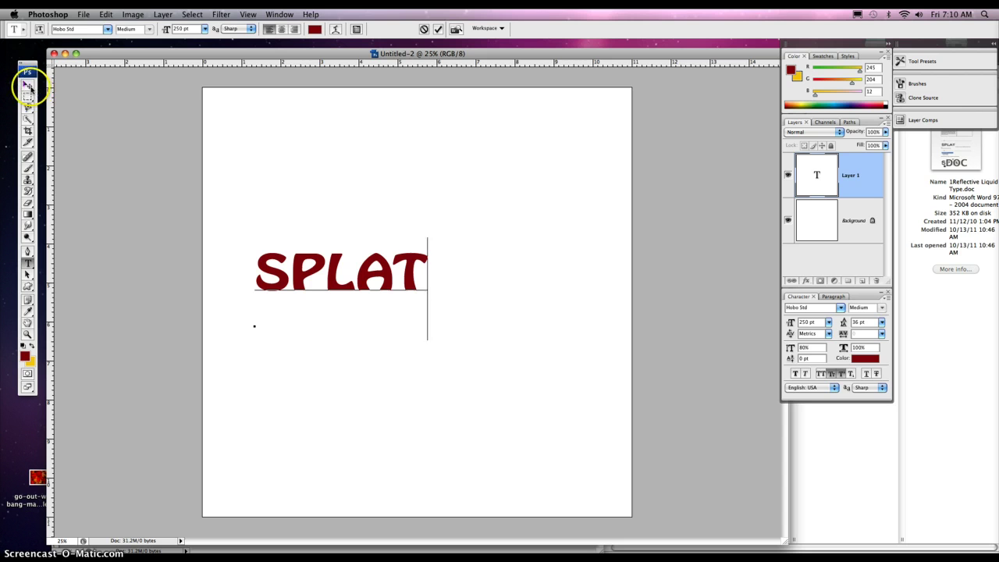
{"action": "left_click", "coordinate": [28, 86]}
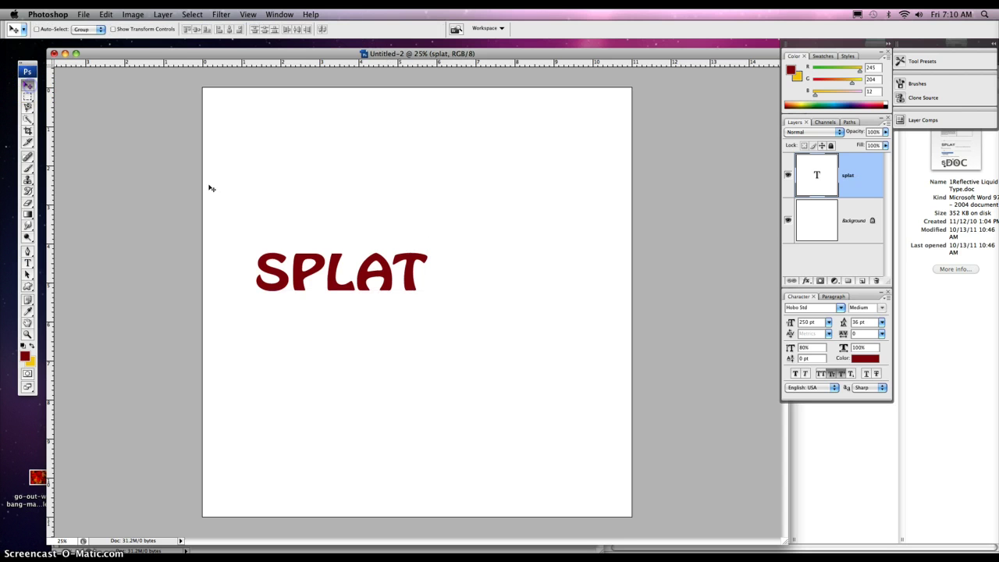
{"action": "left_click_drag", "start_coordinate": [299, 270], "coordinate": [359, 285]}
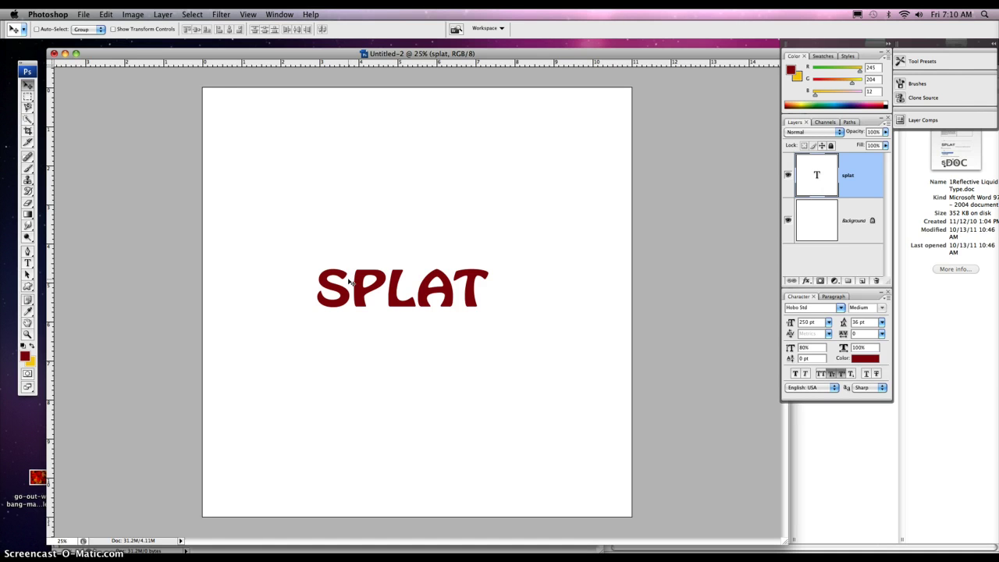
{"action": "left_click", "coordinate": [356, 287]}
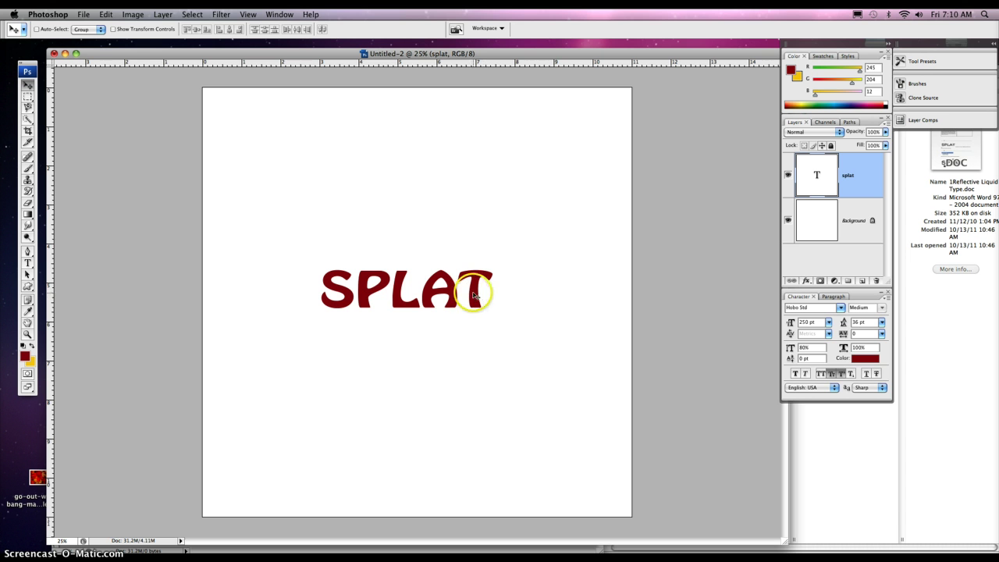
{"action": "left_click_drag", "start_coordinate": [473, 295], "coordinate": [485, 298]}
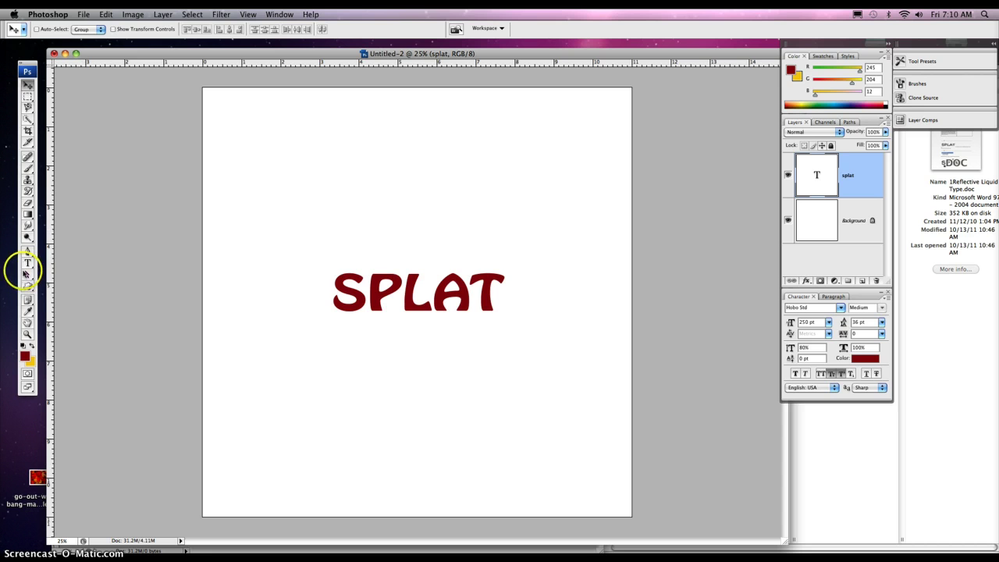
Recolor the whole SPLAT text to the dark gray 666666
{"action": "left_click", "coordinate": [27, 263]}
{"action": "left_click_drag", "start_coordinate": [347, 299], "coordinate": [500, 301]}
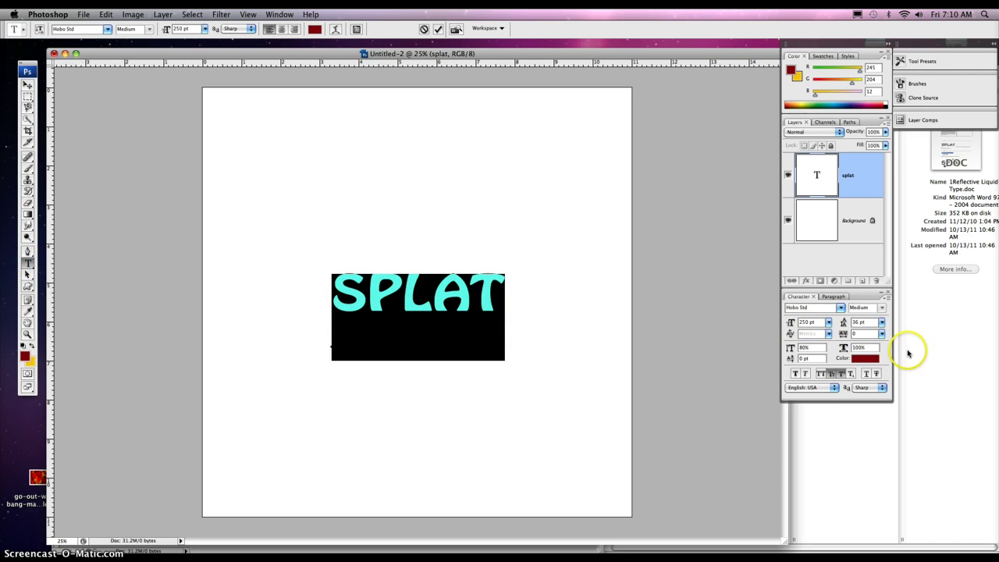
{"action": "left_click", "coordinate": [863, 360]}
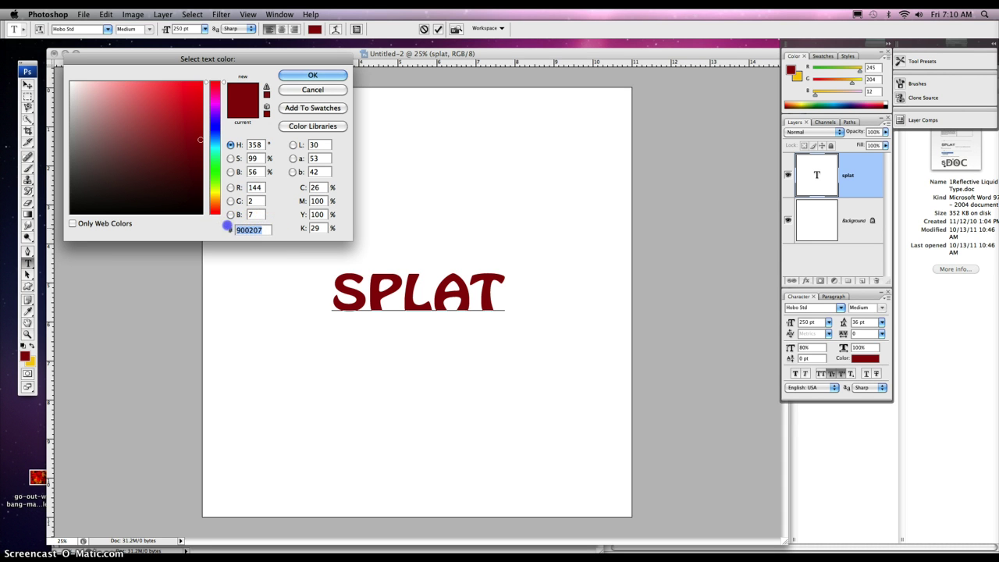
{"action": "type", "text": "6666"}
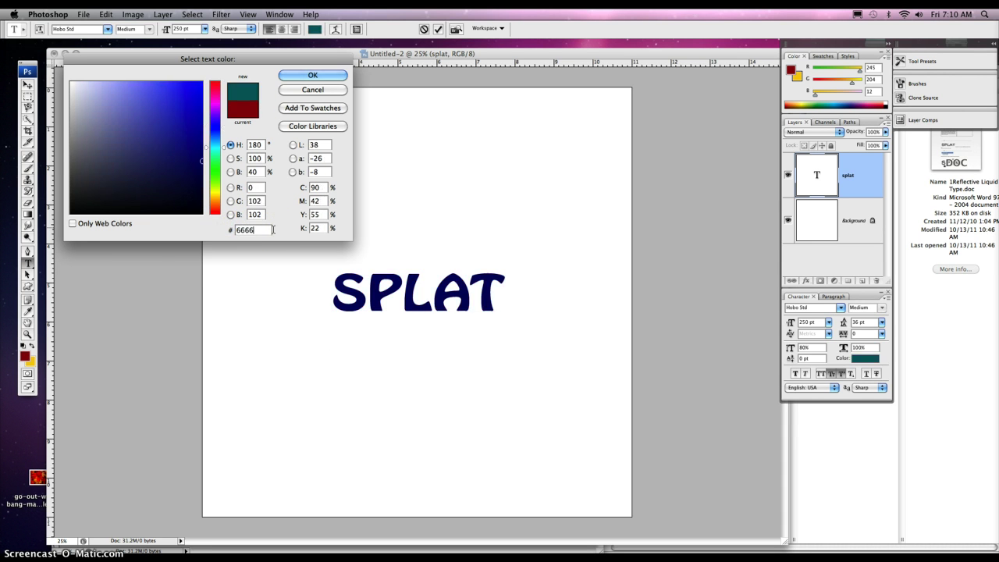
{"action": "type", "text": "66"}
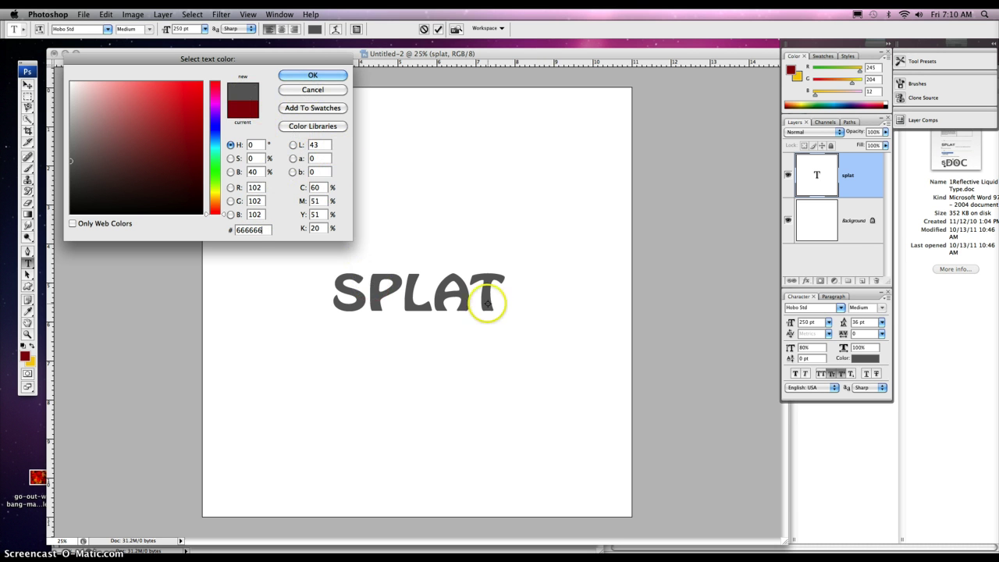
{"action": "left_click", "coordinate": [299, 75]}
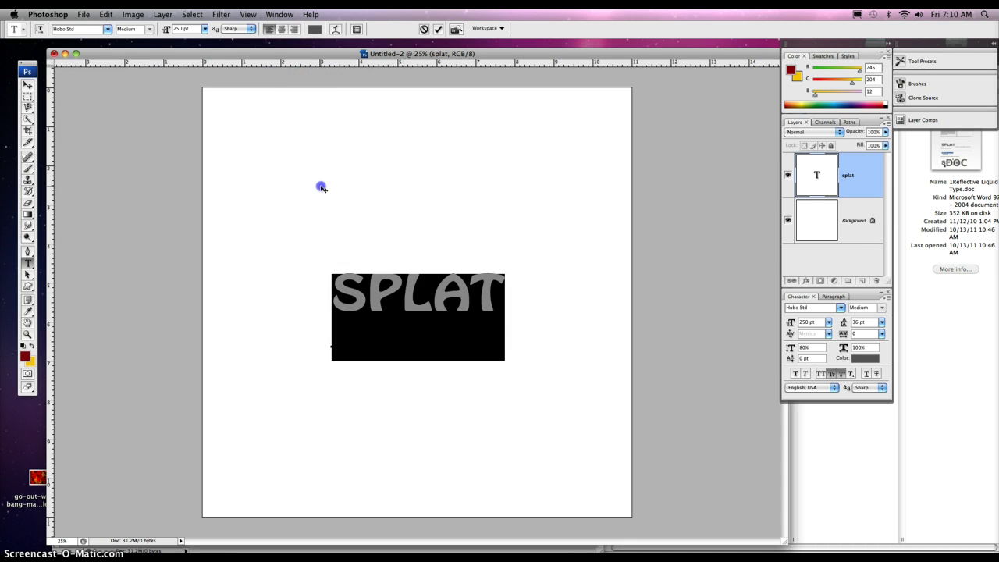
{"action": "left_click", "coordinate": [28, 85]}
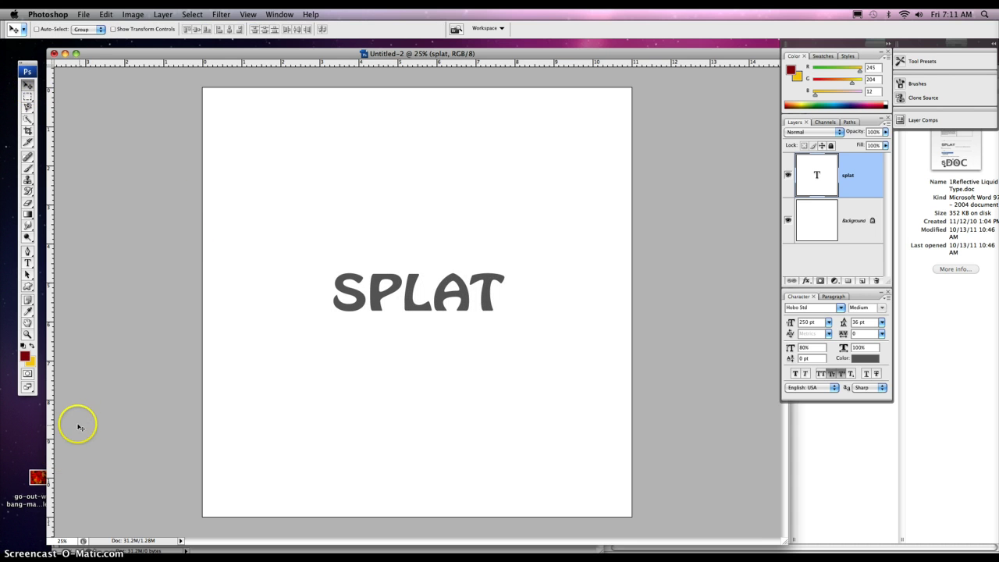
Rasterize the splat type layer
{"action": "left_click", "coordinate": [465, 291]}
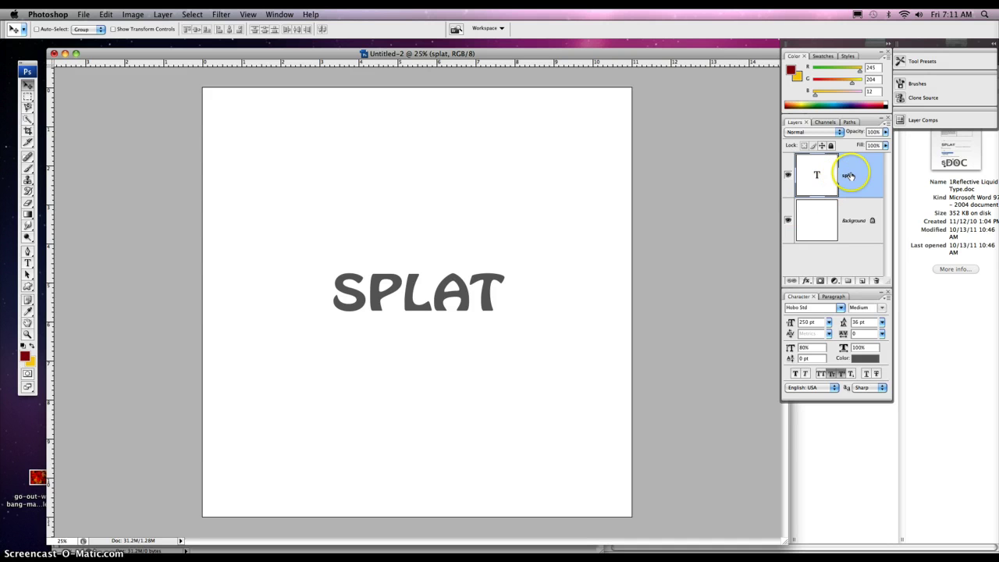
{"action": "left_click", "coordinate": [191, 15]}
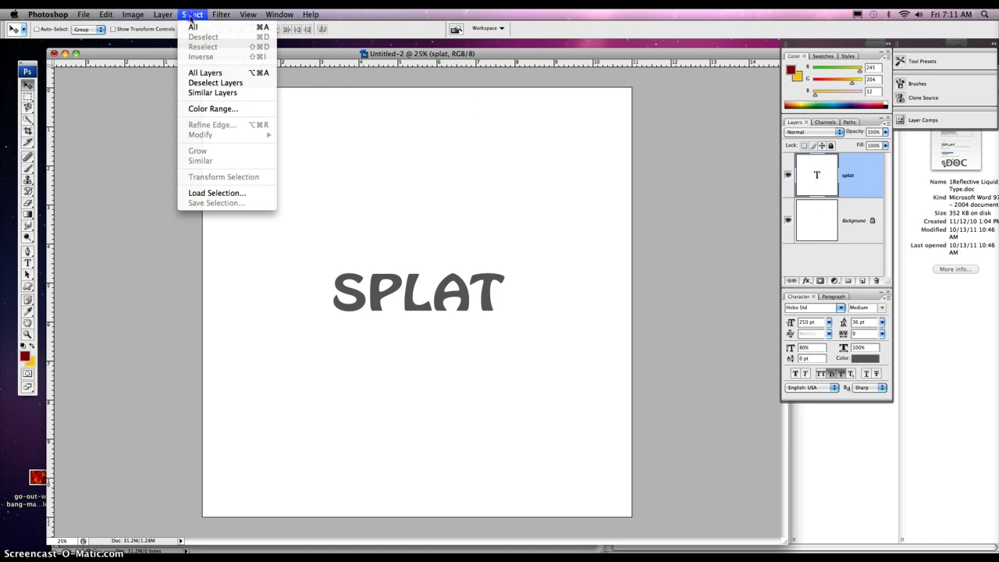
{"action": "mouse_move", "coordinate": [170, 15]}
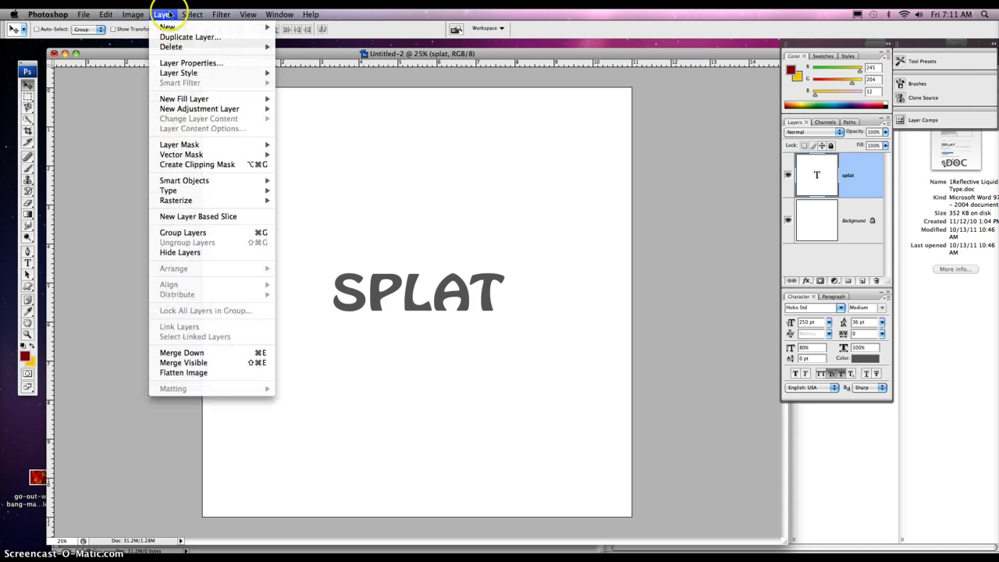
{"action": "mouse_move", "coordinate": [212, 202]}
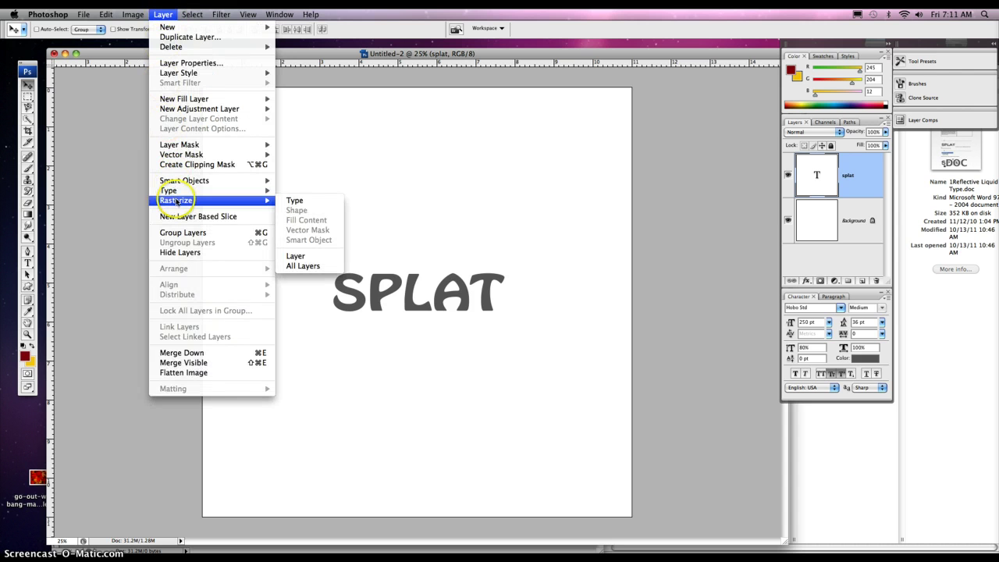
{"action": "left_click", "coordinate": [301, 200]}
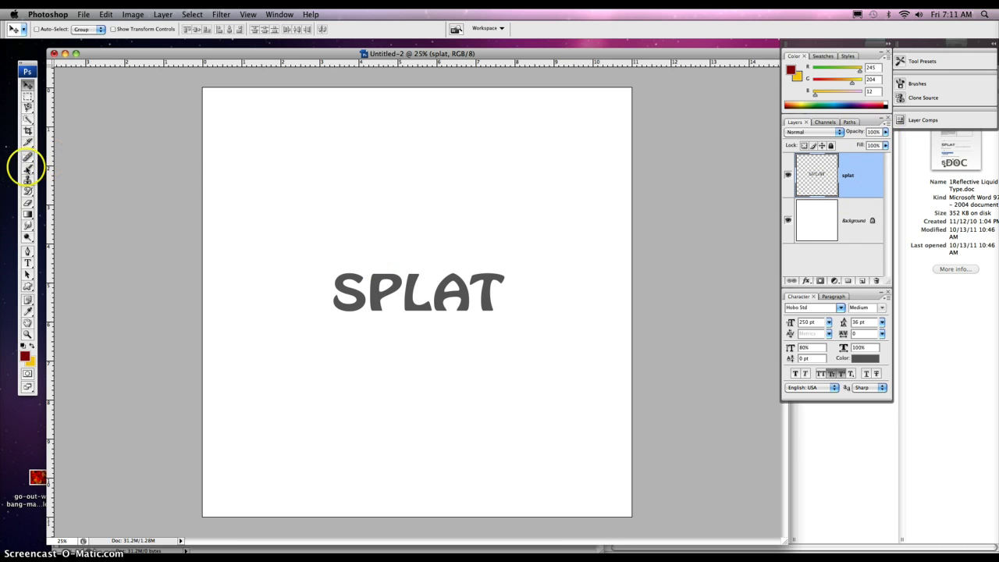
Take the Brush tool and set the foreground color to the dark gray 666666
{"action": "left_click", "coordinate": [27, 169]}
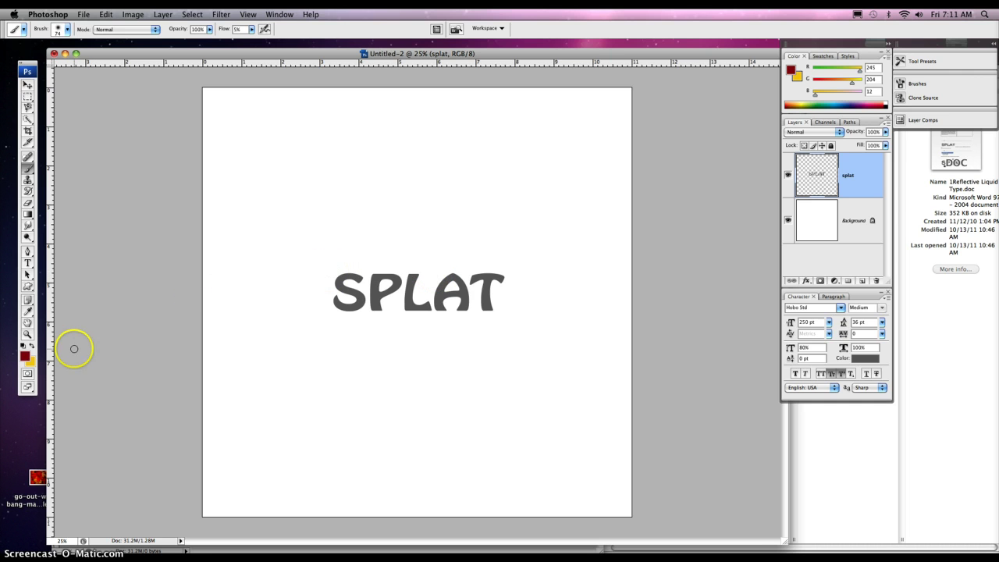
{"action": "left_click", "coordinate": [373, 331]}
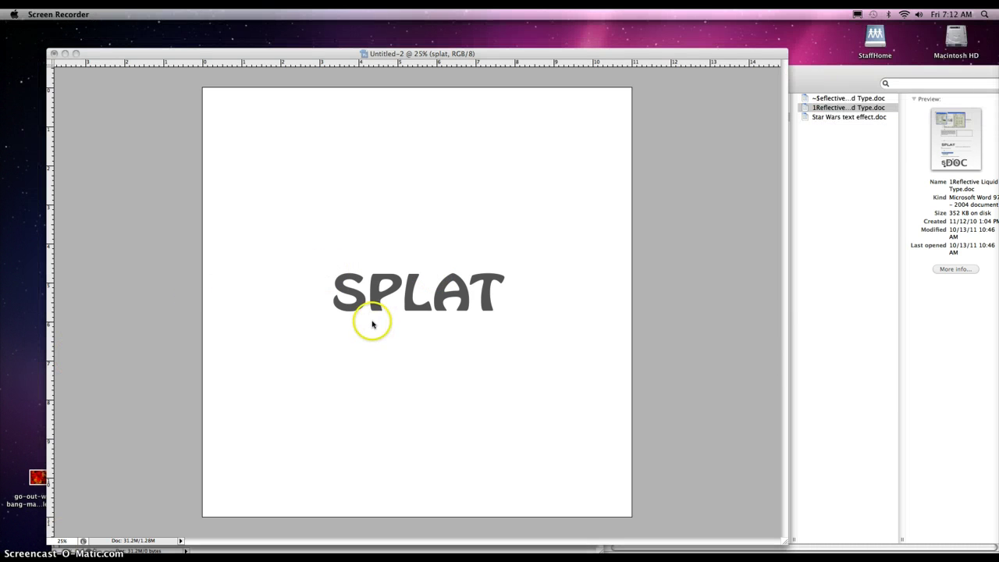
{"action": "left_click", "coordinate": [114, 193]}
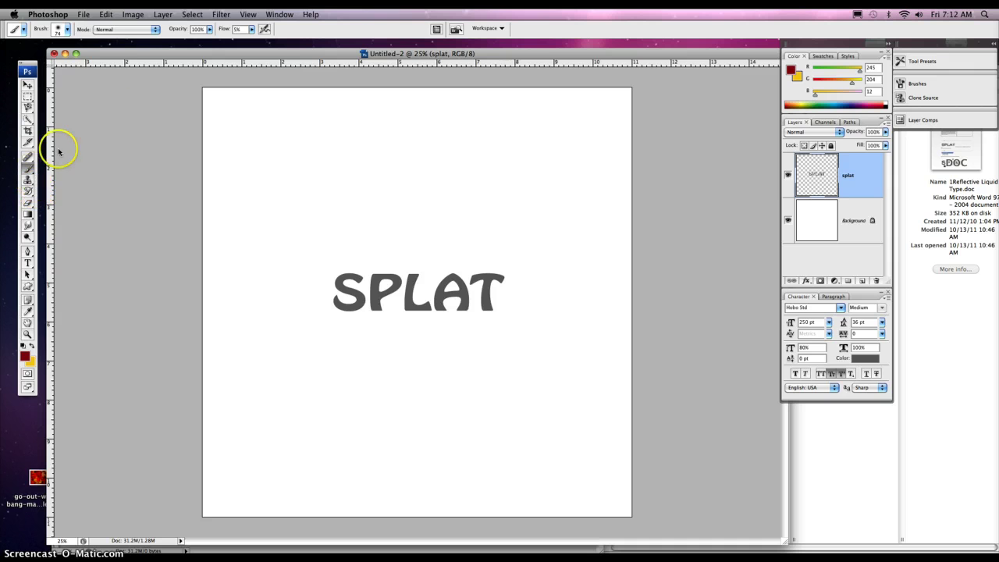
{"action": "left_click", "coordinate": [24, 357]}
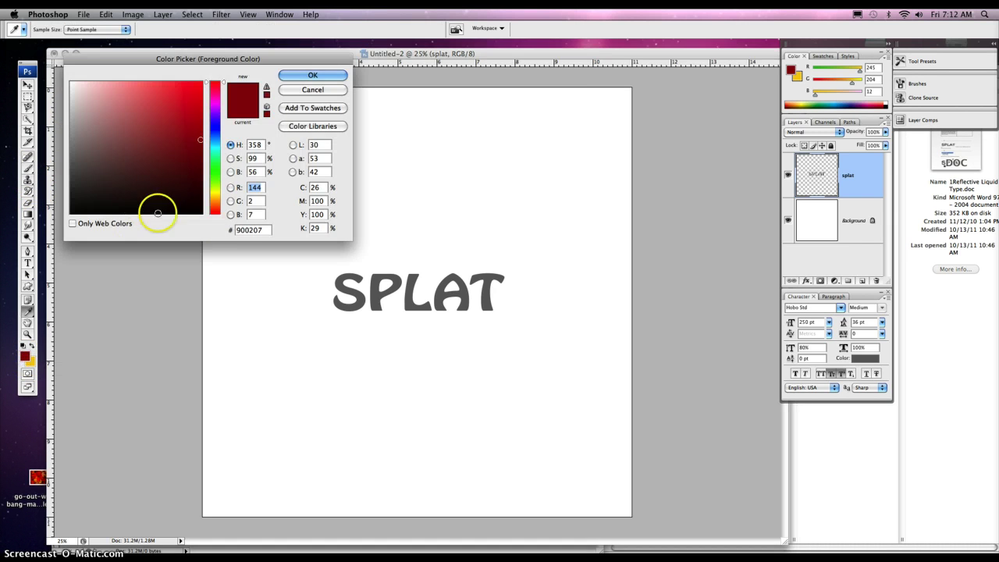
{"action": "left_click", "coordinate": [229, 229]}
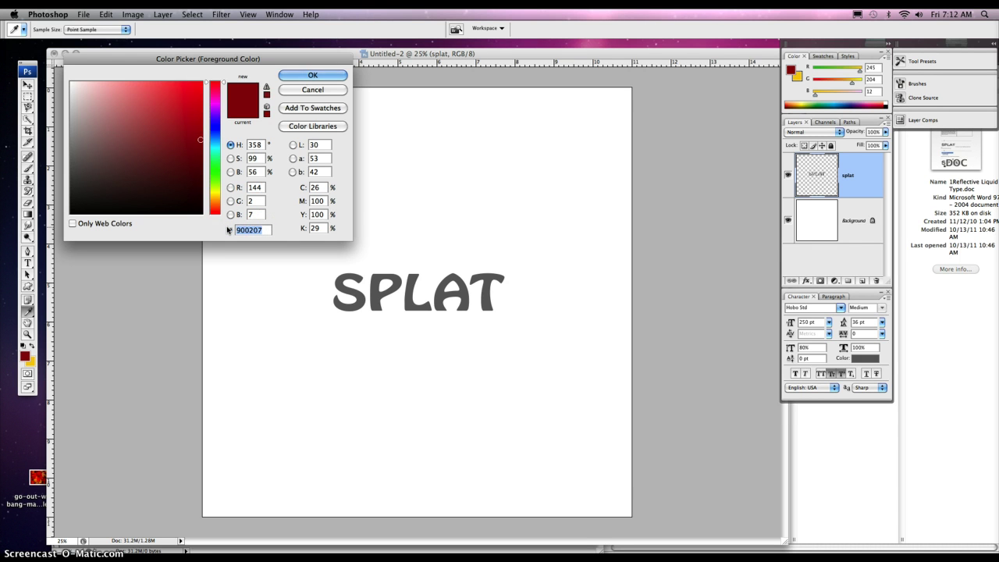
{"action": "type", "text": "666666"}
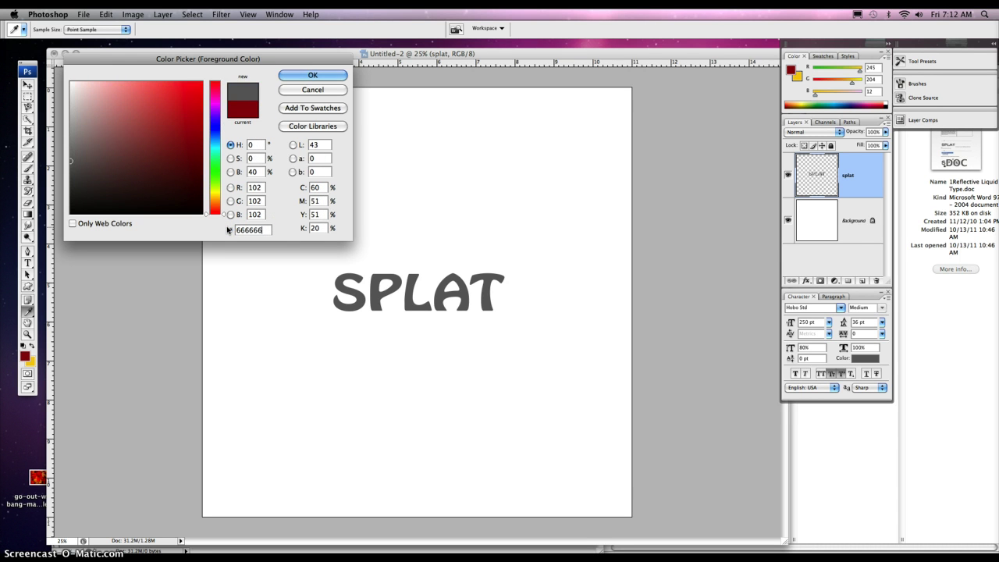
{"action": "left_click", "coordinate": [312, 75]}
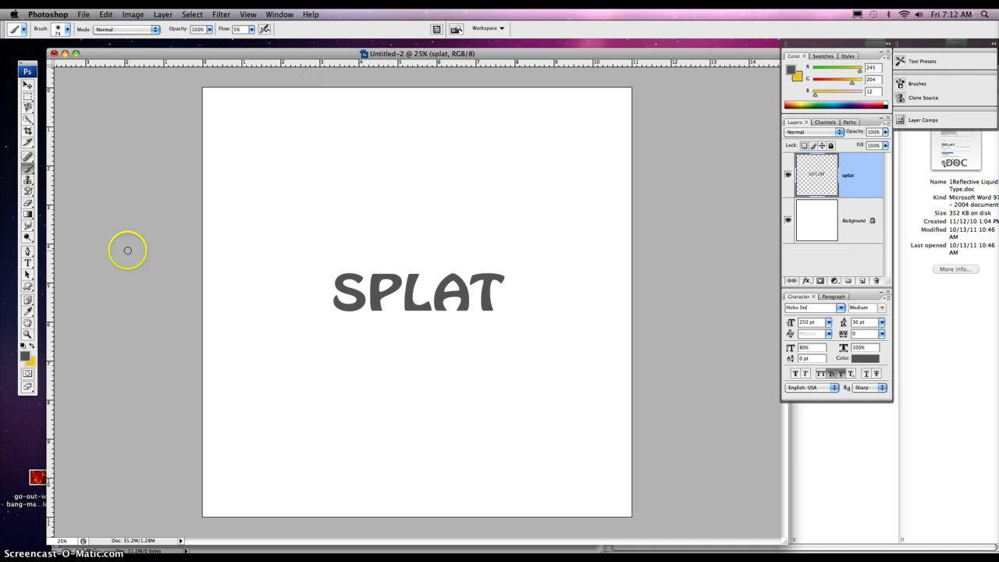
Set the hard round brush to a 162 px diameter at 100% hardness, and undo a test dab above the S
{"action": "left_click", "coordinate": [67, 29]}
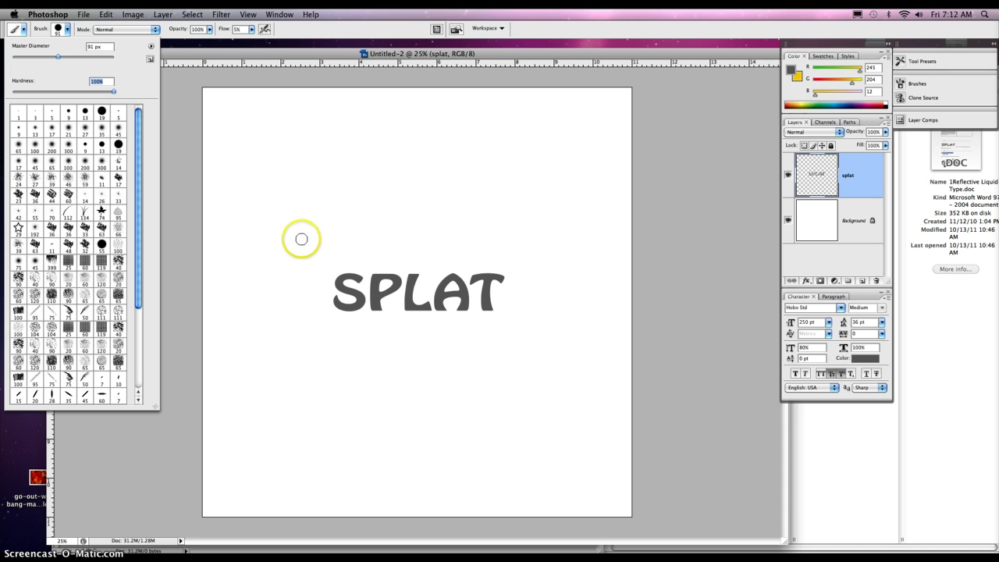
{"action": "left_click_drag", "start_coordinate": [58, 56], "coordinate": [79, 56]}
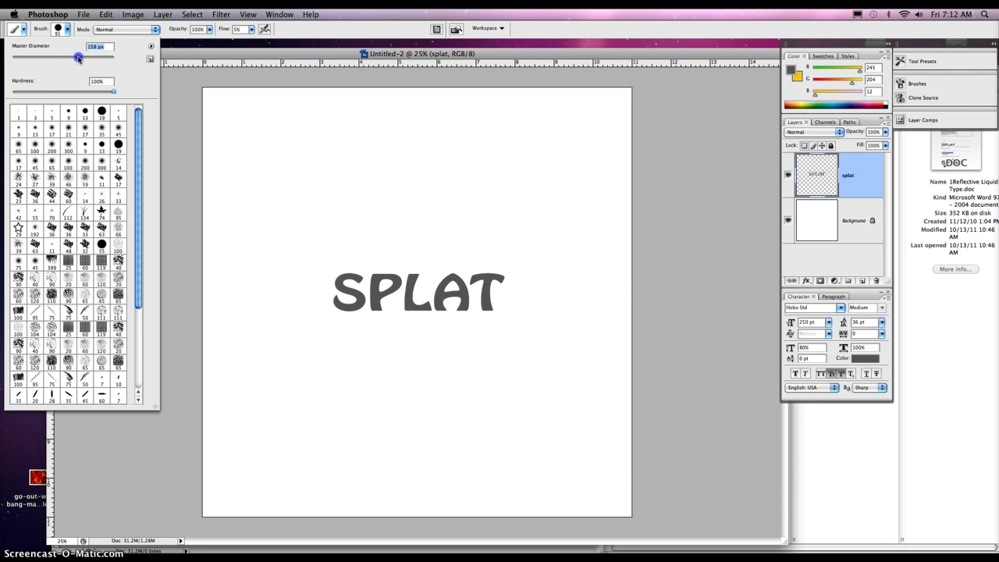
{"action": "left_click", "coordinate": [340, 261]}
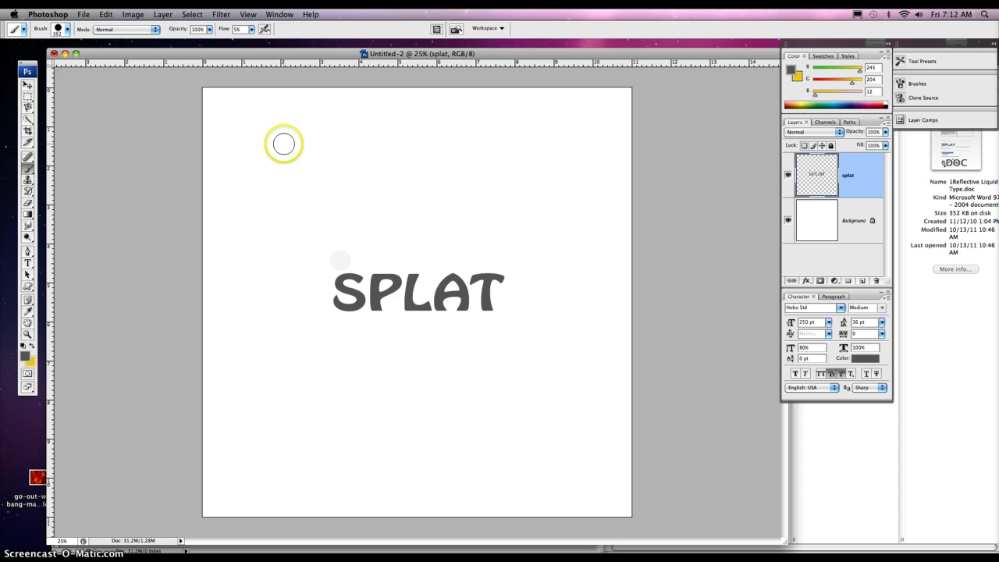
{"action": "key", "text": "super+z"}
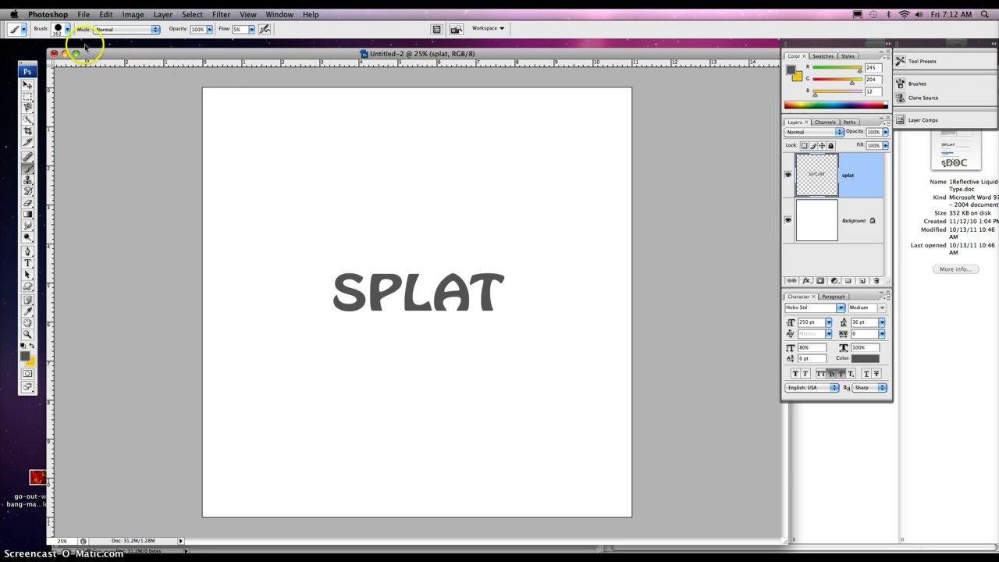
{"action": "left_click", "coordinate": [101, 14]}
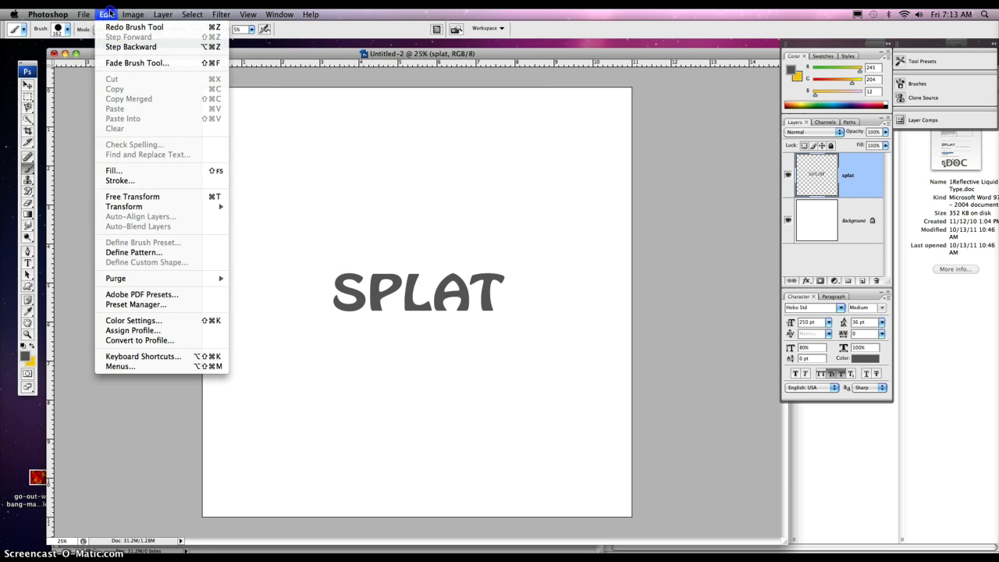
{"action": "left_click", "coordinate": [108, 14]}
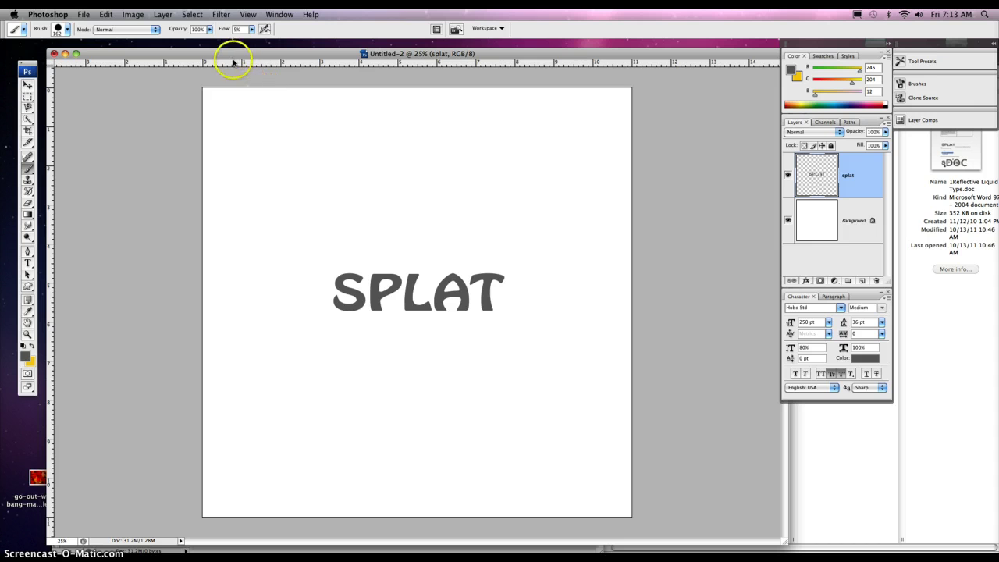
Raise the brush flow to 100% and paint large dots above the S, below the P and beside the T
{"action": "left_click", "coordinate": [250, 32]}
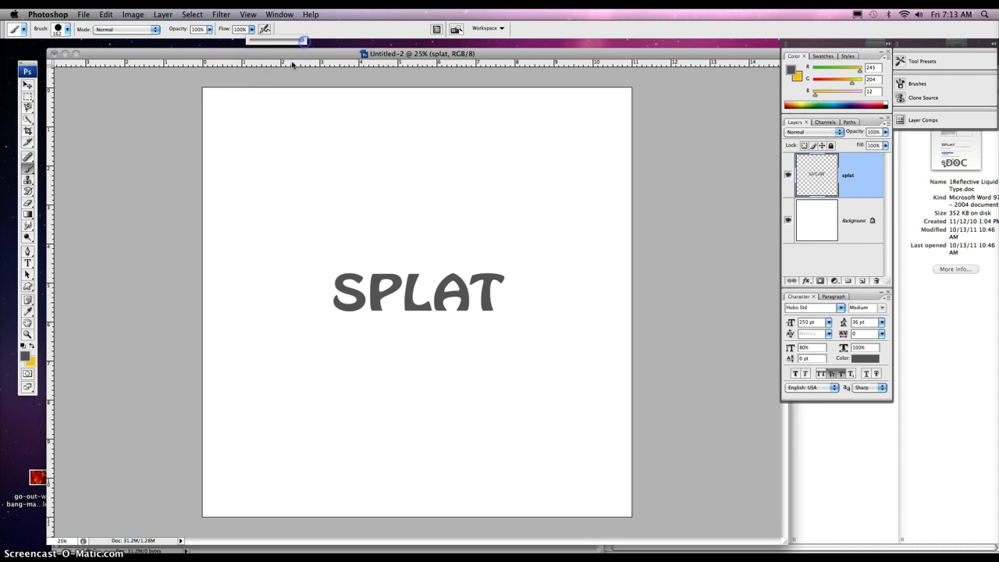
{"action": "left_click", "coordinate": [343, 264]}
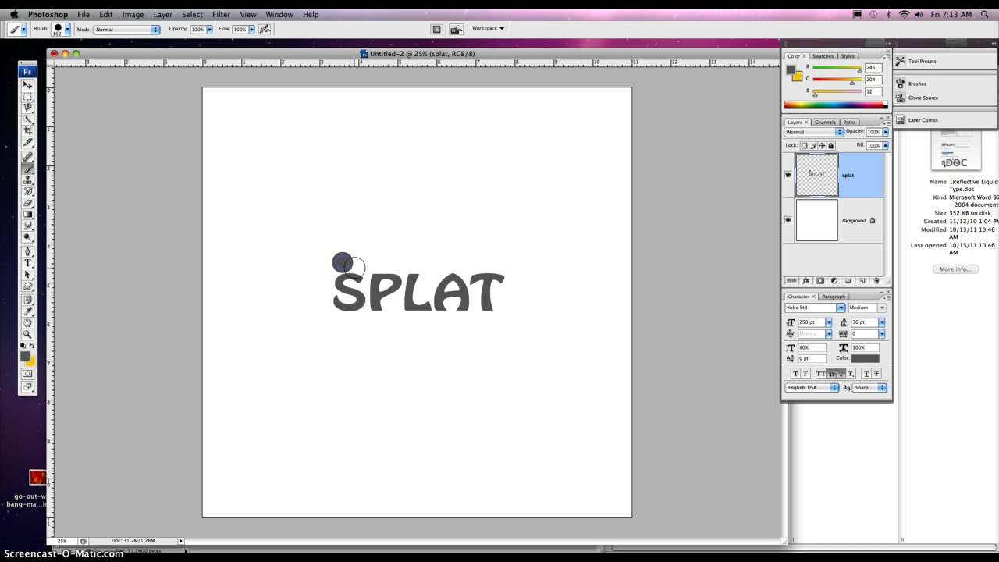
{"action": "left_click", "coordinate": [343, 263]}
{"action": "left_click", "coordinate": [400, 318]}
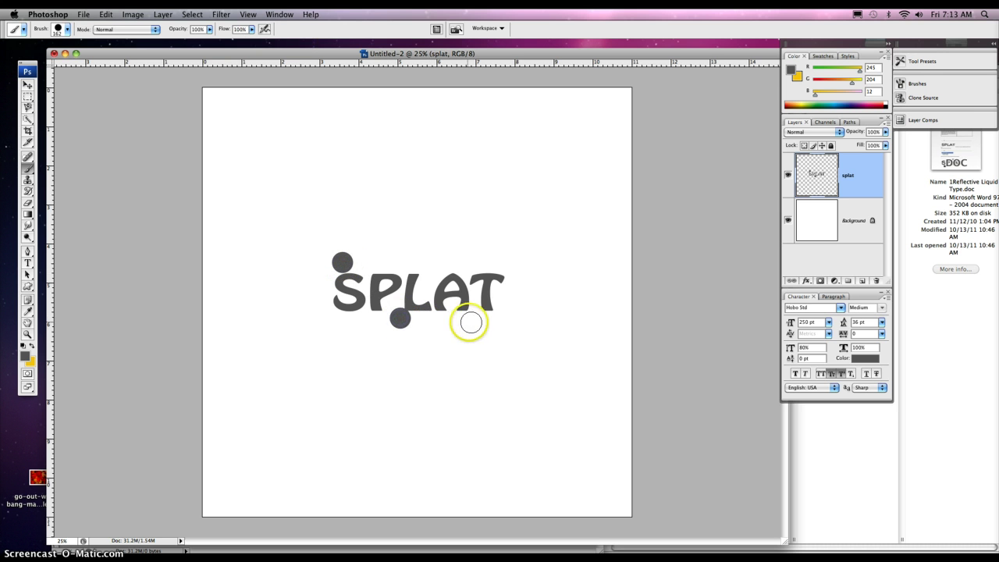
{"action": "left_click", "coordinate": [511, 304]}
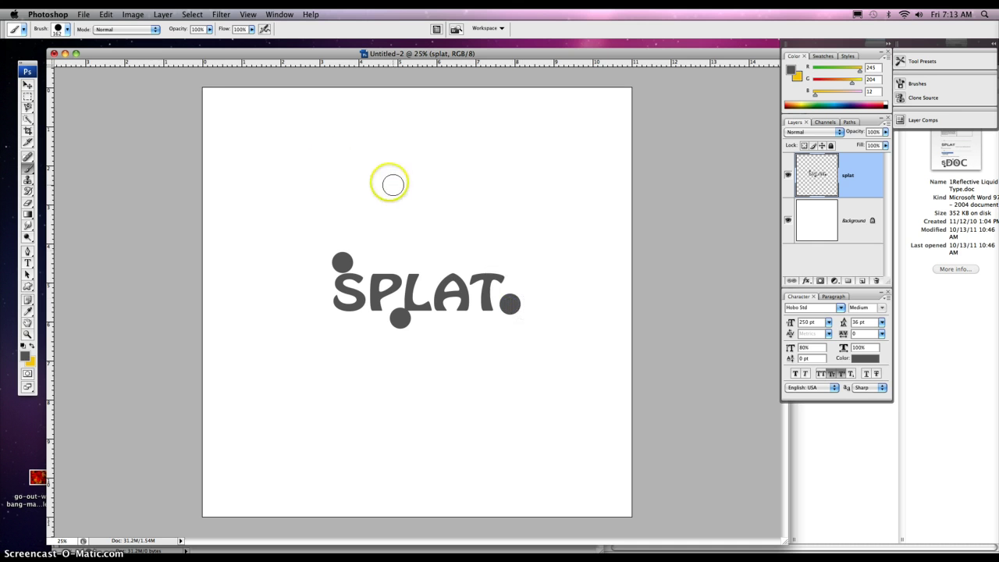
Reduce the brush to 70 px and add medium dots beside the S, above the L, beside the T and below the P
{"action": "left_click", "coordinate": [68, 30]}
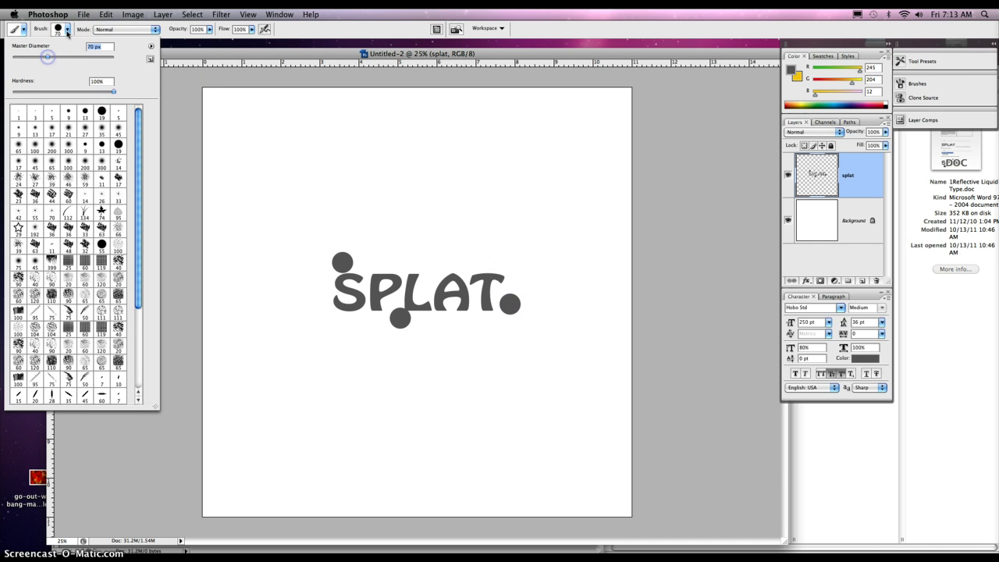
{"action": "left_click", "coordinate": [67, 30]}
{"action": "left_click", "coordinate": [326, 278]}
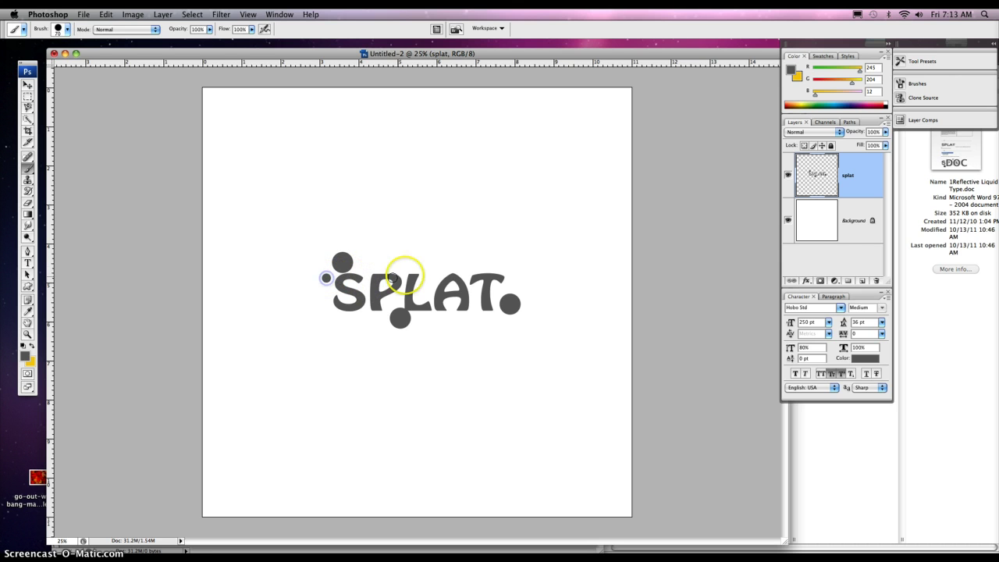
{"action": "left_click", "coordinate": [432, 274]}
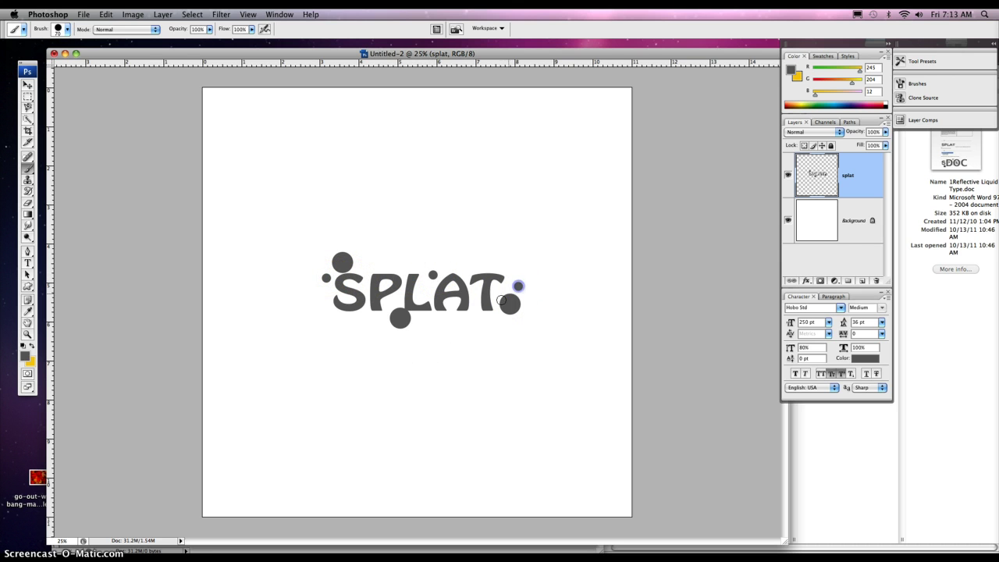
{"action": "left_click", "coordinate": [361, 334]}
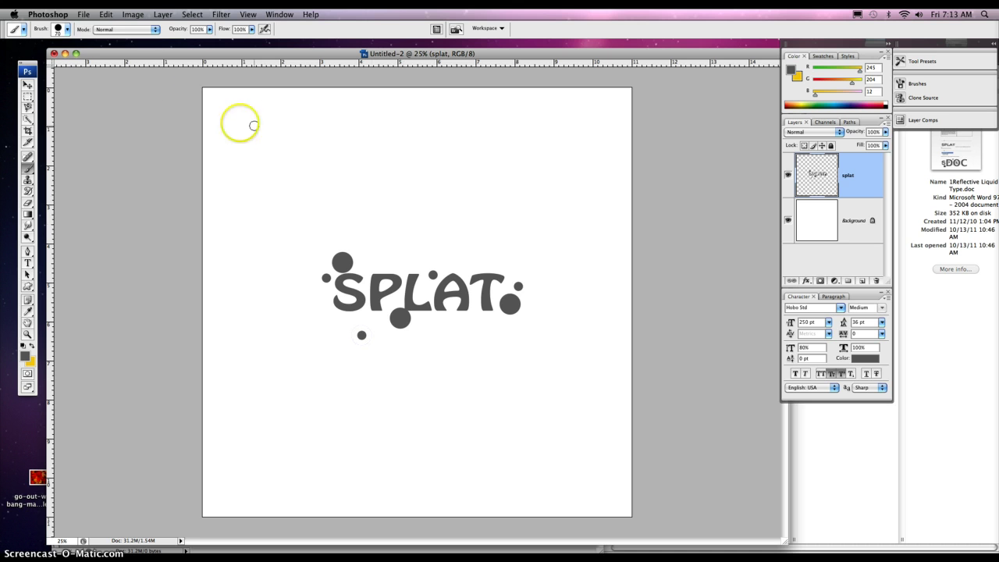
Reduce the brush to 39 px and scatter tiny dots above and below the T, under the S, above the P and in the A
{"action": "left_click", "coordinate": [68, 29]}
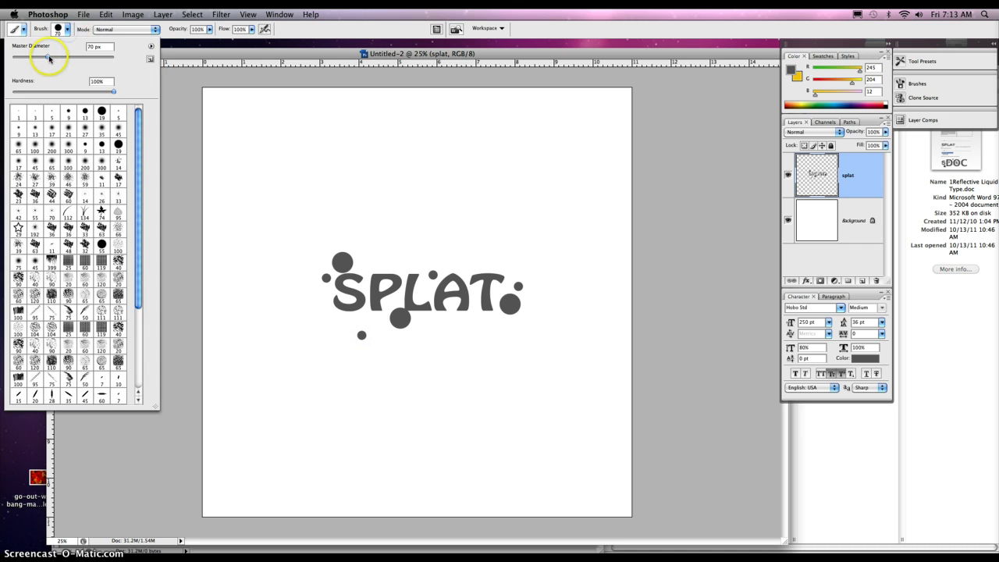
{"action": "left_click", "coordinate": [67, 31]}
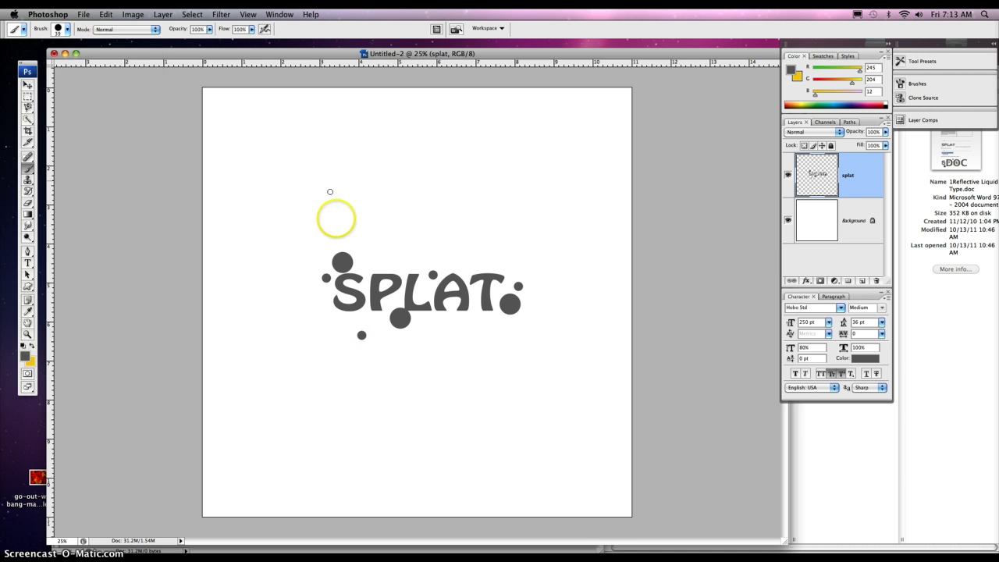
{"action": "left_click", "coordinate": [504, 259]}
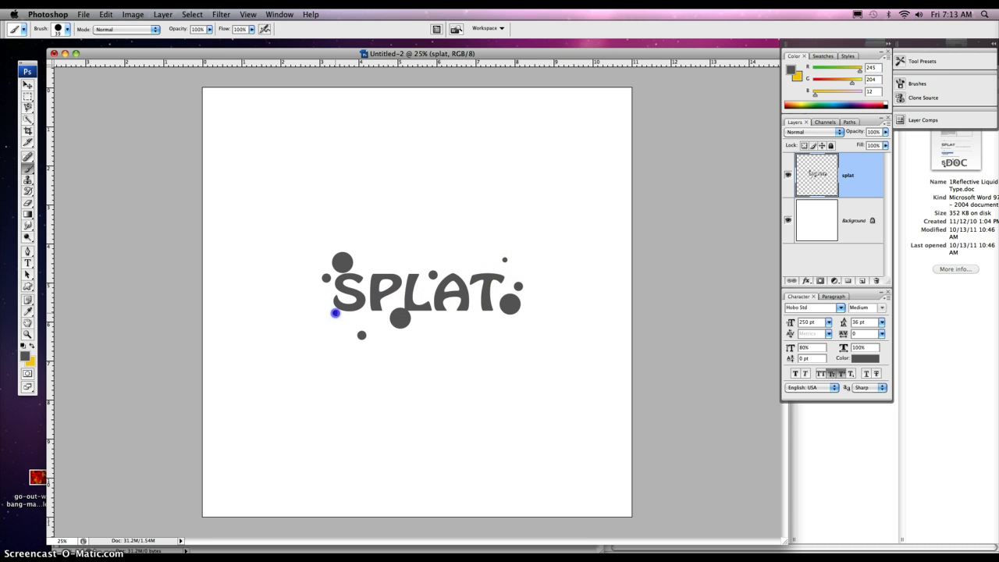
{"action": "left_click", "coordinate": [334, 313]}
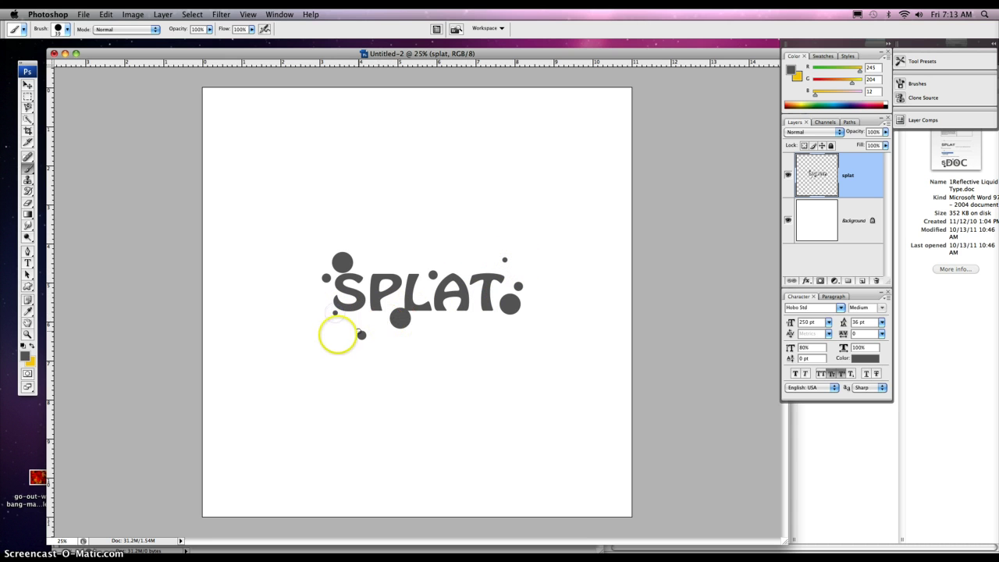
{"action": "left_click", "coordinate": [395, 269]}
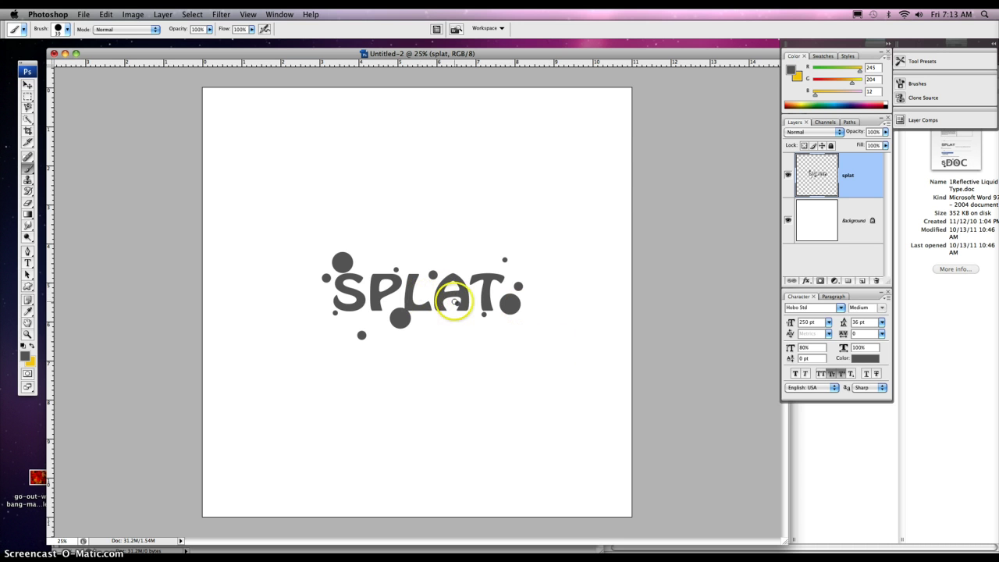
{"action": "left_click", "coordinate": [50, 529]}
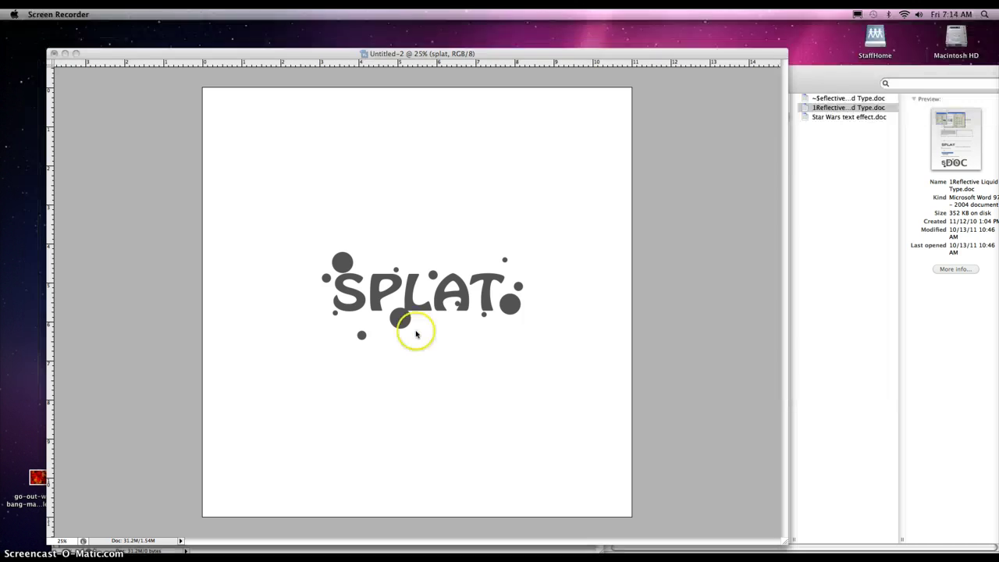
{"action": "left_click", "coordinate": [416, 331]}
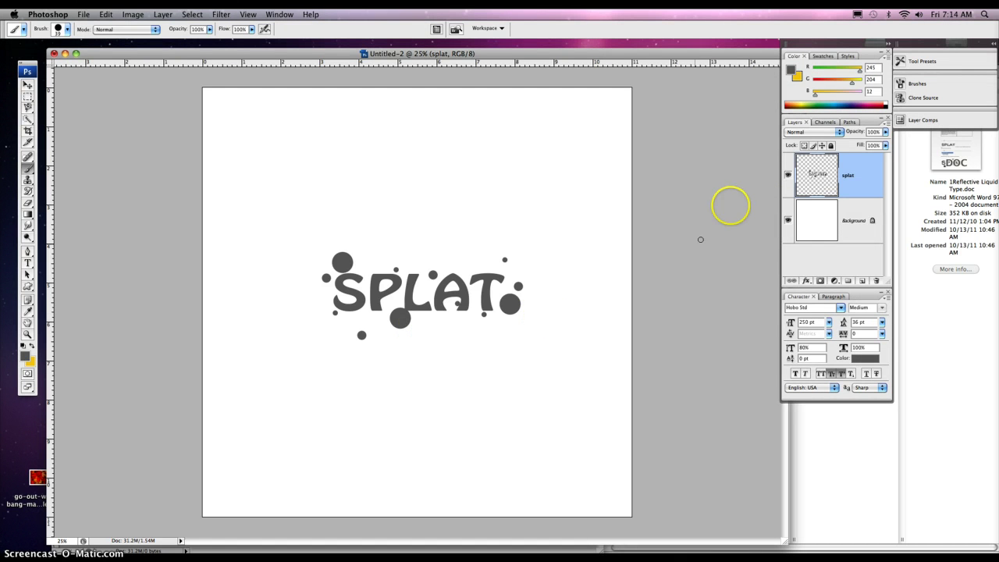
Show the image's channels and duplicate the Blue channel
{"action": "left_click", "coordinate": [826, 123]}
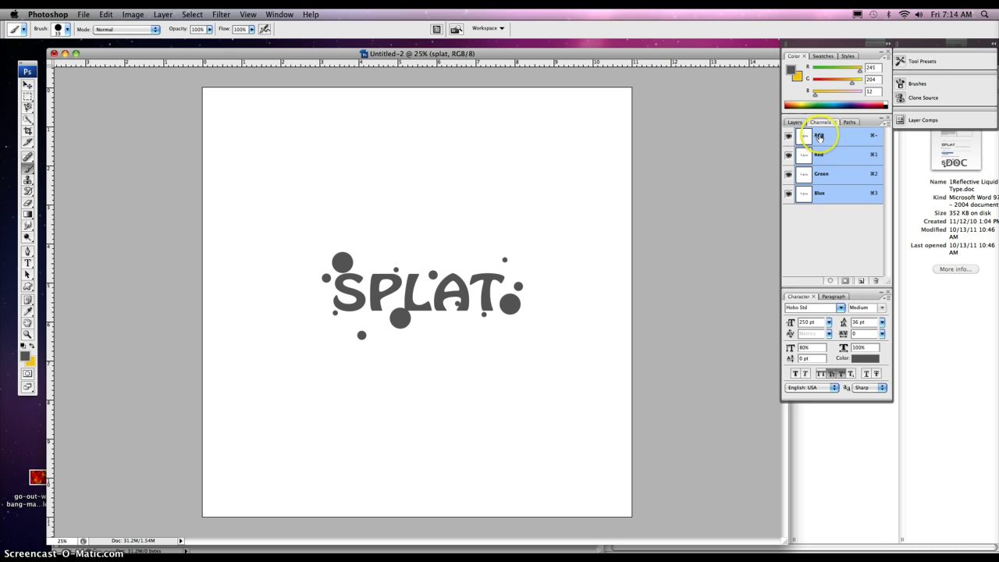
{"action": "left_click", "coordinate": [133, 14]}
{"action": "mouse_move", "coordinate": [142, 26]}
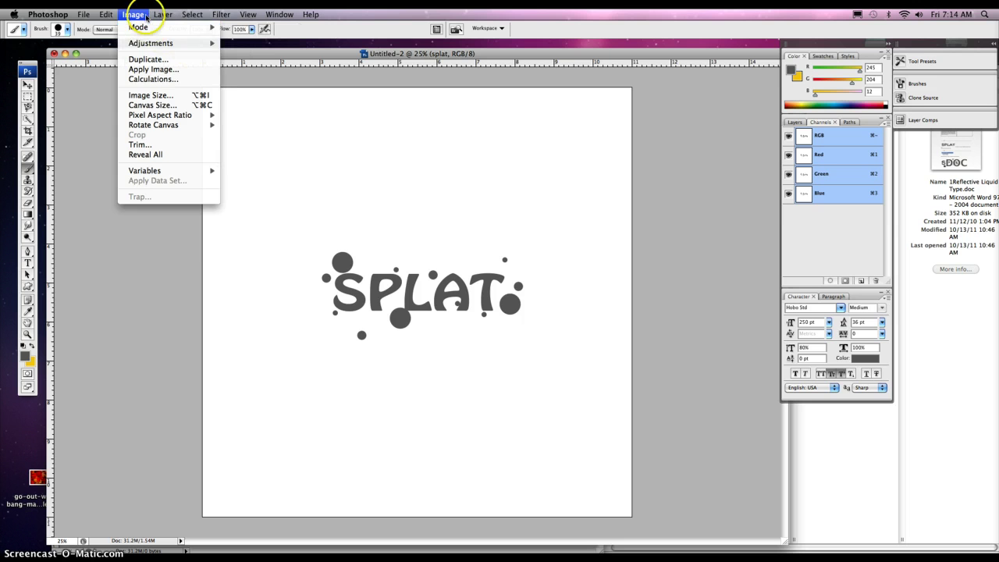
{"action": "left_click", "coordinate": [134, 14]}
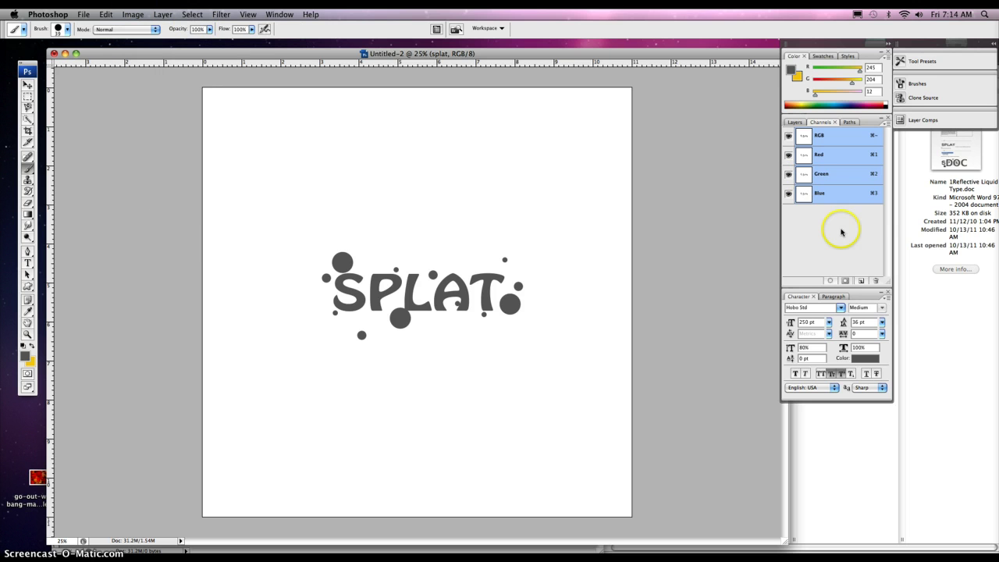
{"action": "left_click", "coordinate": [826, 194]}
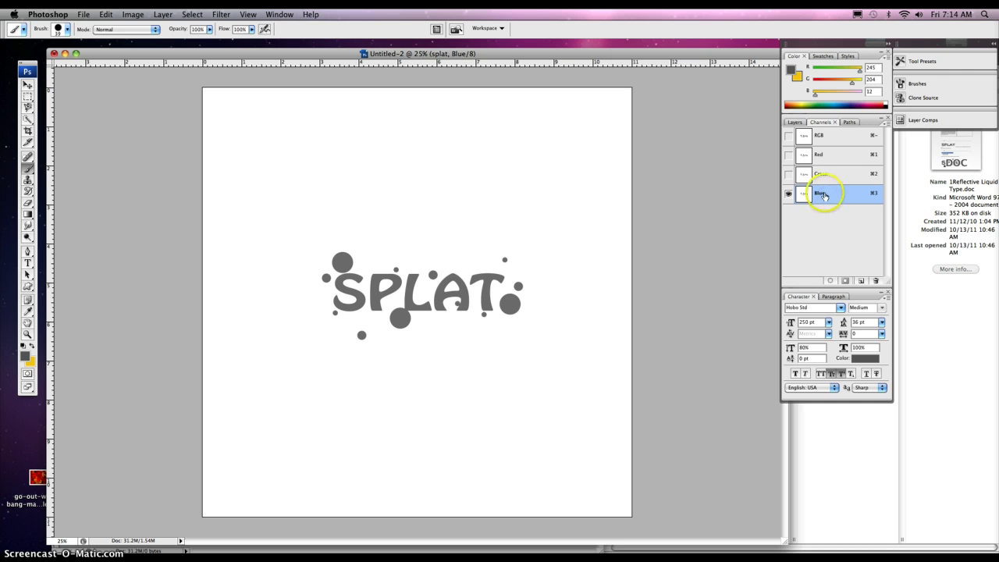
{"action": "left_click_drag", "start_coordinate": [844, 223], "coordinate": [860, 265]}
{"action": "left_click_drag", "start_coordinate": [863, 281], "coordinate": [863, 281]}
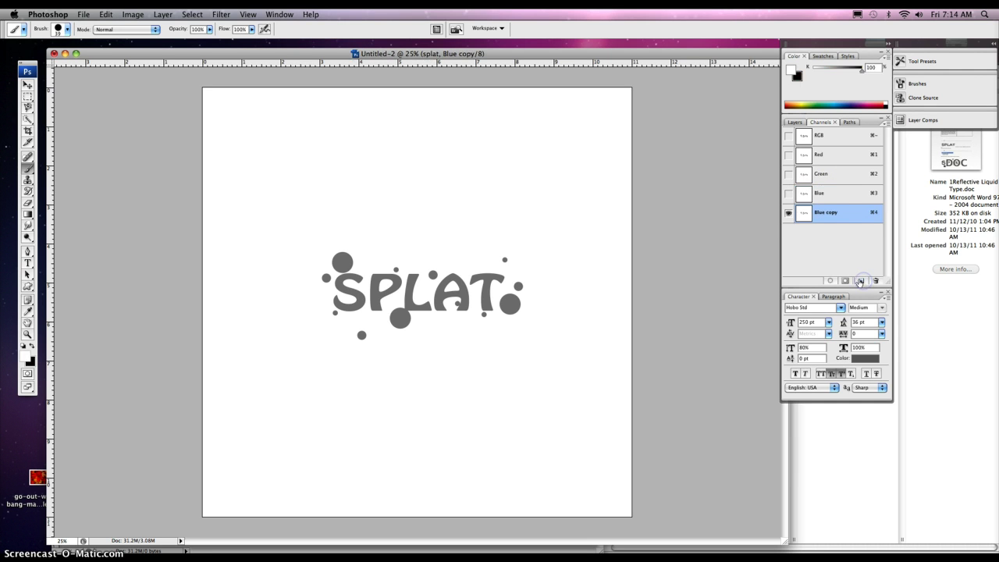
{"action": "left_click", "coordinate": [830, 216]}
{"action": "left_click_drag", "start_coordinate": [841, 224], "coordinate": [856, 284]}
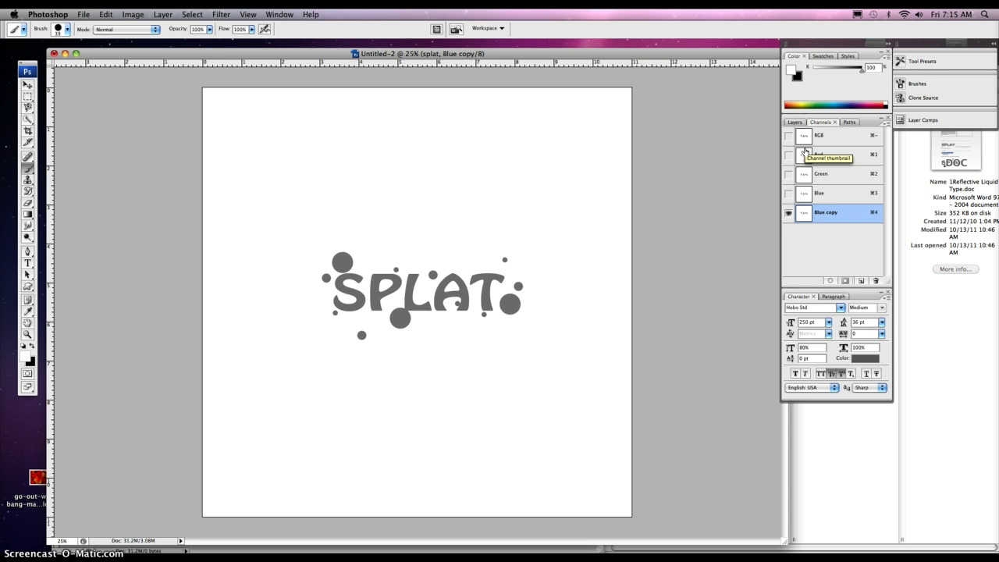
{"action": "double_click", "coordinate": [828, 215]}
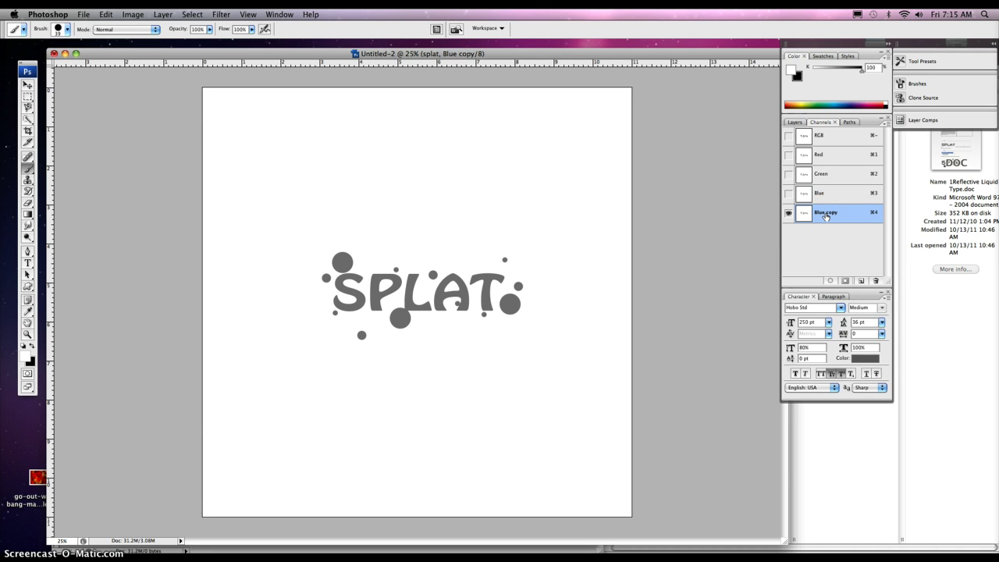
Invert the tones of the Blue copy channel
{"action": "key", "text": "Return"}
{"action": "left_click", "coordinate": [133, 14]}
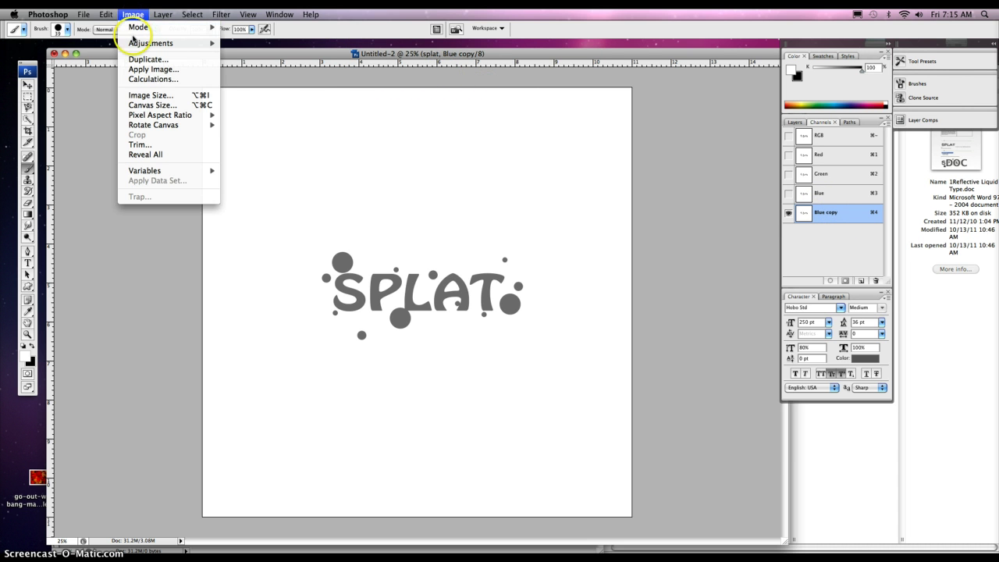
{"action": "mouse_move", "coordinate": [160, 43]}
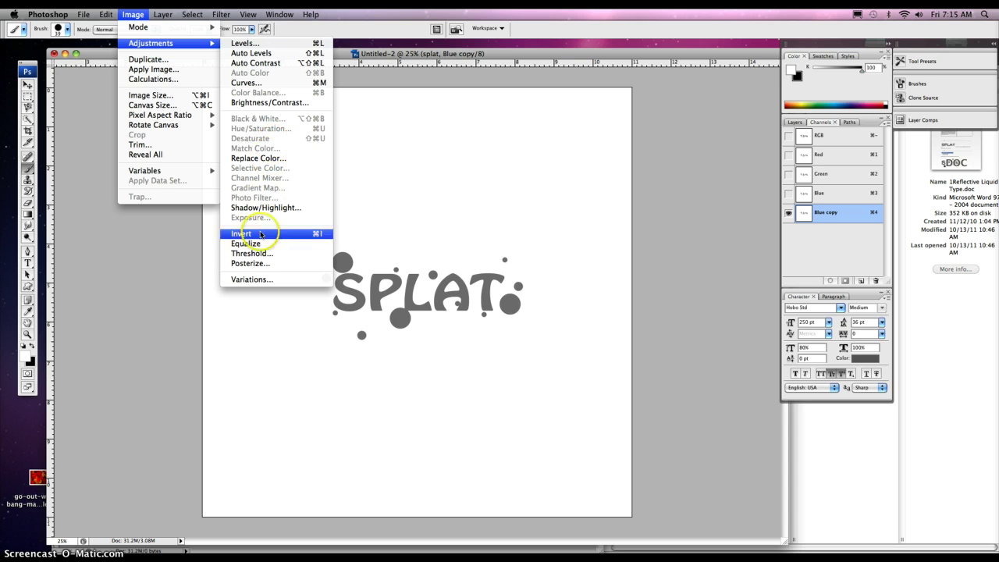
{"action": "left_click", "coordinate": [242, 233]}
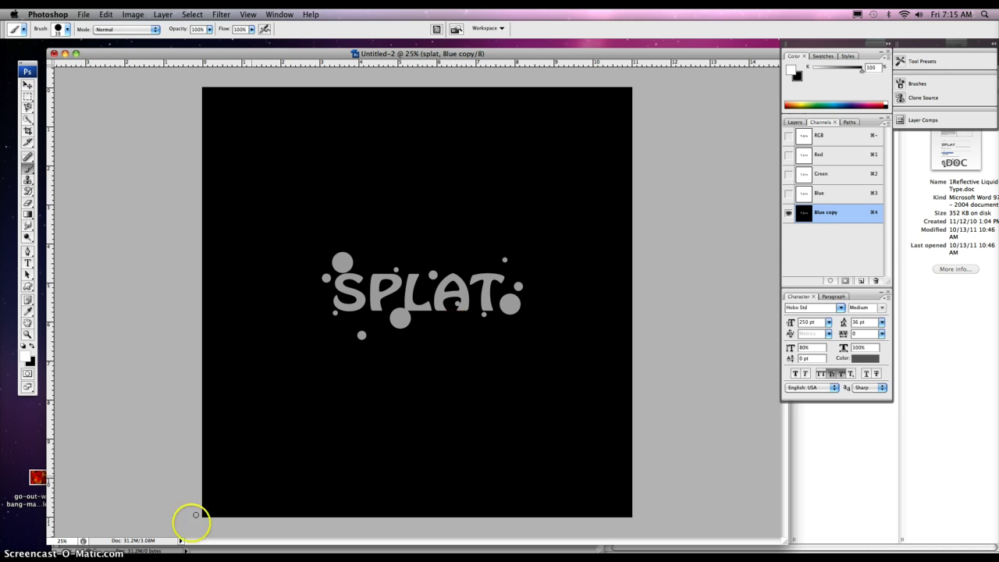
{"action": "left_click", "coordinate": [63, 541]}
{"action": "key", "text": "Tab"}
{"action": "key", "text": "Tab"}
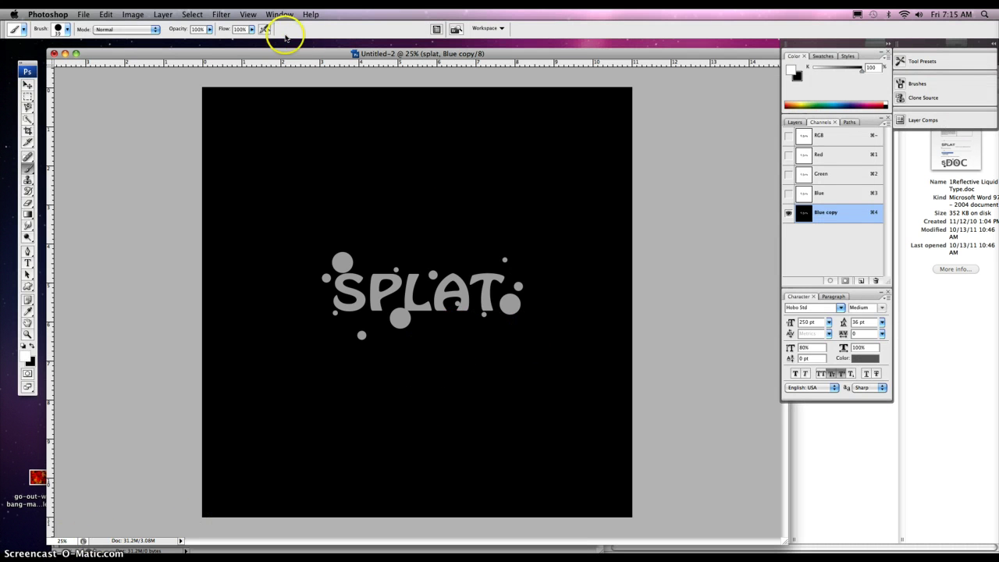
Apply a Gaussian Blur with a radius of 25 pixels to the Blue copy channel
{"action": "left_click", "coordinate": [220, 15]}
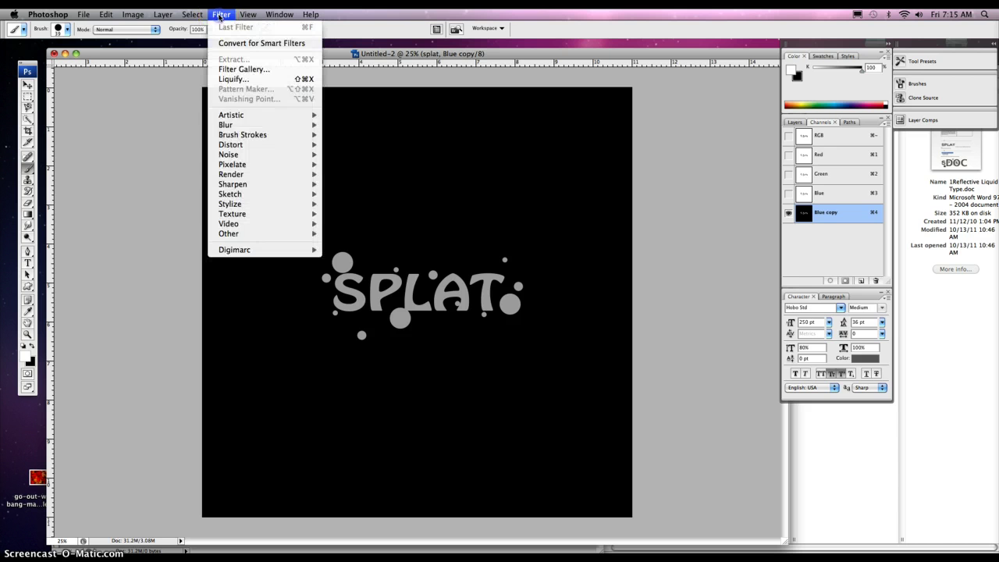
{"action": "left_click", "coordinate": [232, 115]}
{"action": "mouse_move", "coordinate": [238, 125]}
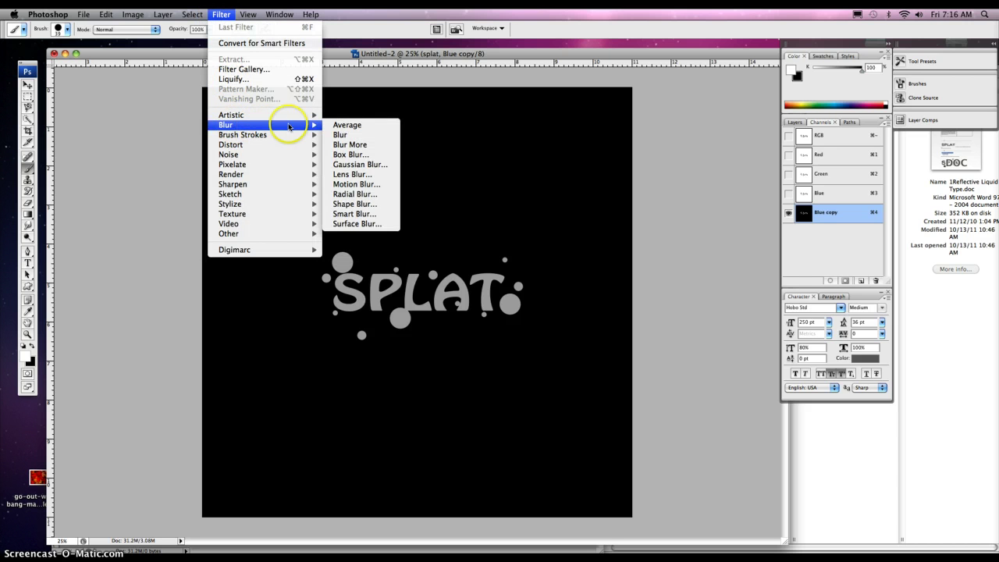
{"action": "left_click", "coordinate": [349, 164]}
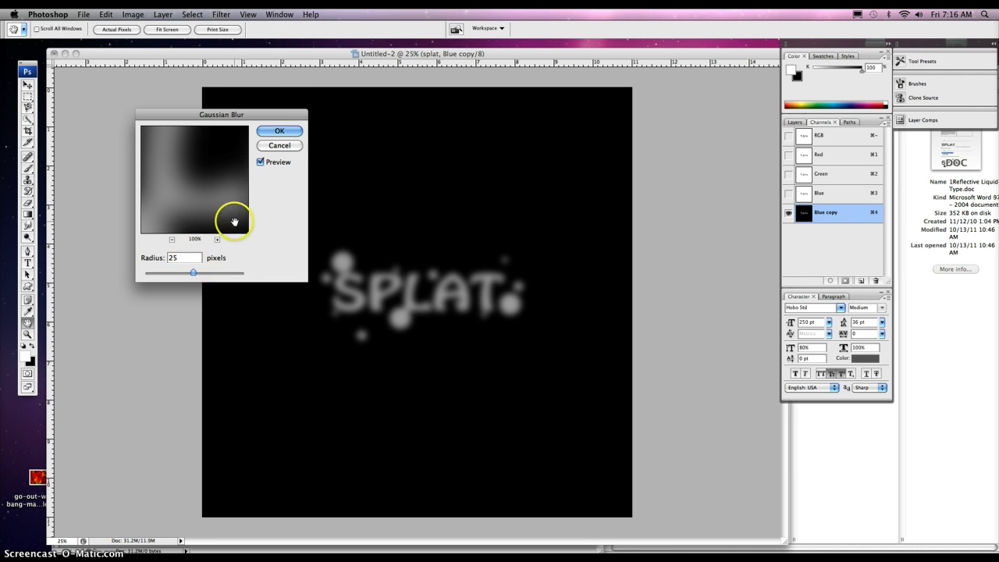
{"action": "left_click", "coordinate": [274, 132]}
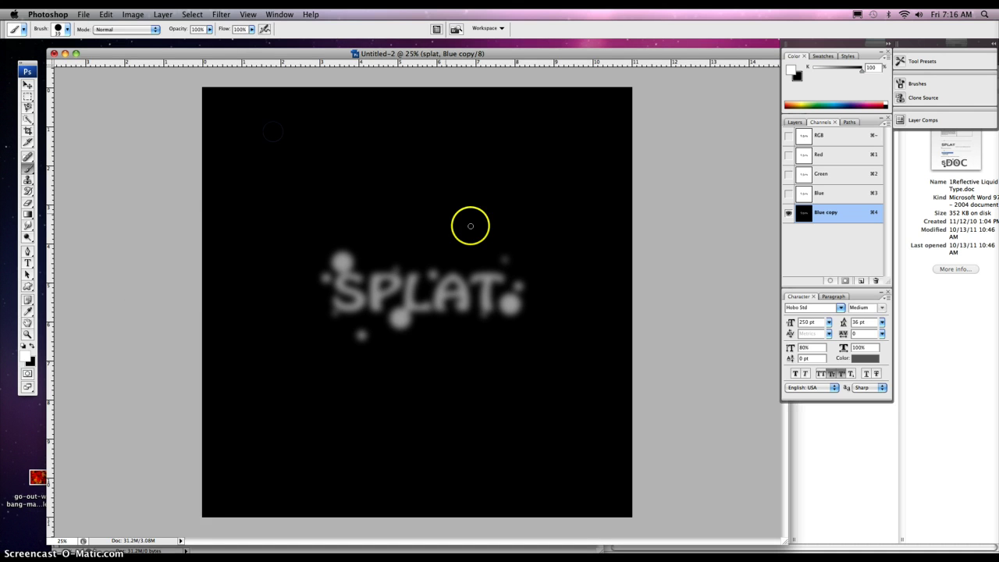
Blur the Blue copy channel again with a 15-pixel Gaussian Blur
{"action": "left_click", "coordinate": [220, 15]}
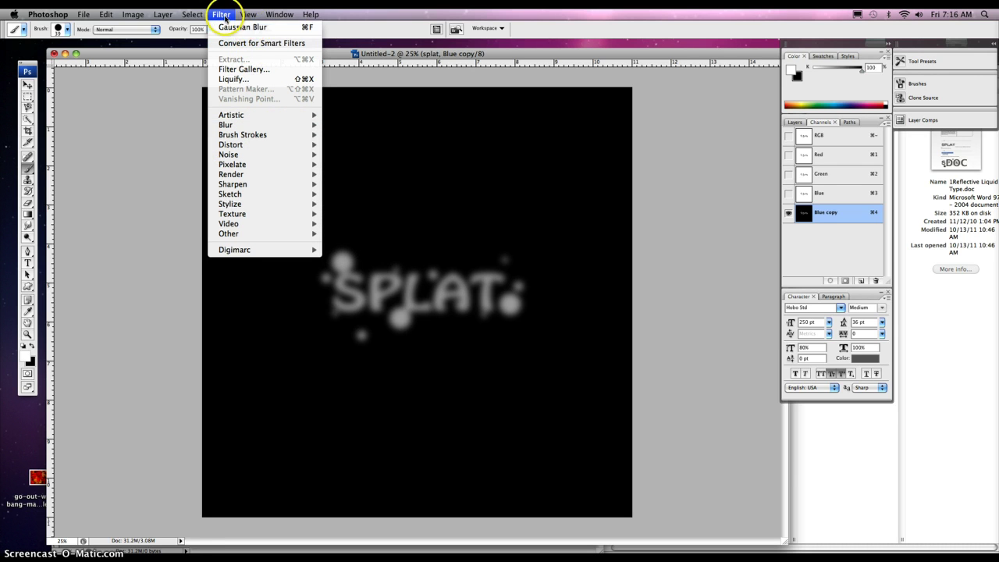
{"action": "mouse_move", "coordinate": [230, 127]}
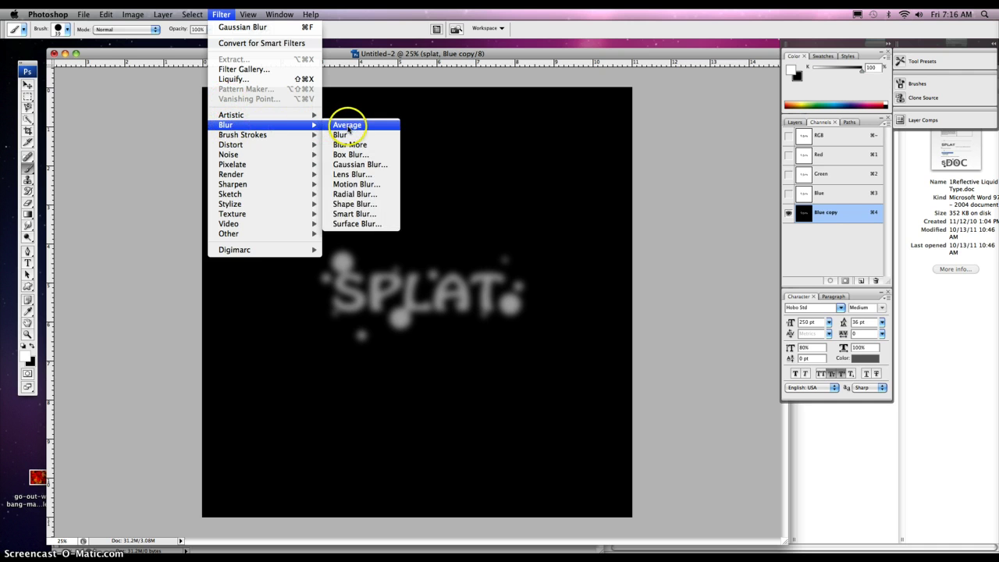
{"action": "left_click", "coordinate": [352, 165]}
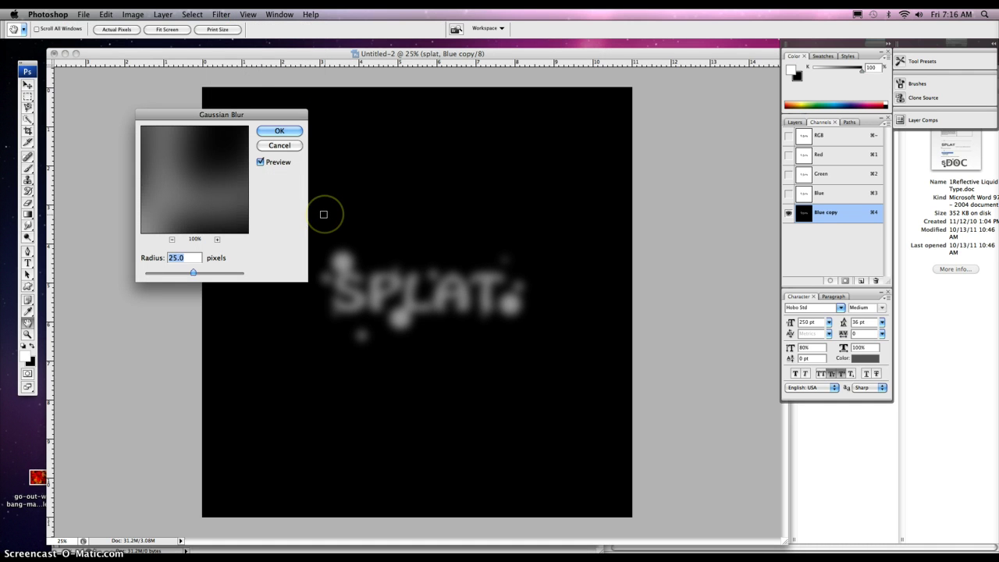
{"action": "type", "text": "15"}
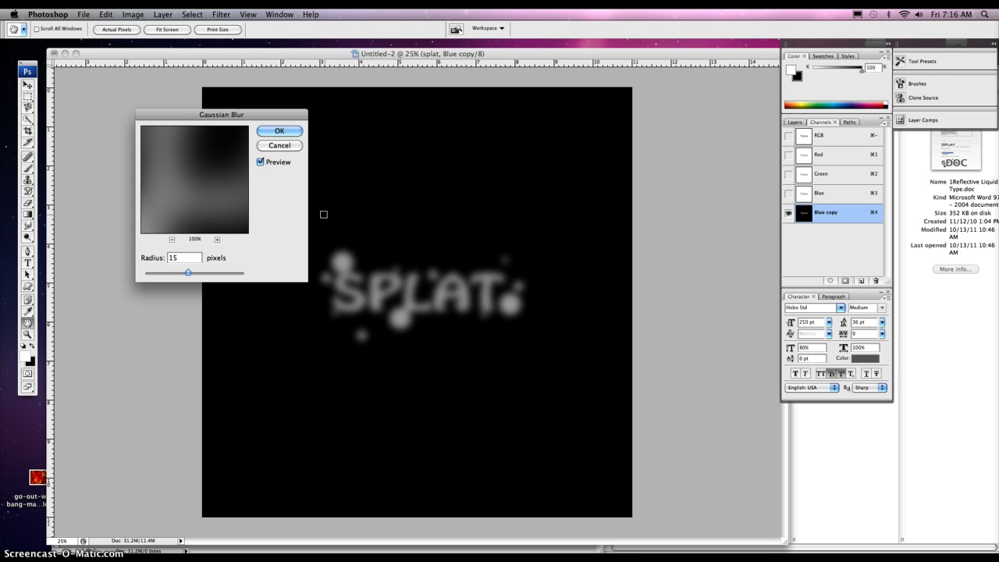
{"action": "key", "text": "Return"}
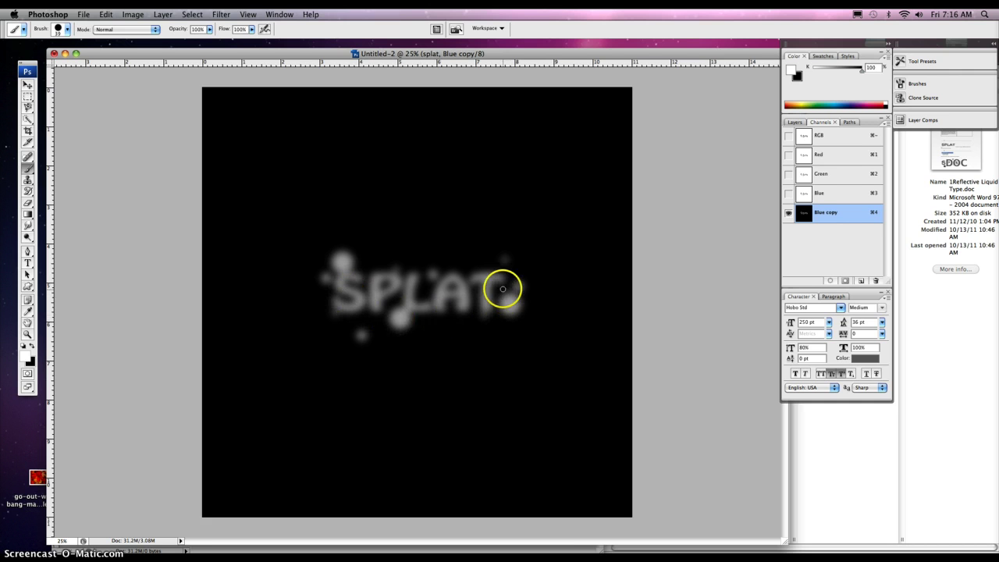
{"action": "left_click", "coordinate": [515, 275]}
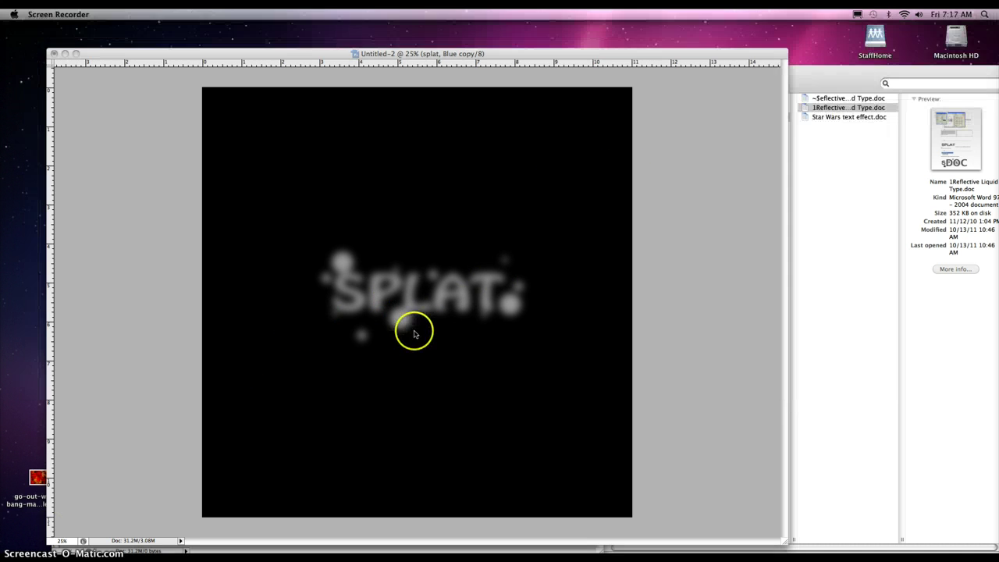
{"action": "left_click", "coordinate": [518, 297]}
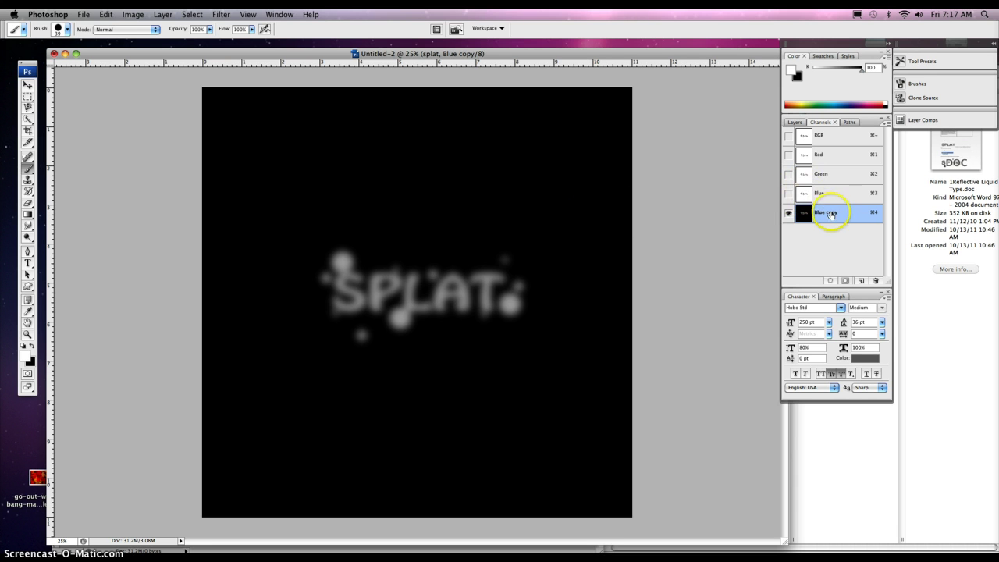
Switch back to the RGB composite channel and open the Lighting Effects filter for the splat layer
{"action": "left_click", "coordinate": [822, 138]}
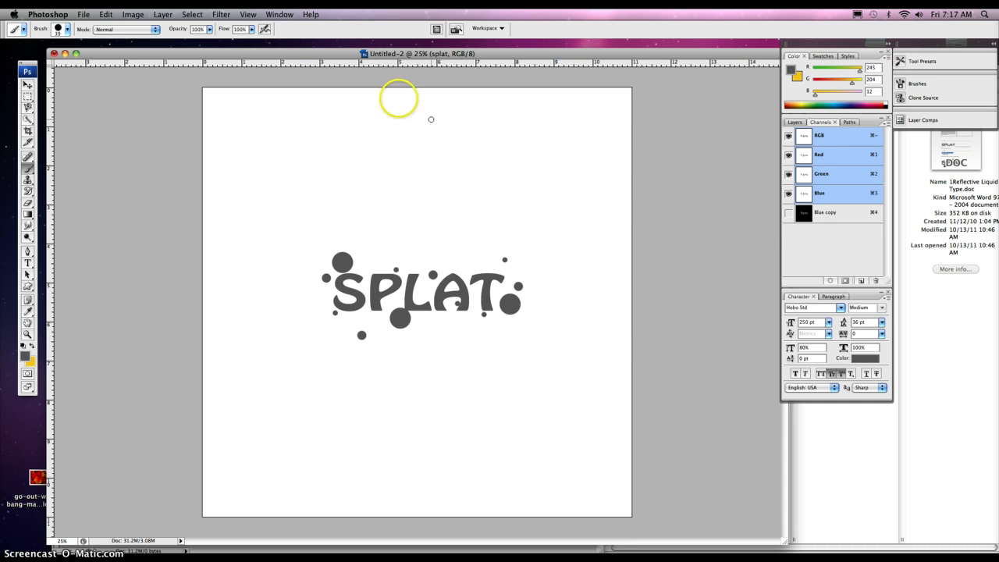
{"action": "left_click", "coordinate": [222, 14]}
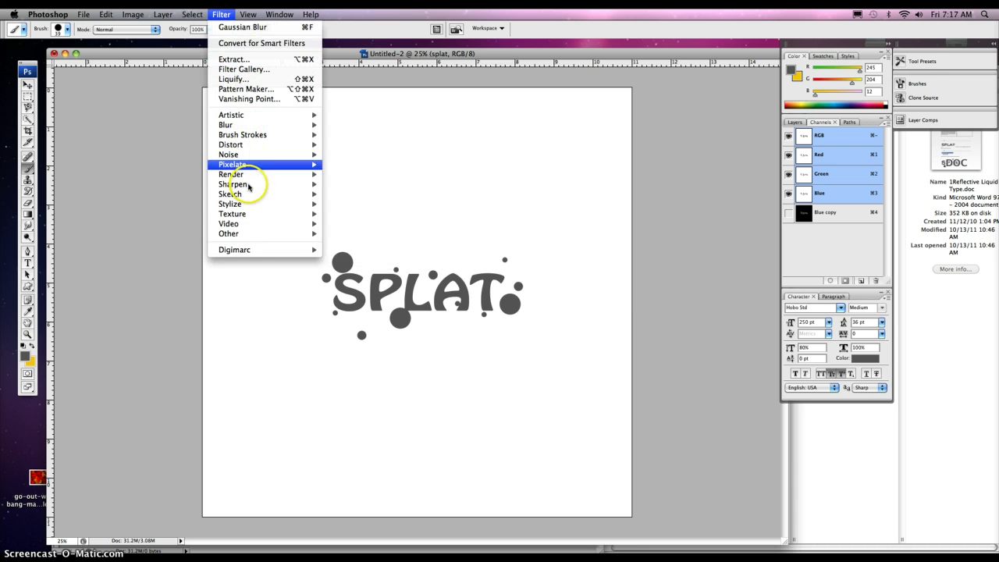
{"action": "mouse_move", "coordinate": [248, 179]}
{"action": "left_click", "coordinate": [363, 214]}
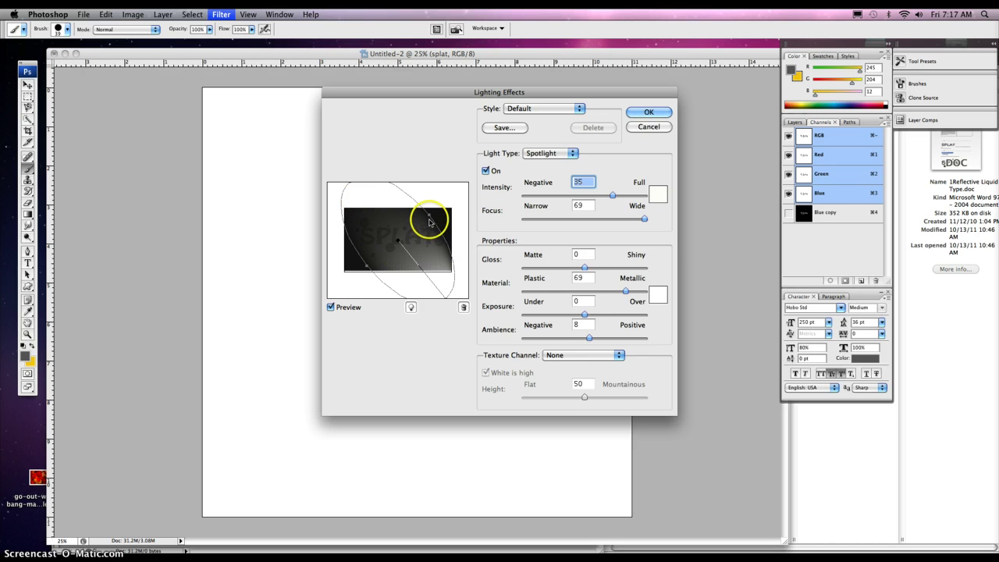
Reshape the spotlight in the preview into a near-circle around the SPLAT text, with its direction line pointing upward
{"action": "left_click", "coordinate": [429, 216]}
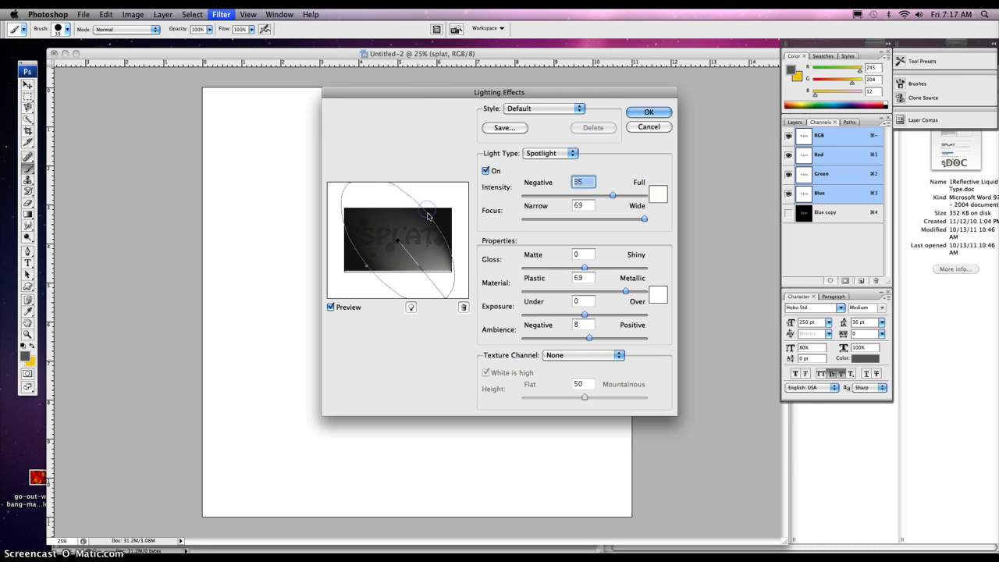
{"action": "left_click", "coordinate": [398, 241]}
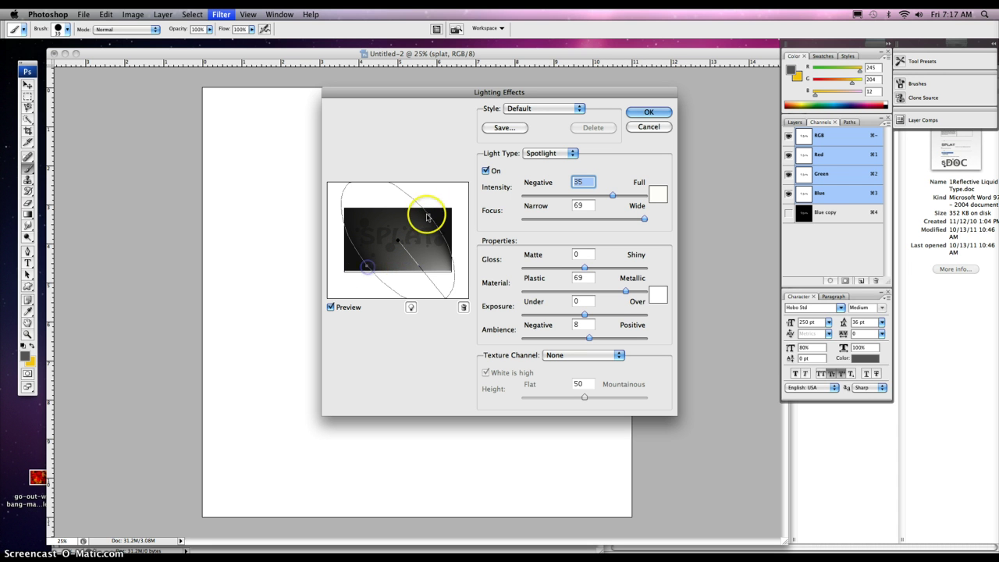
{"action": "left_click", "coordinate": [442, 236]}
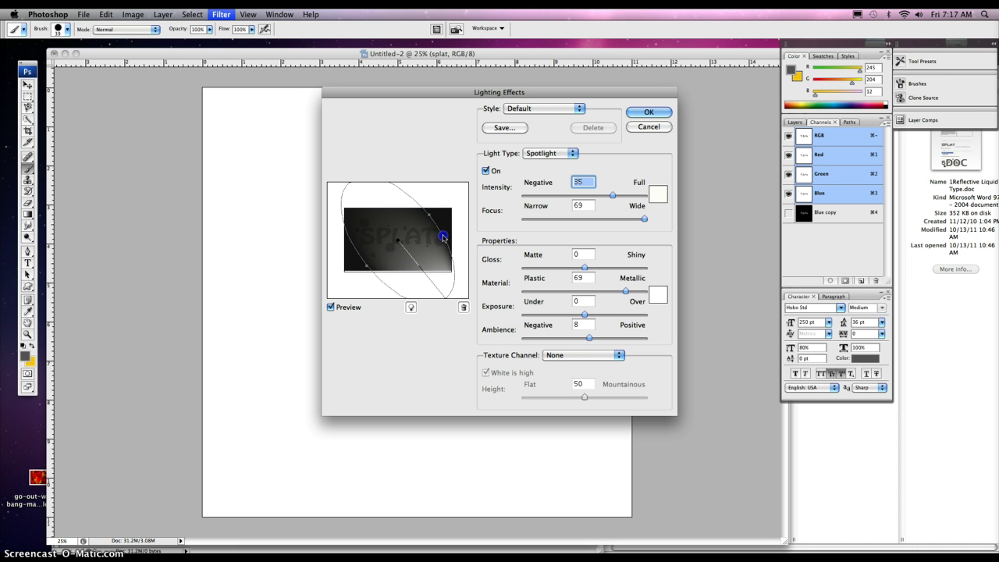
{"action": "left_click_drag", "start_coordinate": [428, 218], "coordinate": [394, 184]}
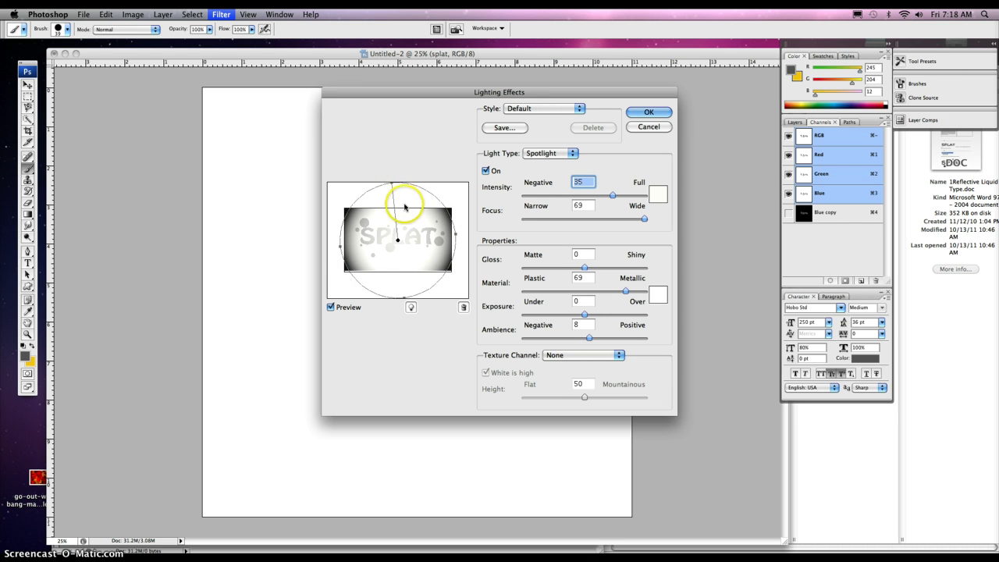
{"action": "mouse_move", "coordinate": [457, 237]}
{"action": "left_mouse_down"}
{"action": "mouse_move", "coordinate": [458, 222]}
{"action": "mouse_move", "coordinate": [454, 236]}
{"action": "left_mouse_up"}
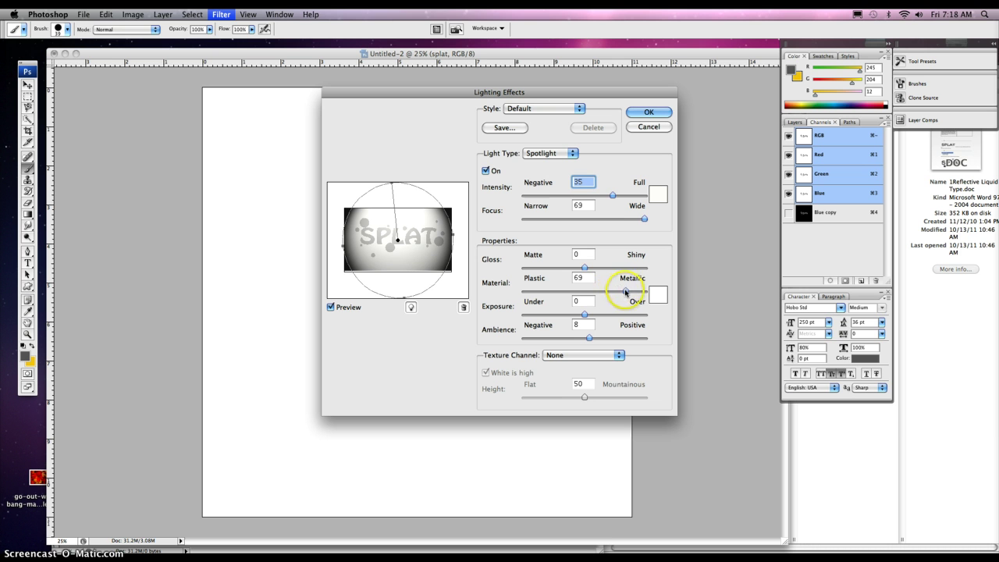
Set the material to 100 metallic, use Blue copy as the texture channel with height 100, and apply the Lighting Effects
{"action": "left_click_drag", "start_coordinate": [625, 292], "coordinate": [631, 292]}
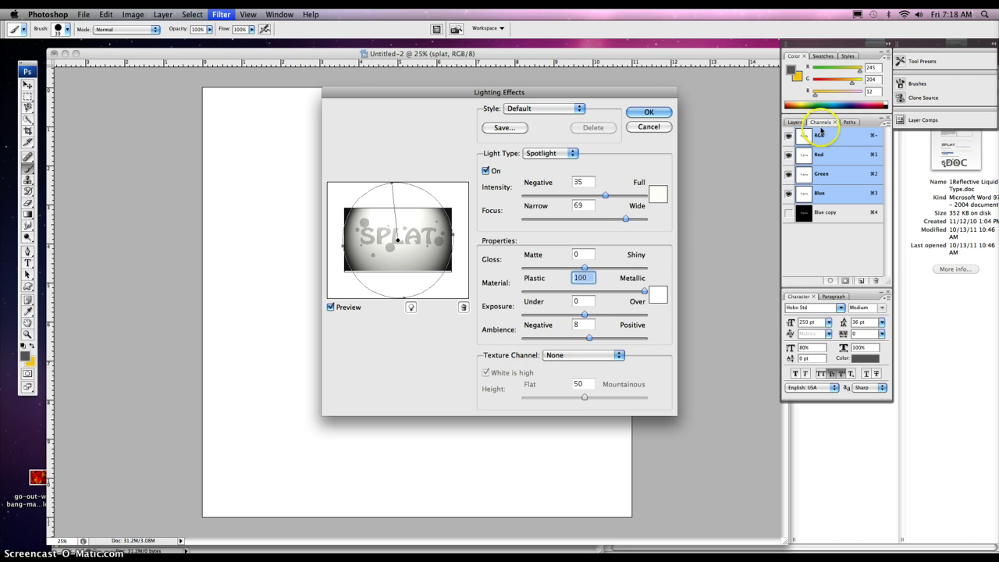
{"action": "left_click", "coordinate": [613, 355]}
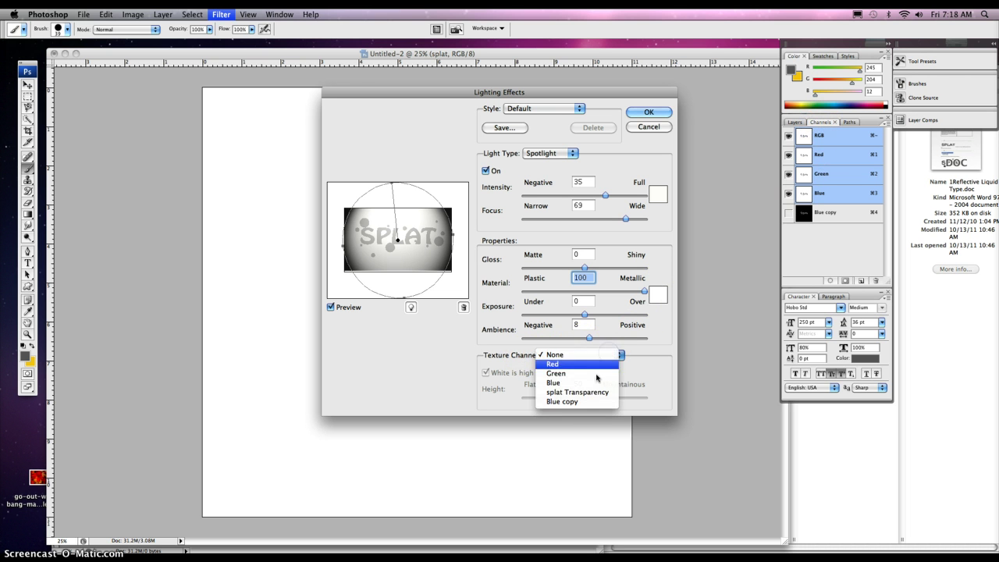
{"action": "left_click", "coordinate": [584, 401]}
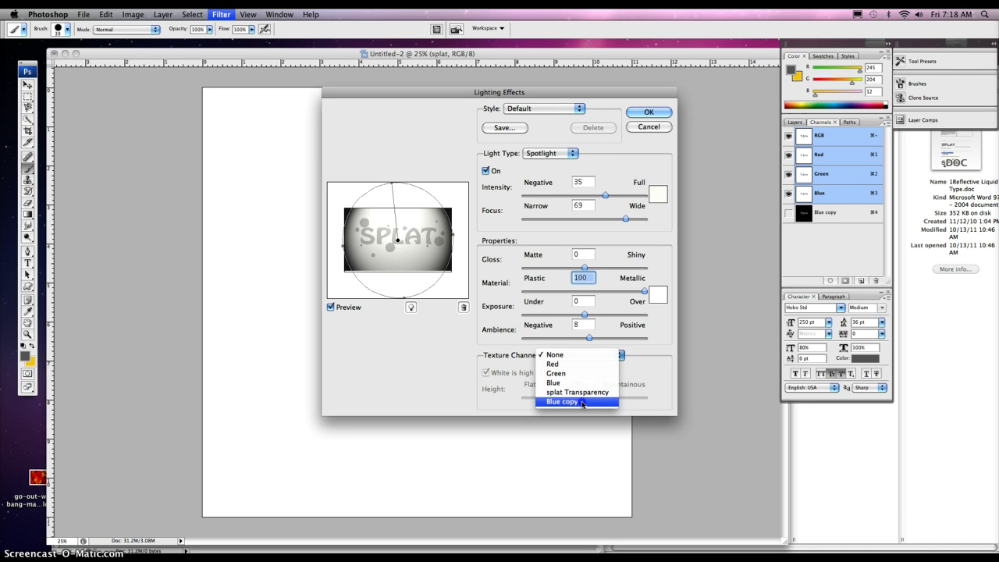
{"action": "left_click", "coordinate": [583, 402]}
{"action": "left_click", "coordinate": [585, 397]}
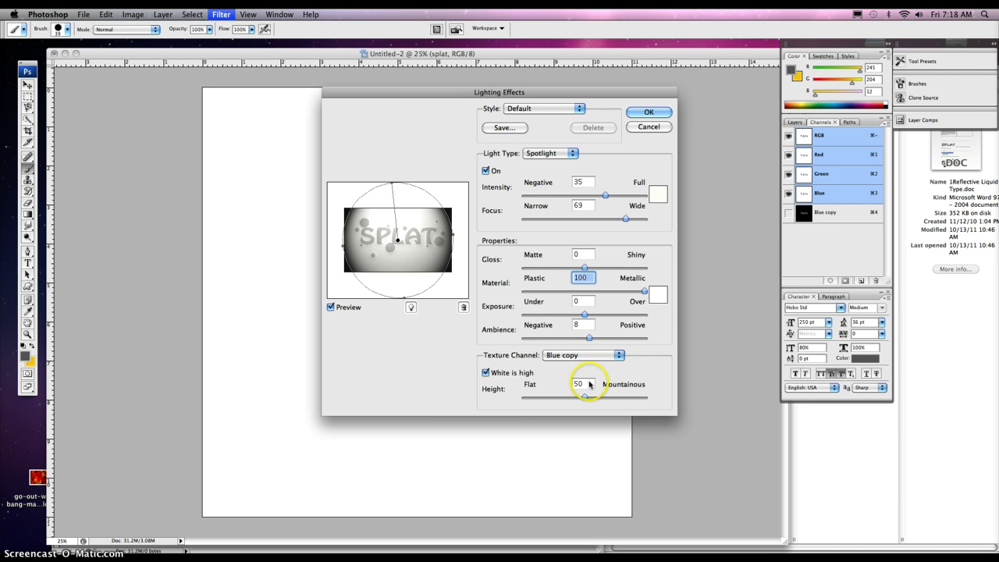
{"action": "left_click", "coordinate": [584, 398]}
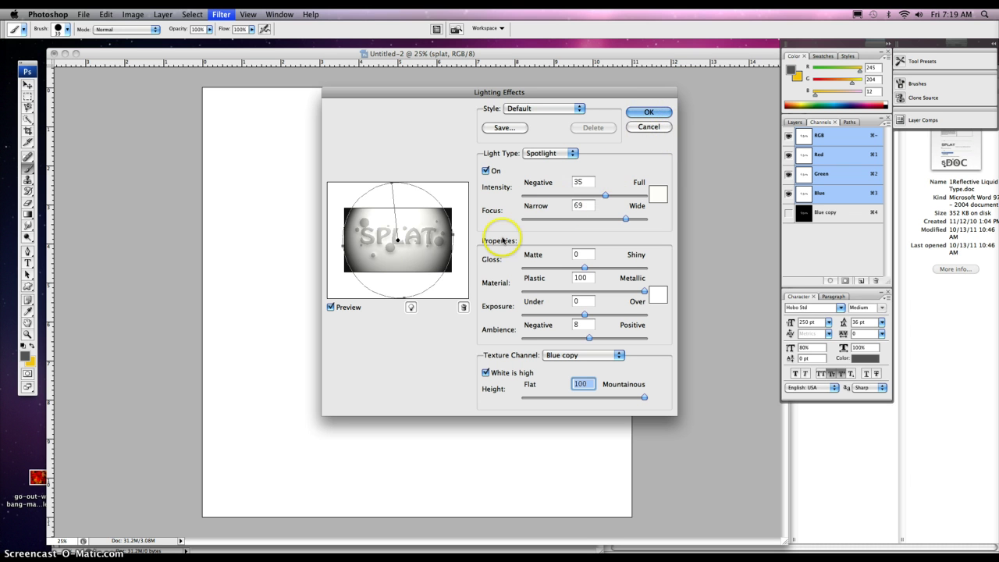
{"action": "mouse_move", "coordinate": [398, 242]}
{"action": "left_mouse_down"}
{"action": "mouse_move", "coordinate": [368, 232]}
{"action": "mouse_move", "coordinate": [379, 261]}
{"action": "mouse_move", "coordinate": [395, 241]}
{"action": "mouse_move", "coordinate": [393, 251]}
{"action": "left_mouse_up"}
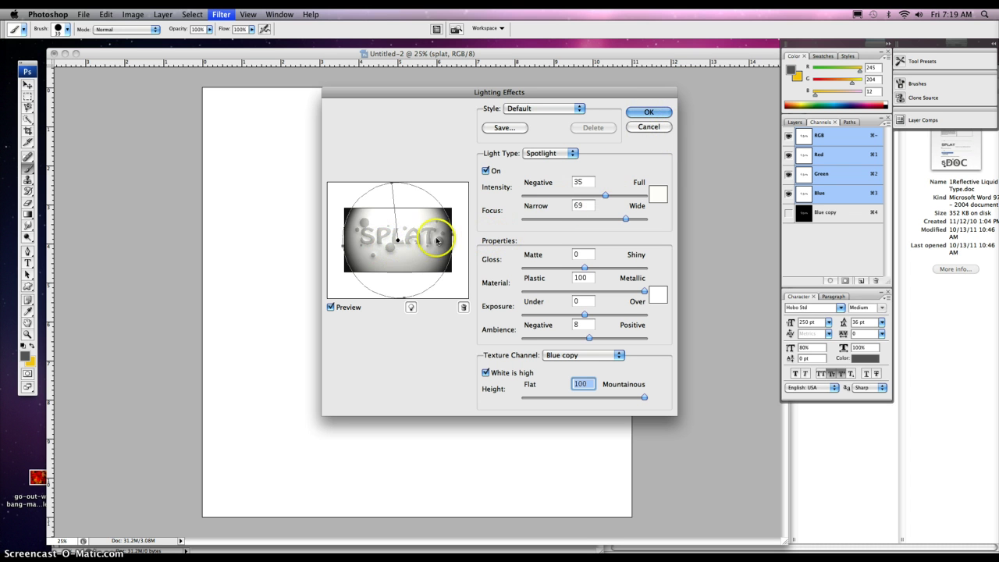
{"action": "left_click", "coordinate": [648, 111]}
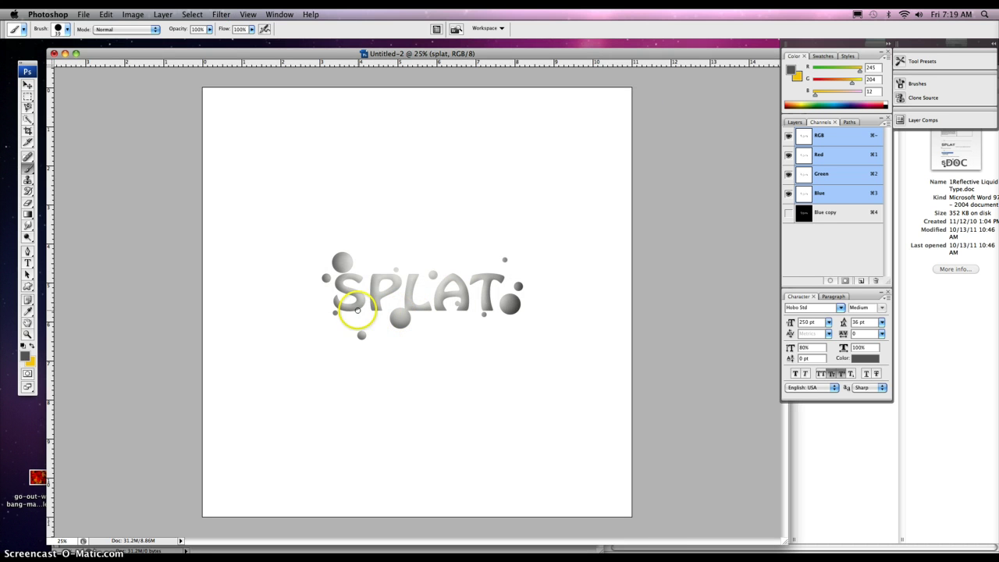
{"action": "left_click", "coordinate": [47, 553]}
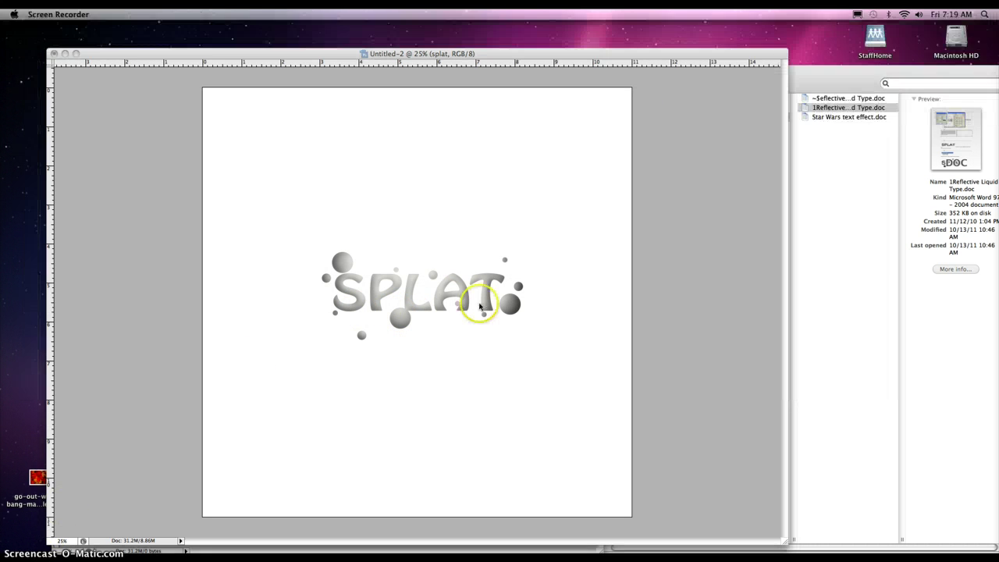
{"action": "left_click", "coordinate": [617, 251]}
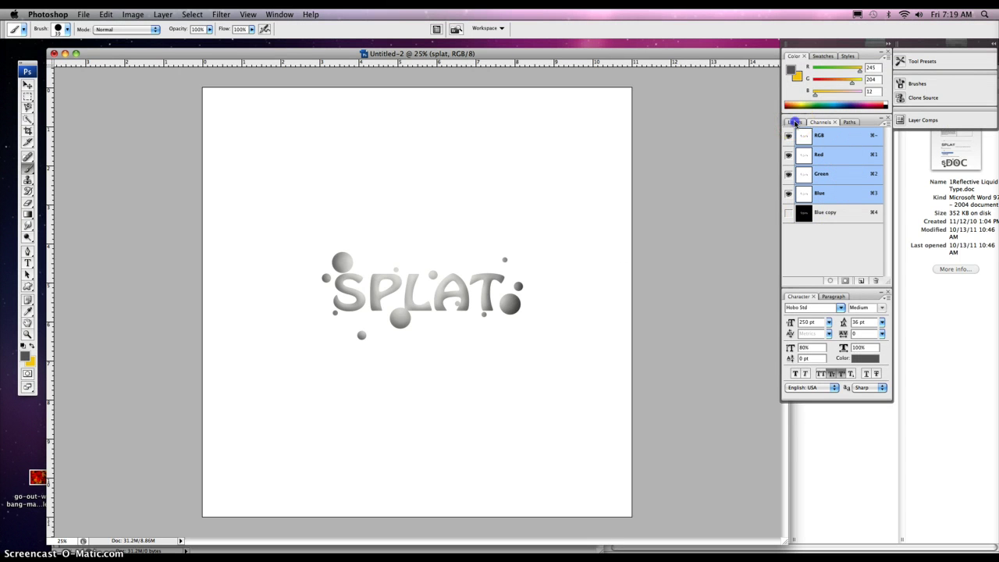
Return to the layer list and duplicate the splat layer
{"action": "left_click", "coordinate": [795, 122]}
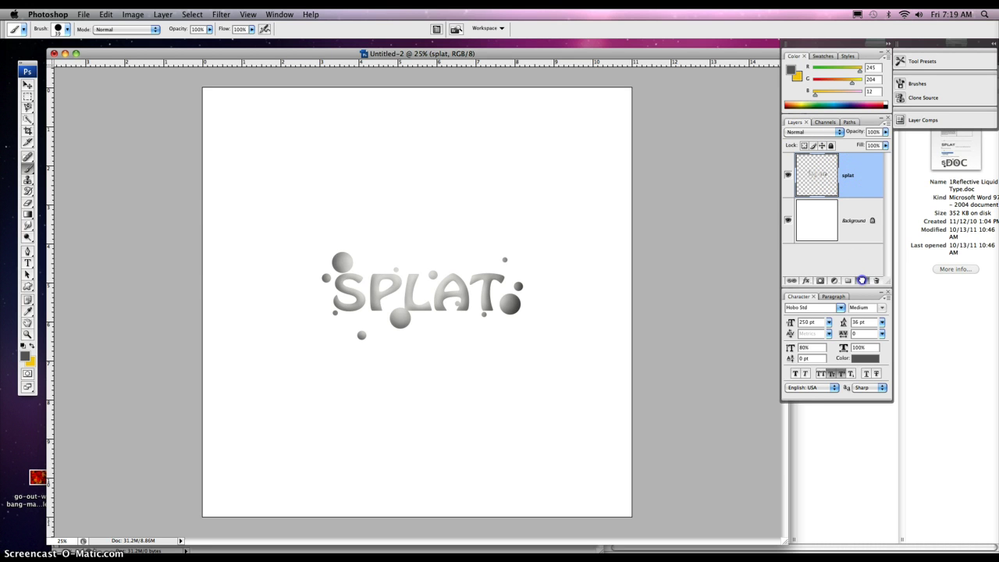
{"action": "left_click_drag", "start_coordinate": [862, 281], "coordinate": [862, 280]}
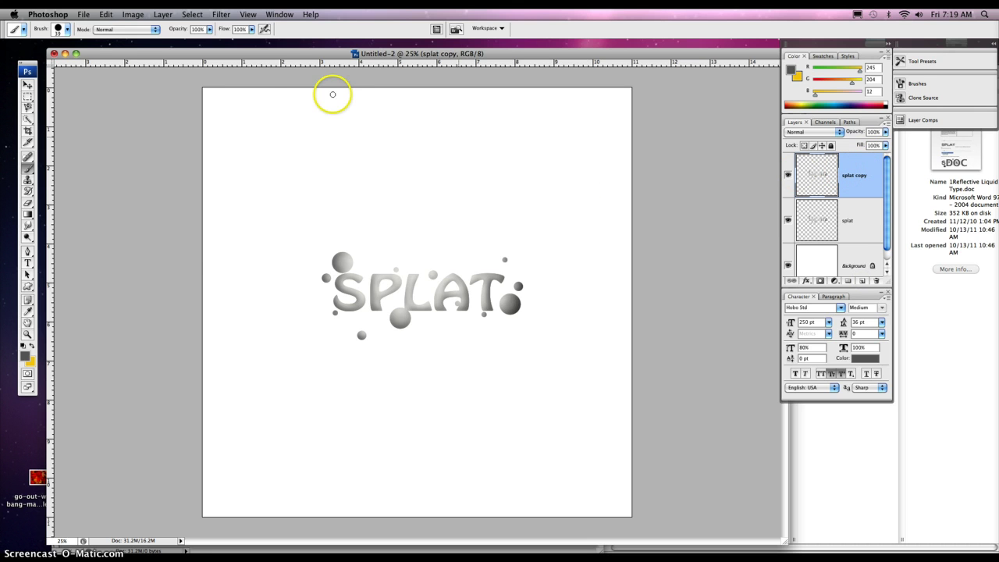
Apply the Chrome sketch filter to the splat copy layer with detail 4 and smoothness 2
{"action": "left_click", "coordinate": [221, 14]}
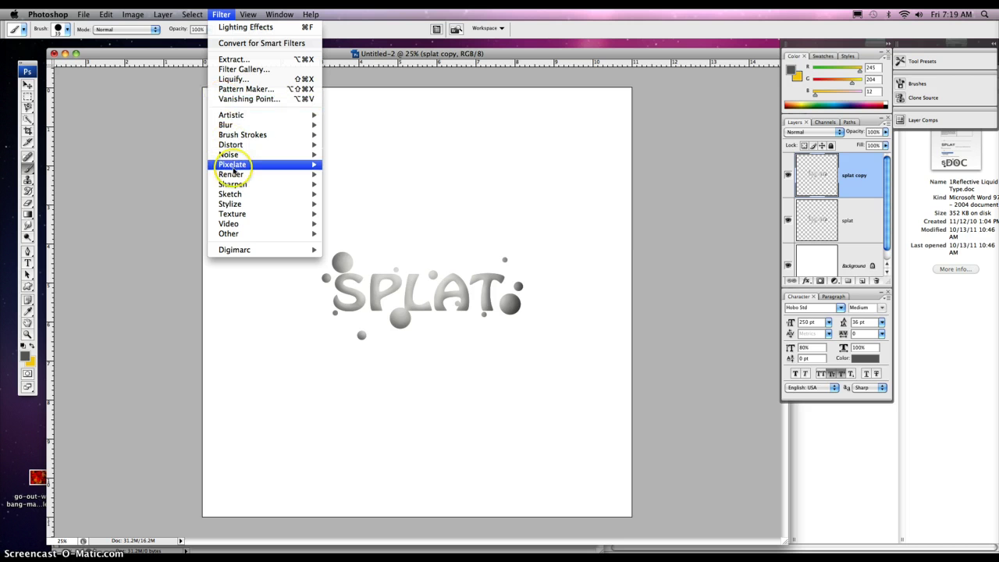
{"action": "mouse_move", "coordinate": [232, 167]}
{"action": "mouse_move", "coordinate": [248, 194]}
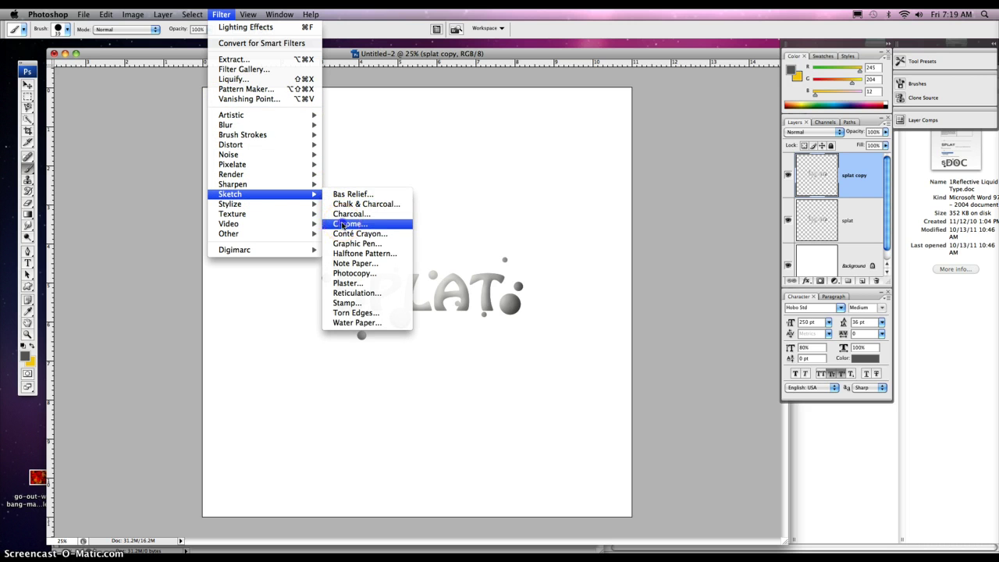
{"action": "left_click", "coordinate": [343, 225]}
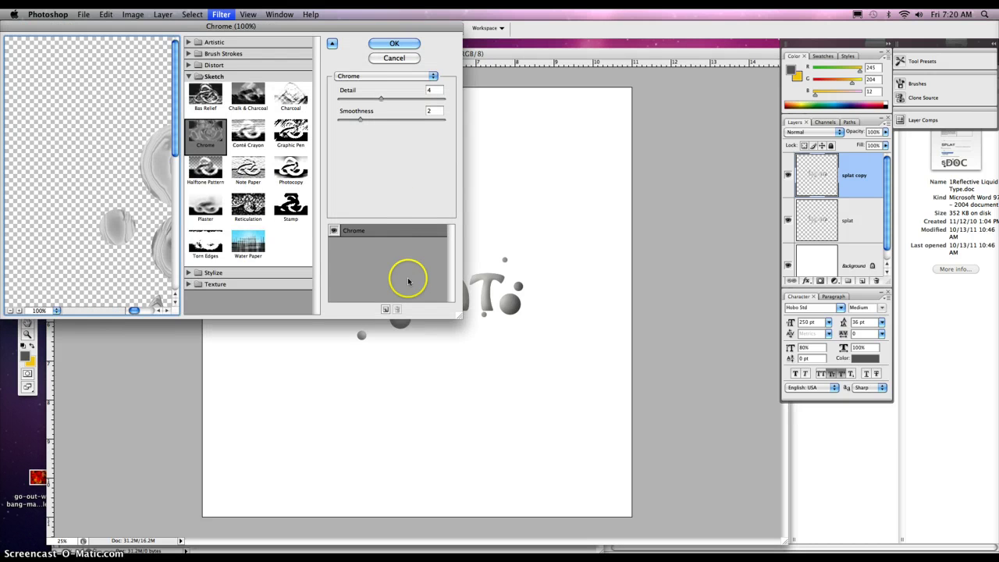
{"action": "left_click_drag", "start_coordinate": [457, 313], "coordinate": [544, 362]}
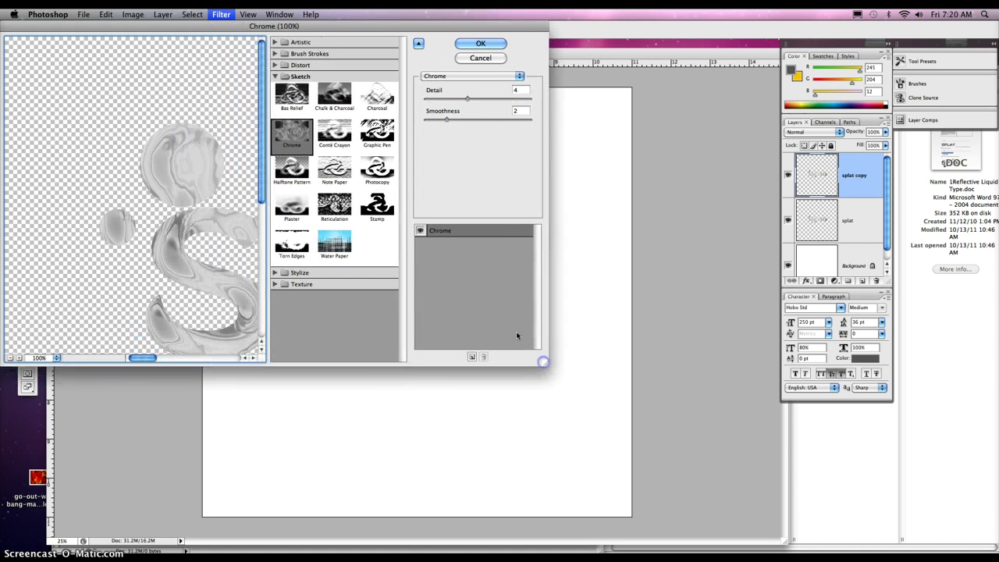
{"action": "left_click_drag", "start_coordinate": [262, 175], "coordinate": [264, 217]}
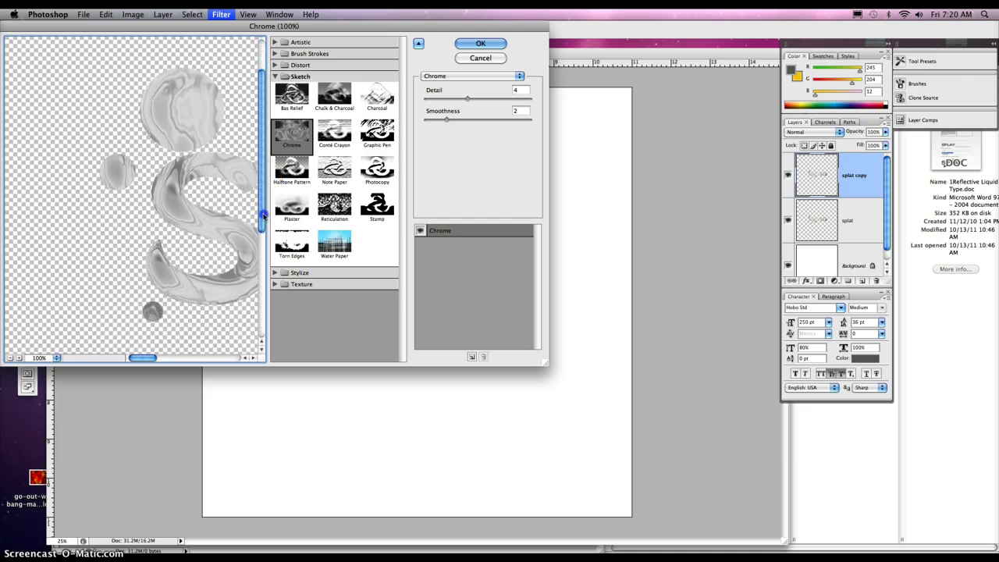
{"action": "mouse_move", "coordinate": [208, 252]}
{"action": "left_mouse_down"}
{"action": "mouse_move", "coordinate": [140, 239]}
{"action": "mouse_move", "coordinate": [196, 226]}
{"action": "mouse_move", "coordinate": [199, 236]}
{"action": "left_mouse_up"}
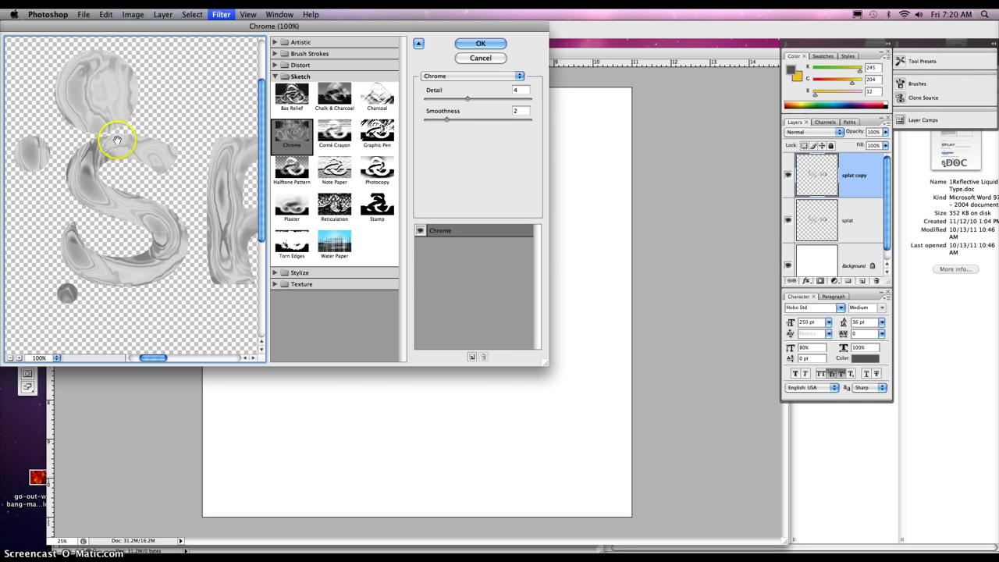
{"action": "left_click", "coordinate": [476, 44]}
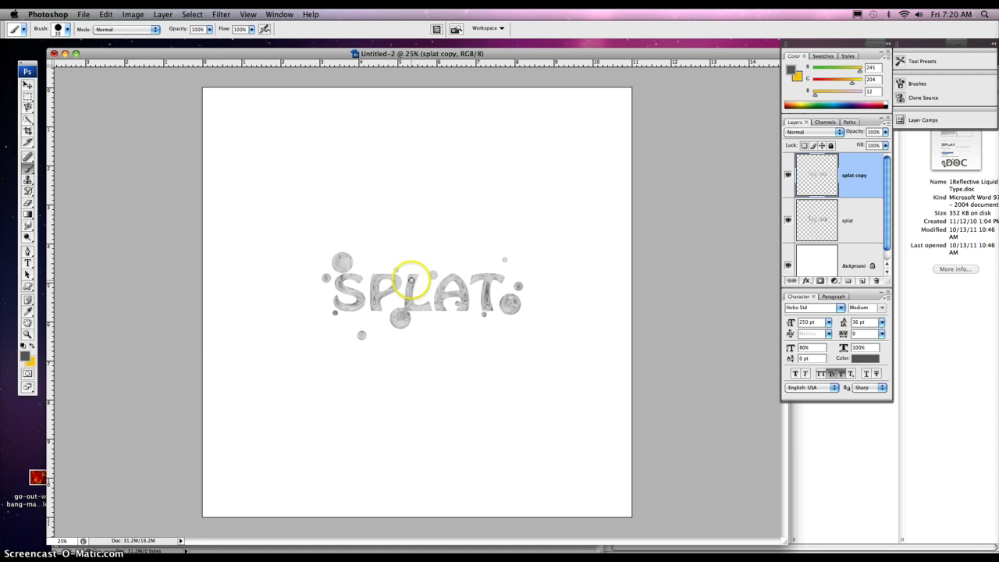
Add a Bevel and Emboss layer style to the splat copy layer, keeping the SPLAT text in view beside its settings
{"action": "mouse_move", "coordinate": [1, 560]}
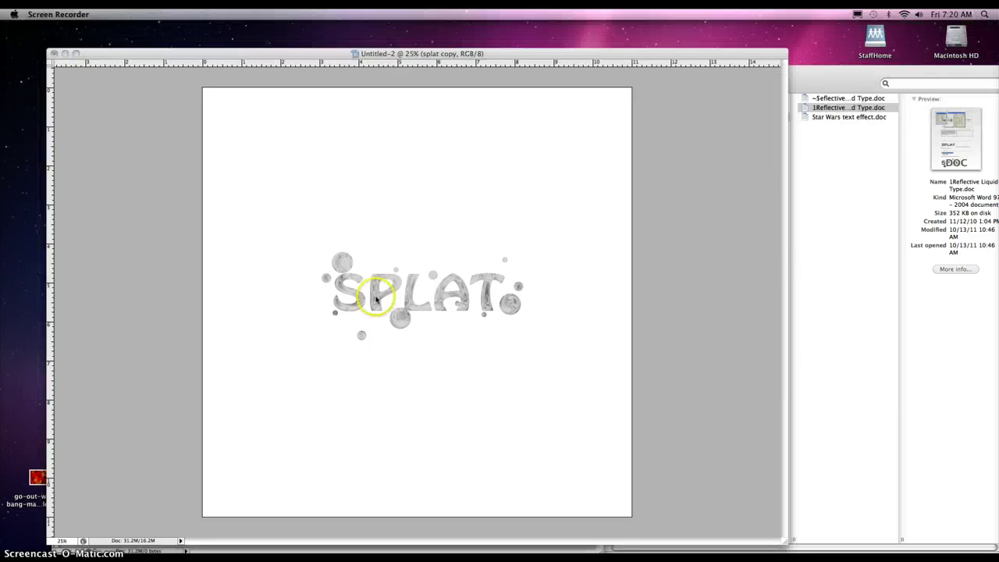
{"action": "left_click", "coordinate": [378, 296]}
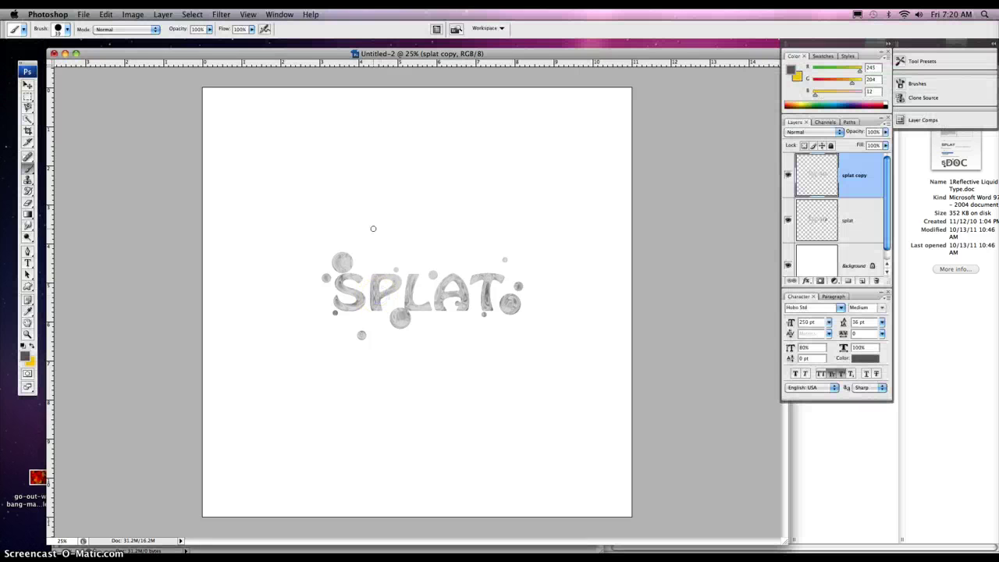
{"action": "left_click", "coordinate": [165, 15]}
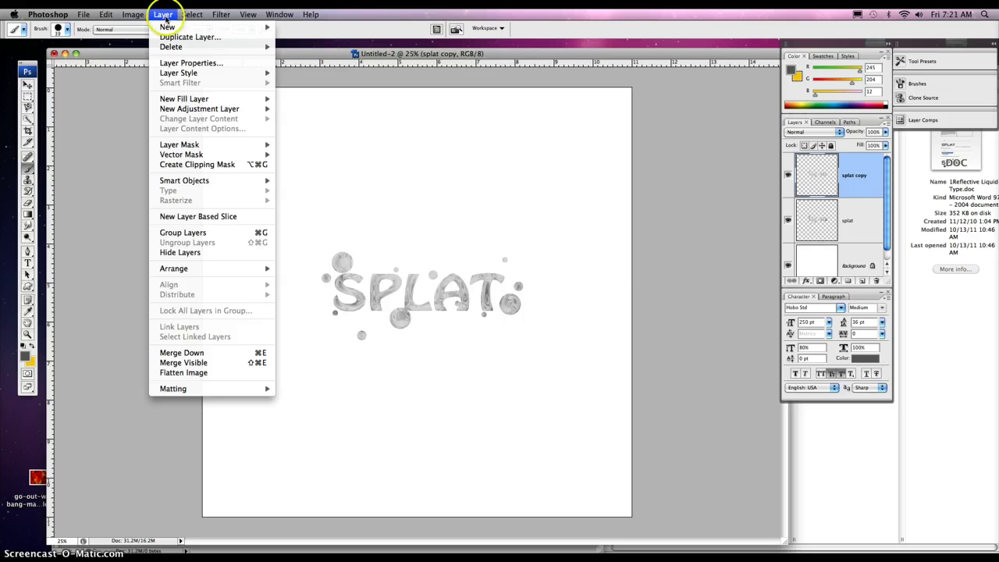
{"action": "mouse_move", "coordinate": [234, 73]}
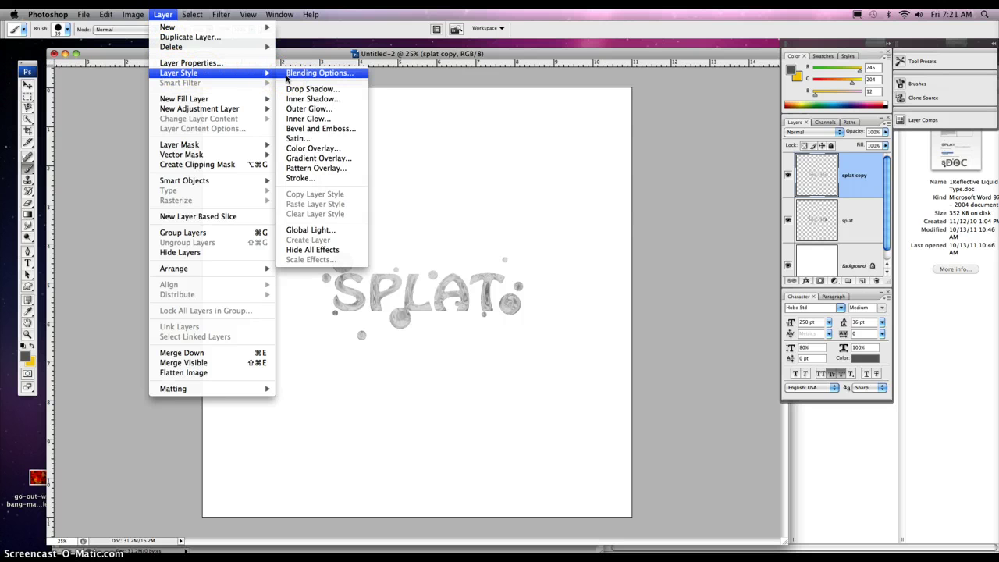
{"action": "left_click", "coordinate": [340, 133]}
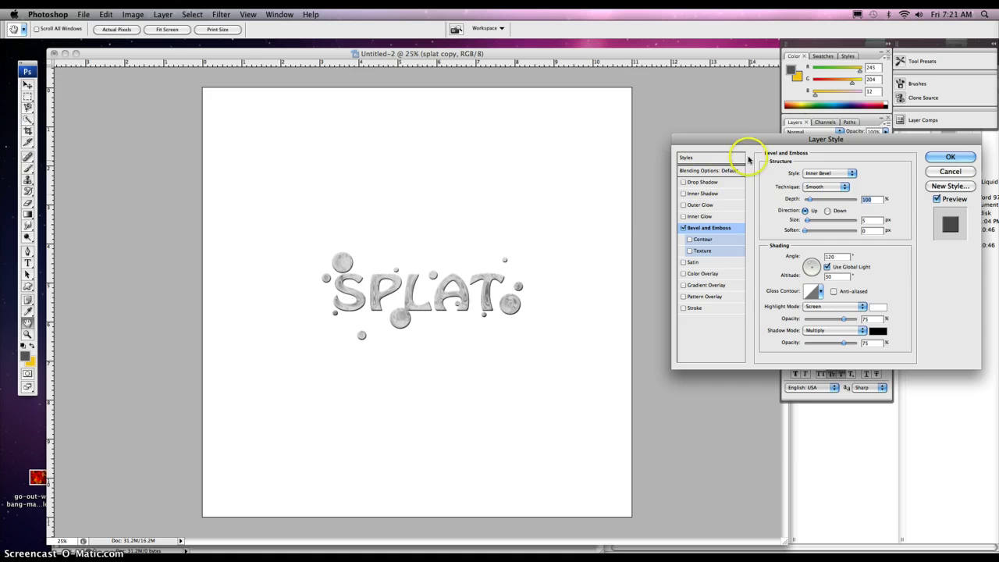
{"action": "left_click_drag", "start_coordinate": [747, 141], "coordinate": [633, 211]}
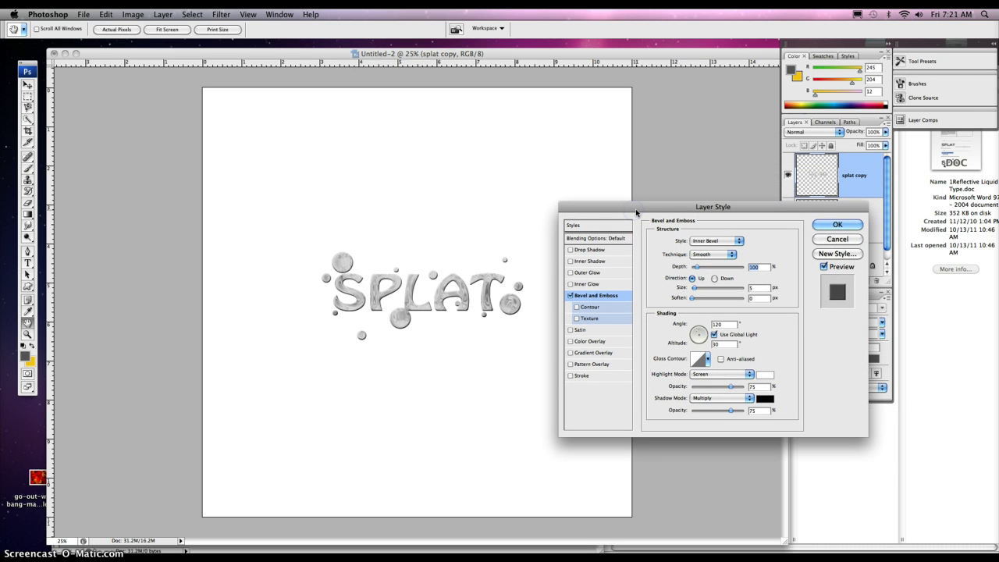
{"action": "left_click", "coordinate": [668, 209]}
Set the depth of the smooth inner bevel to 481%
{"action": "mouse_move", "coordinate": [716, 267]}
{"action": "left_mouse_down"}
{"action": "mouse_move", "coordinate": [749, 269]}
{"action": "mouse_move", "coordinate": [696, 267]}
{"action": "mouse_move", "coordinate": [710, 267]}
{"action": "left_mouse_up"}
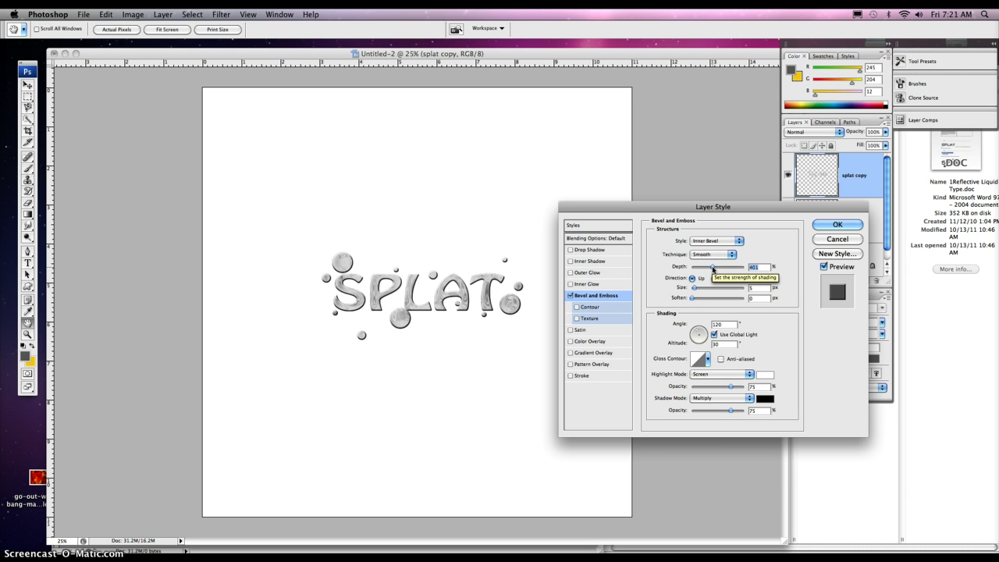
{"action": "left_click_drag", "start_coordinate": [713, 268], "coordinate": [715, 268]}
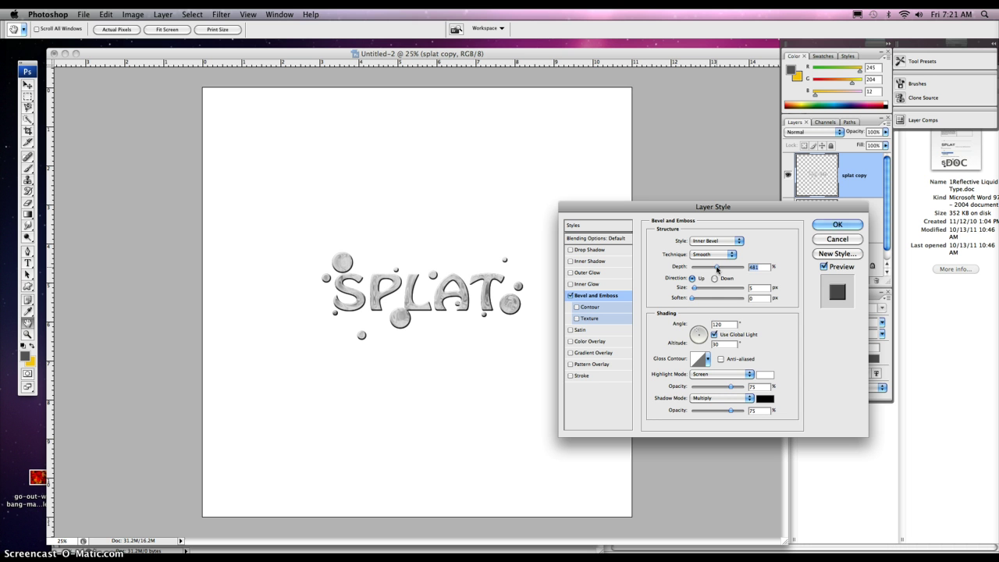
{"action": "left_click", "coordinate": [724, 258]}
Set the bevel's size to 35 px and its soften value to 4 px
{"action": "left_click", "coordinate": [757, 288]}
{"action": "left_click_drag", "start_coordinate": [694, 287], "coordinate": [705, 288]}
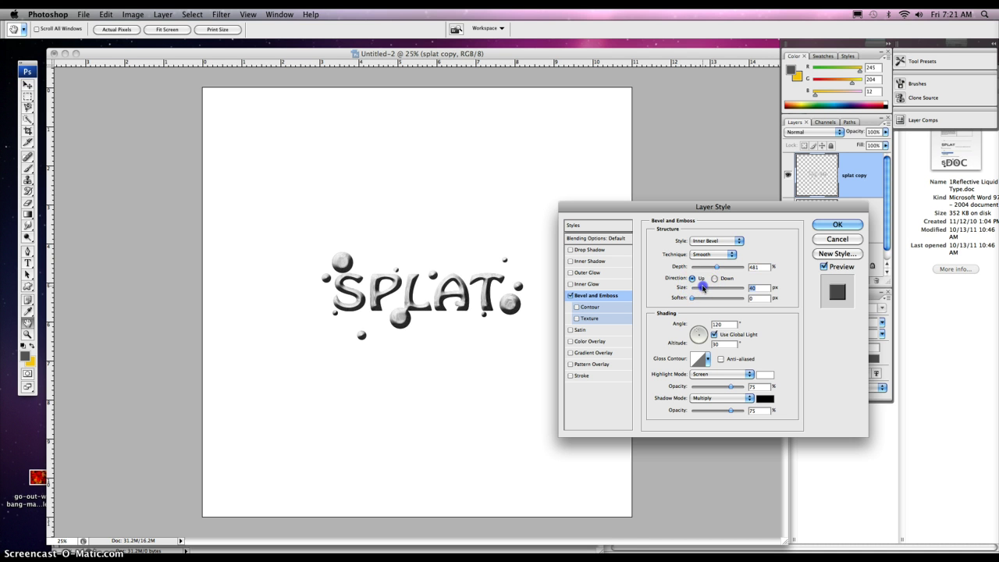
{"action": "left_click_drag", "start_coordinate": [703, 288], "coordinate": [702, 288]}
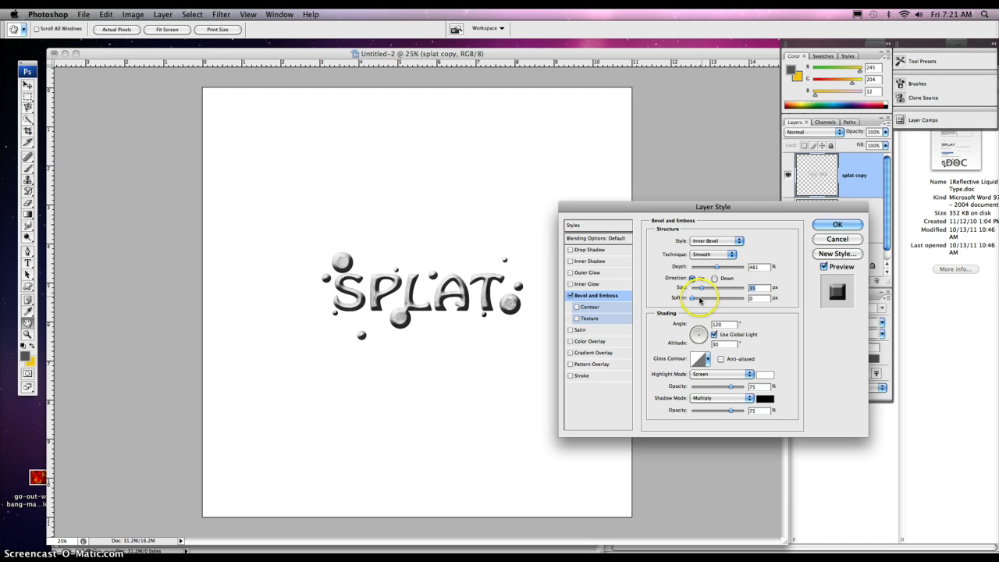
{"action": "left_click", "coordinate": [691, 299]}
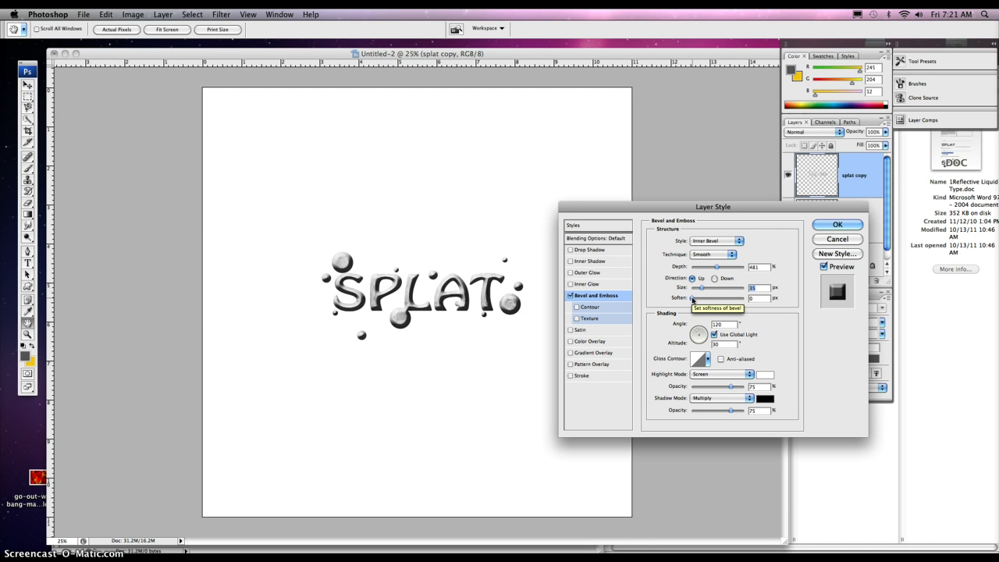
{"action": "left_click", "coordinate": [691, 299]}
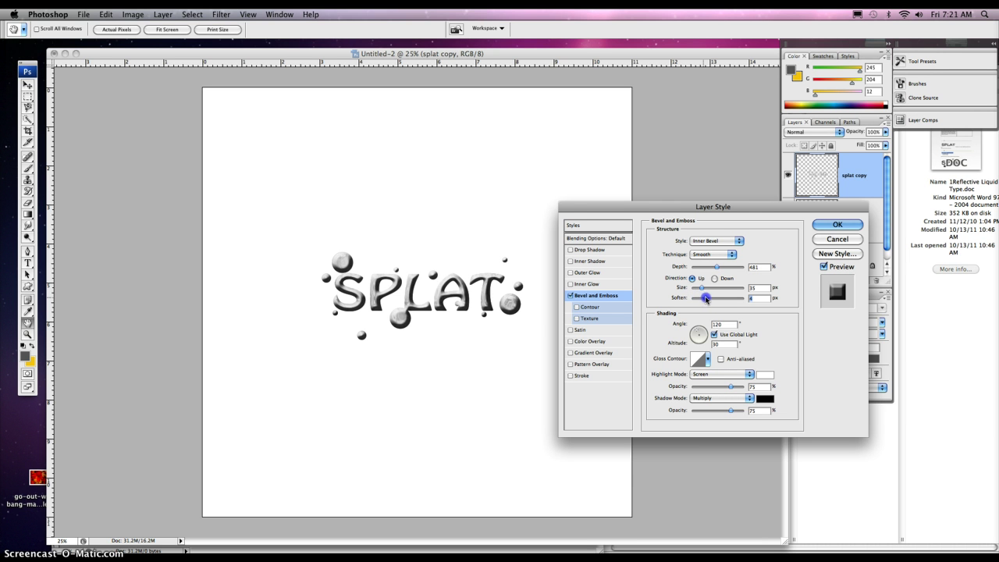
{"action": "left_click_drag", "start_coordinate": [722, 299], "coordinate": [704, 299]}
Set the bevel's light altitude to 25 degrees, keeping the 120-degree angle and global light
{"action": "left_click", "coordinate": [697, 332]}
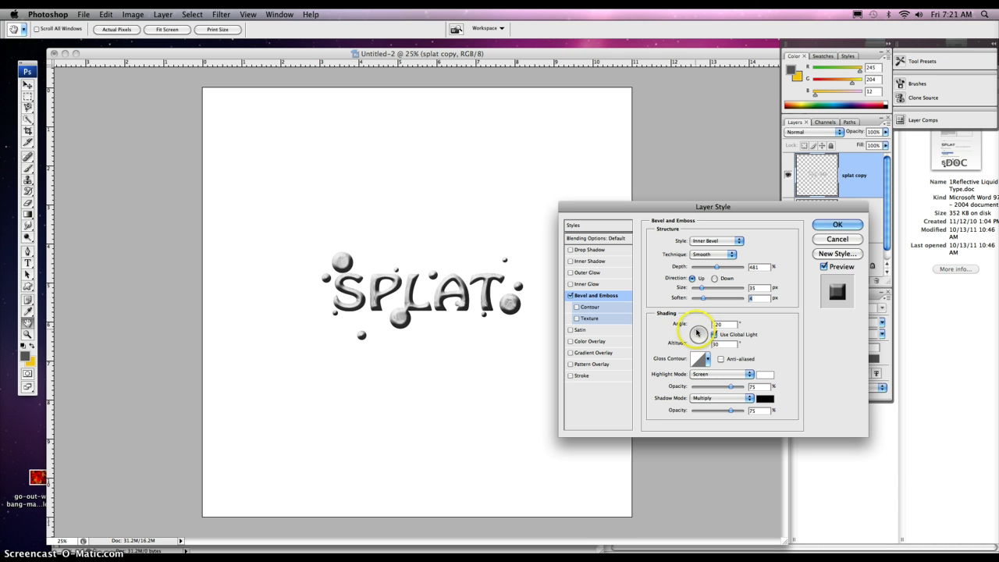
{"action": "mouse_move", "coordinate": [698, 333]}
{"action": "left_mouse_down"}
{"action": "mouse_move", "coordinate": [701, 343]}
{"action": "mouse_move", "coordinate": [696, 328]}
{"action": "mouse_move", "coordinate": [742, 335]}
{"action": "mouse_move", "coordinate": [708, 345]}
{"action": "left_mouse_up"}
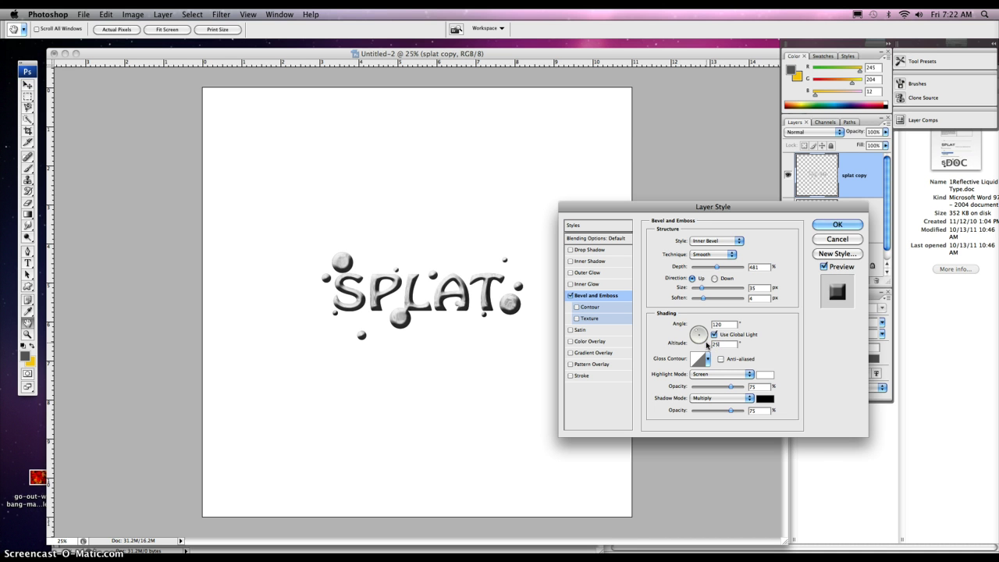
{"action": "left_click", "coordinate": [715, 337]}
{"action": "left_click", "coordinate": [702, 336]}
Try several gloss contours for the bevel and choose Ring
{"action": "left_click", "coordinate": [708, 359]}
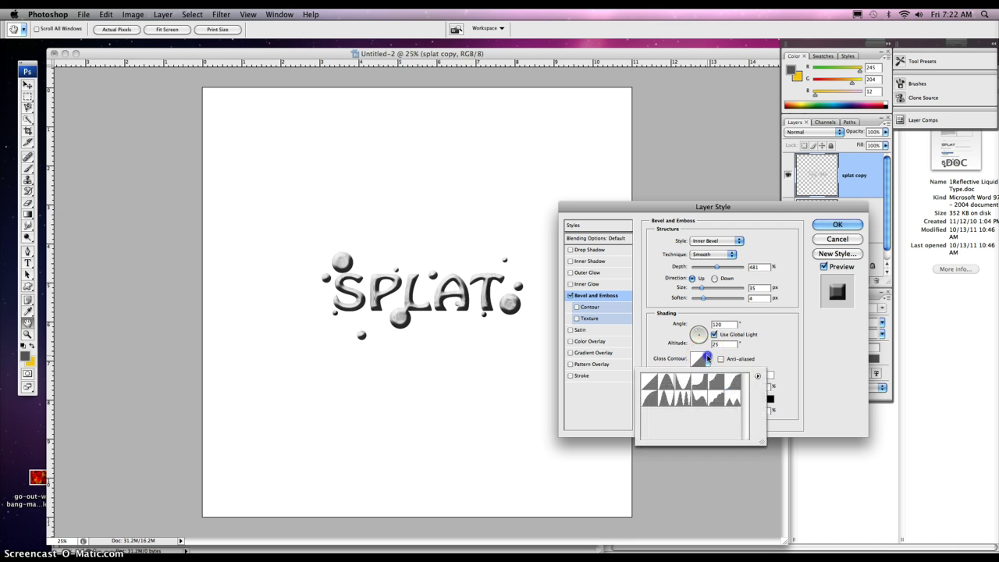
{"action": "left_click", "coordinate": [683, 393]}
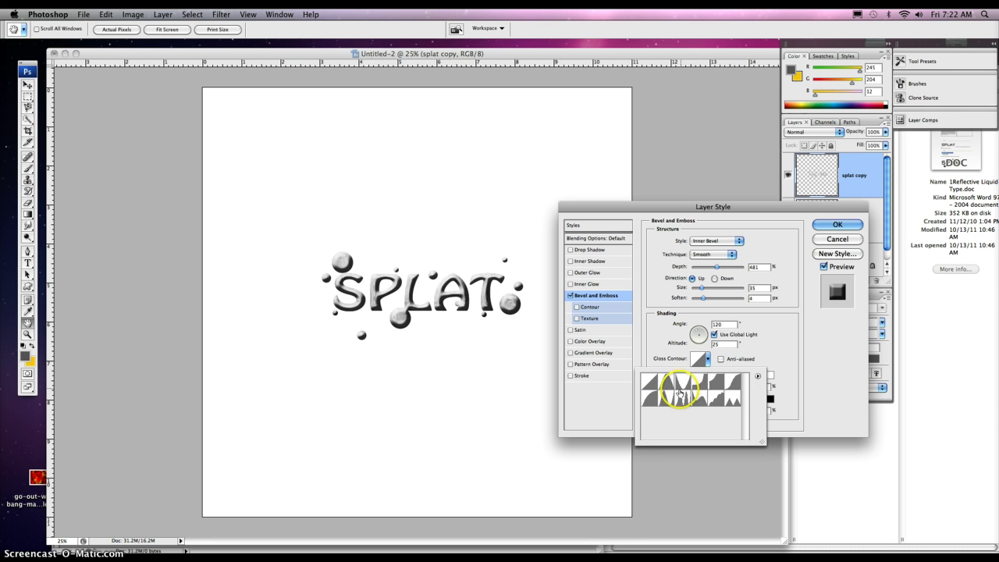
{"action": "left_click", "coordinate": [669, 401]}
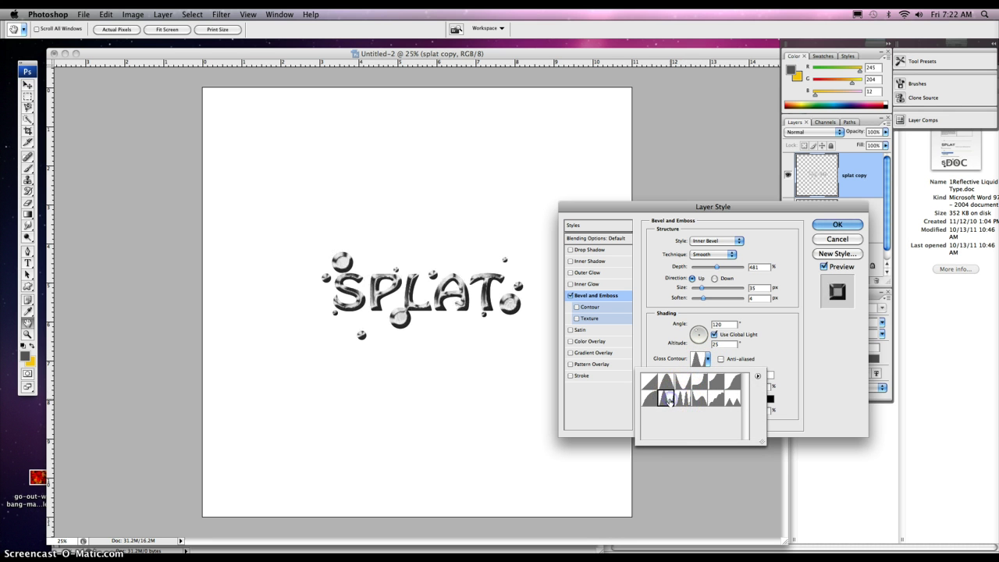
{"action": "left_click", "coordinate": [666, 382]}
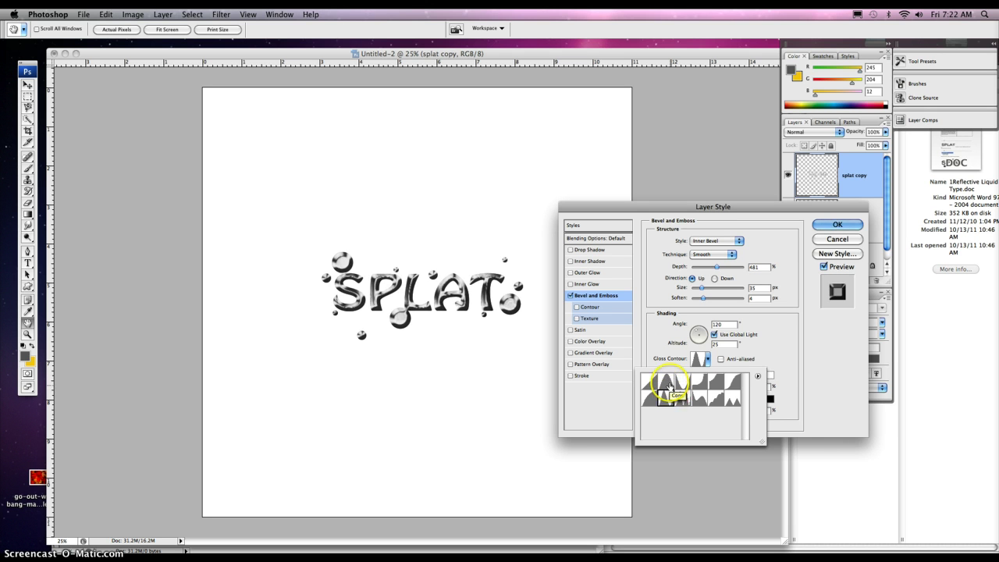
{"action": "left_click", "coordinate": [648, 404]}
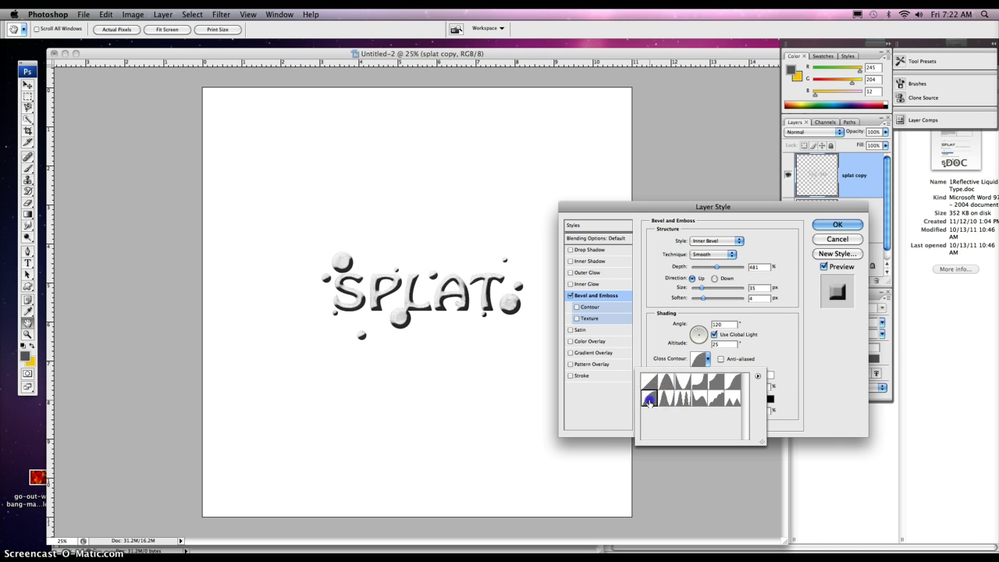
{"action": "left_click", "coordinate": [665, 401]}
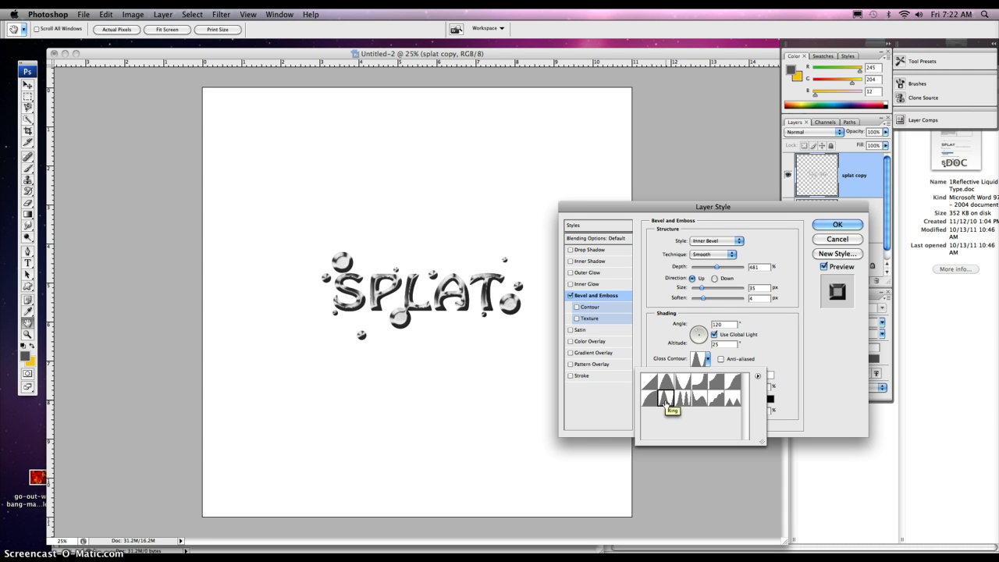
Compare Ring - Double and other gloss contours on the SPLAT text, and return to Ring
{"action": "left_click", "coordinate": [712, 398]}
{"action": "left_click", "coordinate": [663, 398]}
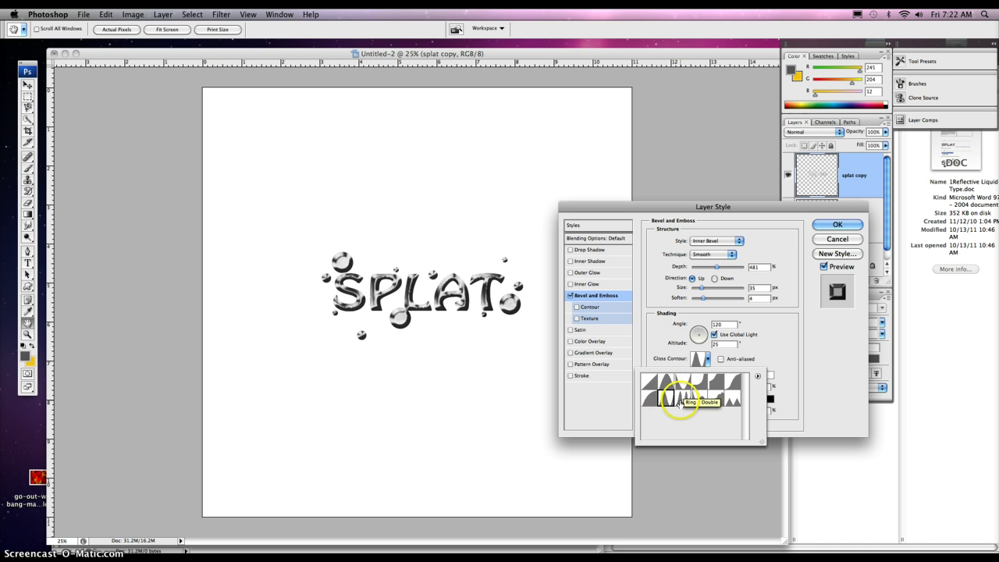
{"action": "left_click", "coordinate": [681, 398]}
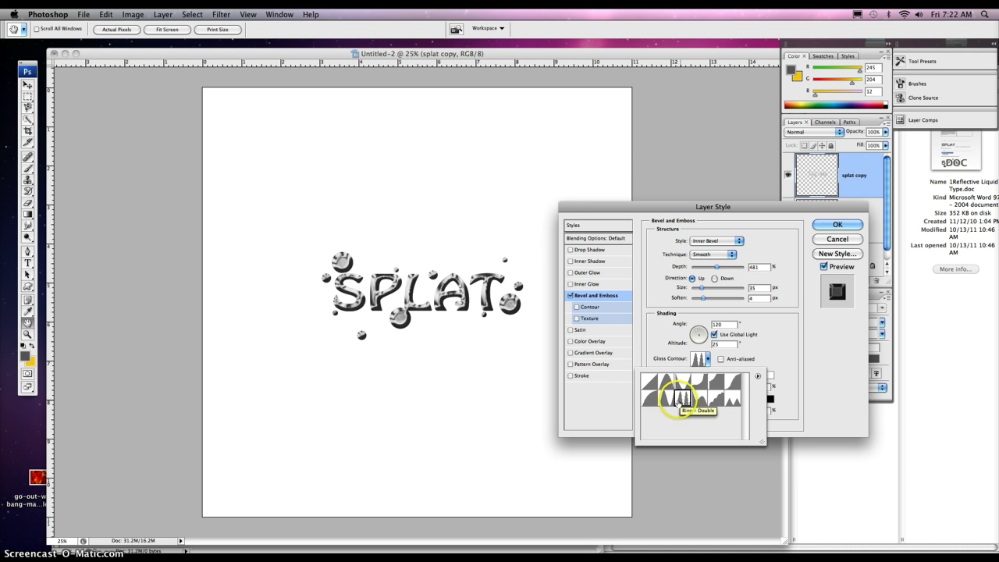
{"action": "left_click", "coordinate": [669, 401]}
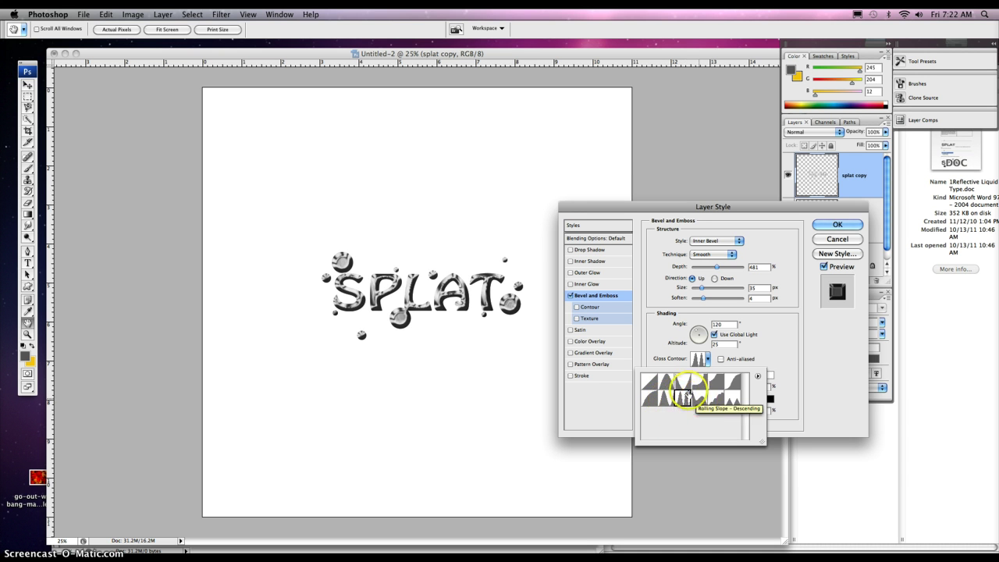
{"action": "left_click", "coordinate": [683, 382]}
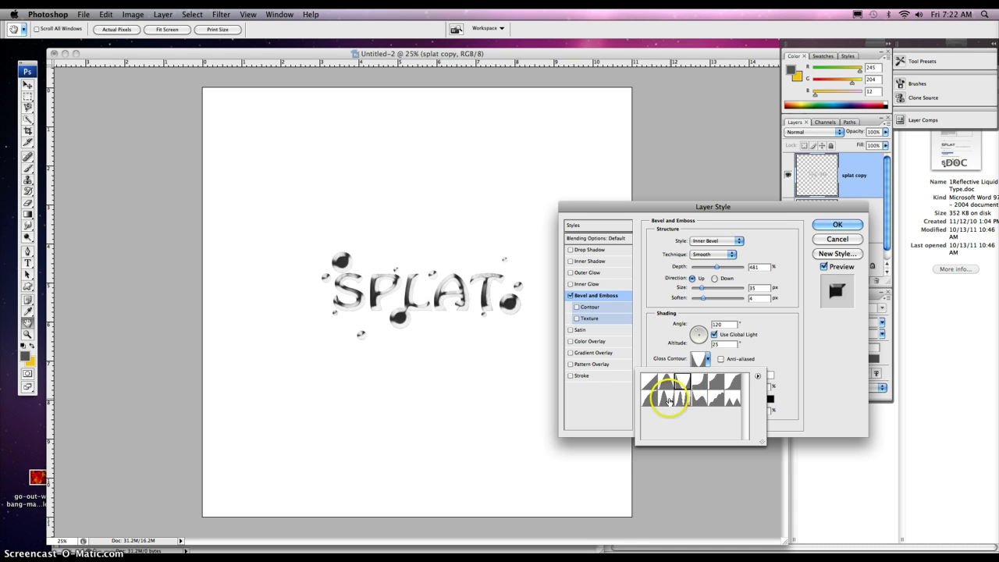
{"action": "left_click", "coordinate": [669, 400]}
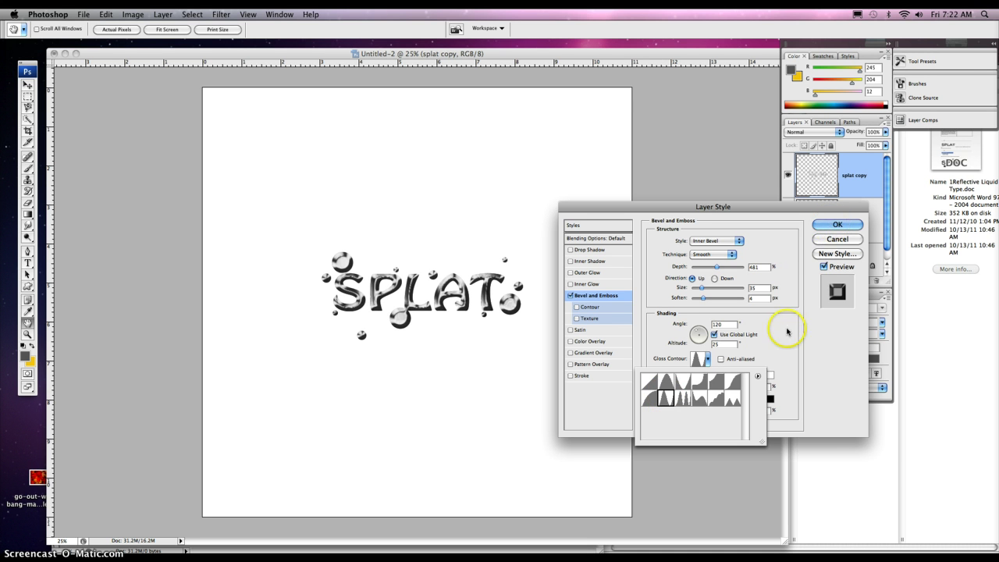
Close the gloss contour choices and keep Screen as the bevel's highlight mode
{"action": "left_click", "coordinate": [795, 360]}
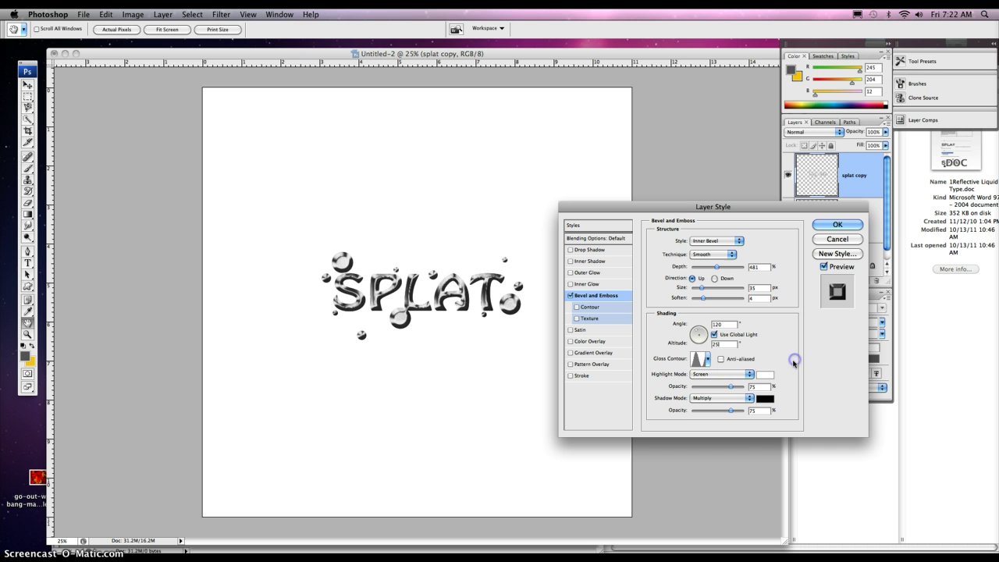
{"action": "left_click", "coordinate": [729, 377]}
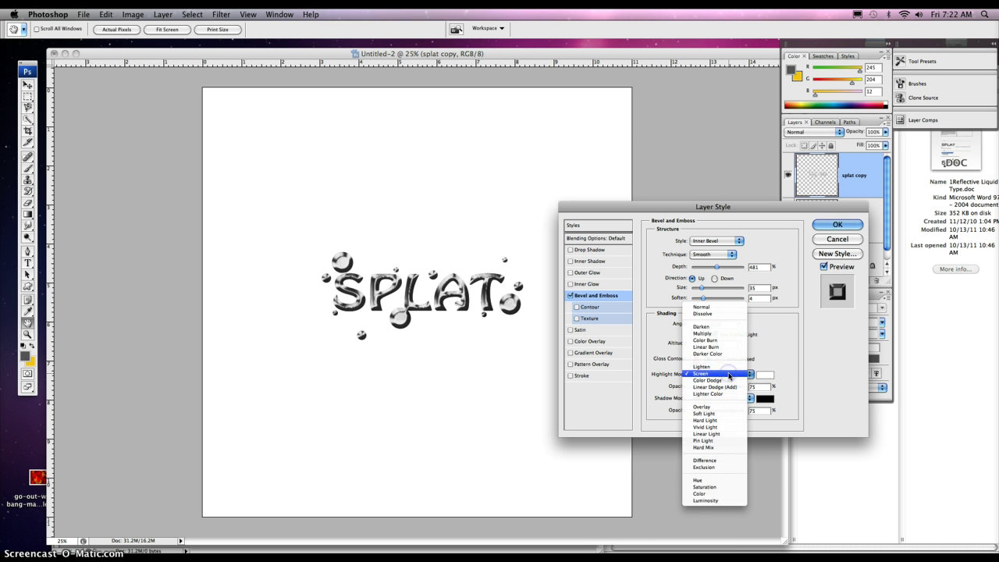
{"action": "left_click", "coordinate": [729, 374]}
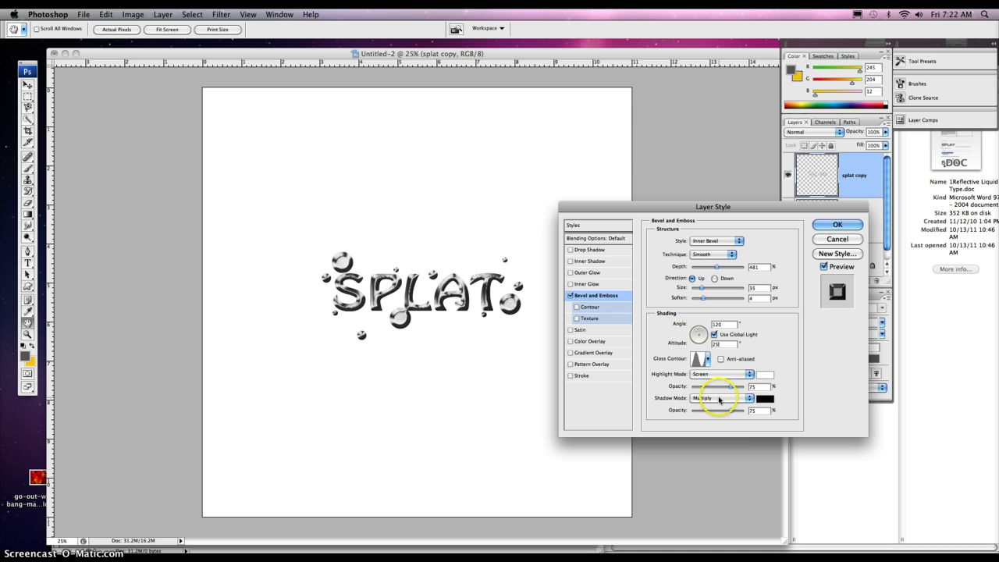
Set the bevel's shadow mode to Soft Light with shadow colour 666666, and apply the layer style to splat copy
{"action": "left_click", "coordinate": [719, 400]}
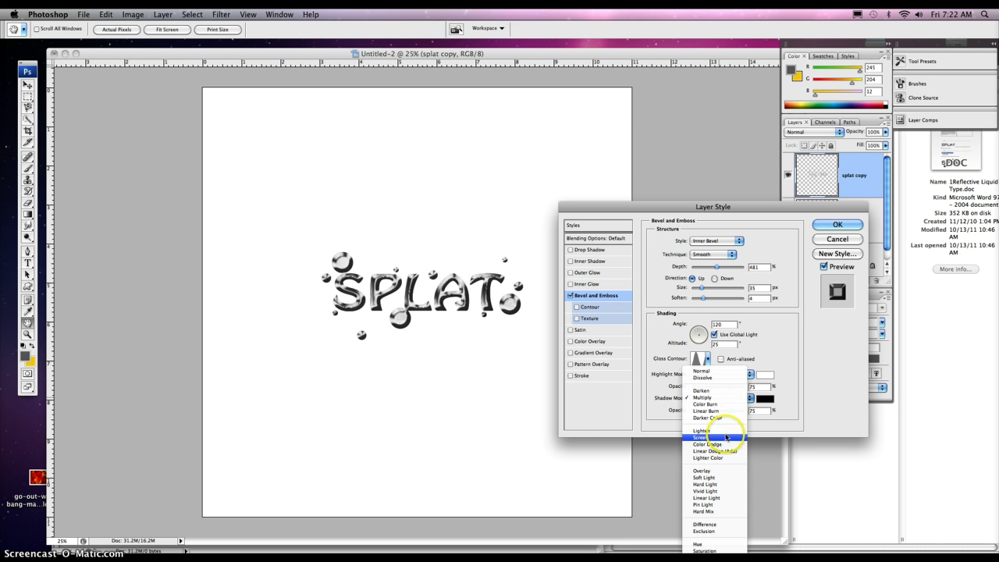
{"action": "left_click", "coordinate": [713, 478]}
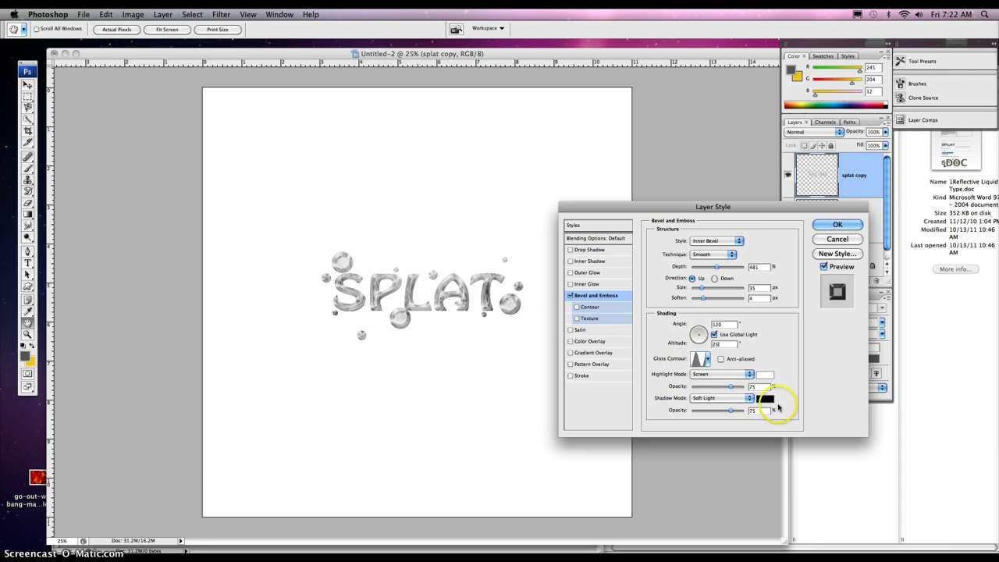
{"action": "left_click", "coordinate": [766, 399]}
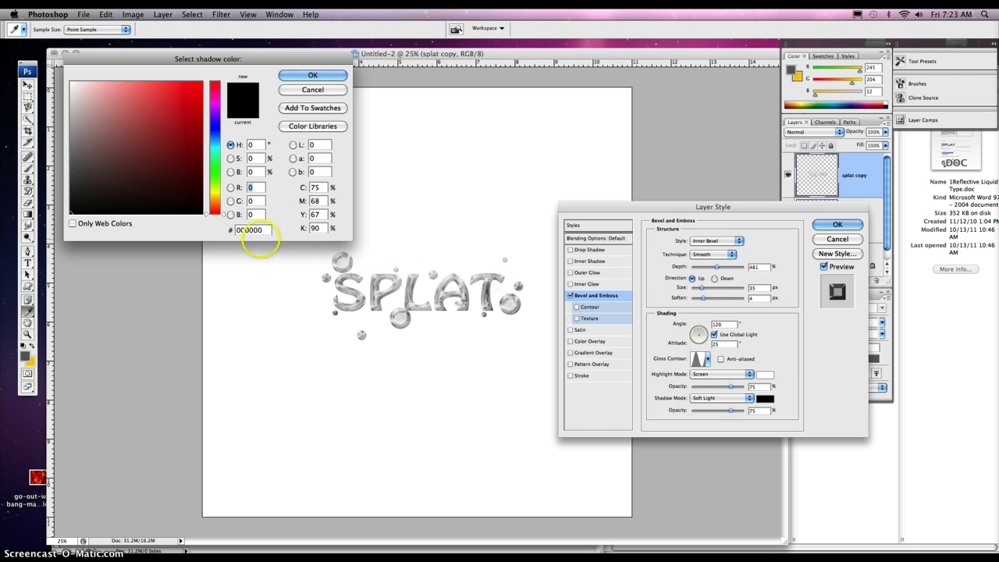
{"action": "left_click", "coordinate": [248, 230]}
{"action": "type", "text": "666666"}
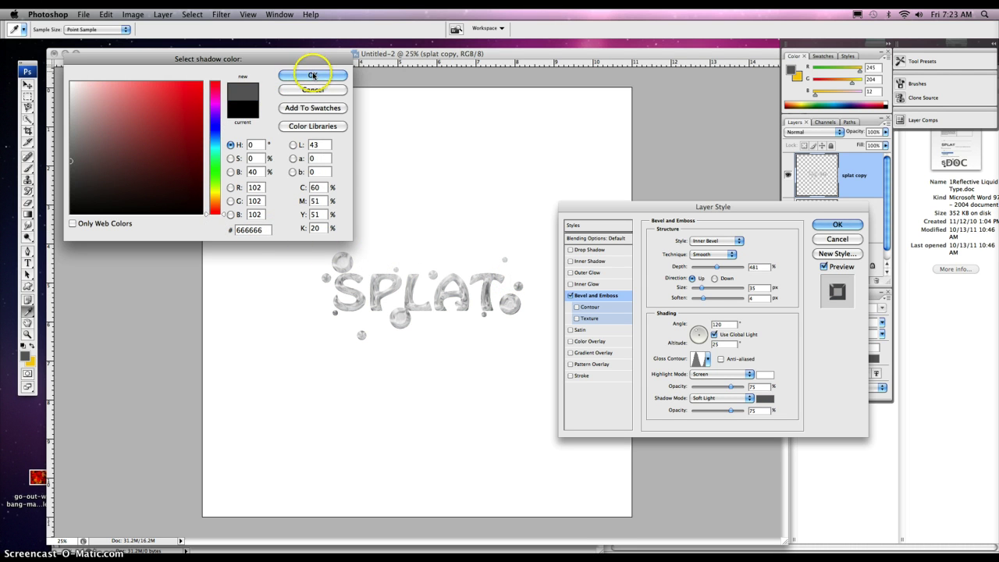
{"action": "left_click", "coordinate": [312, 73]}
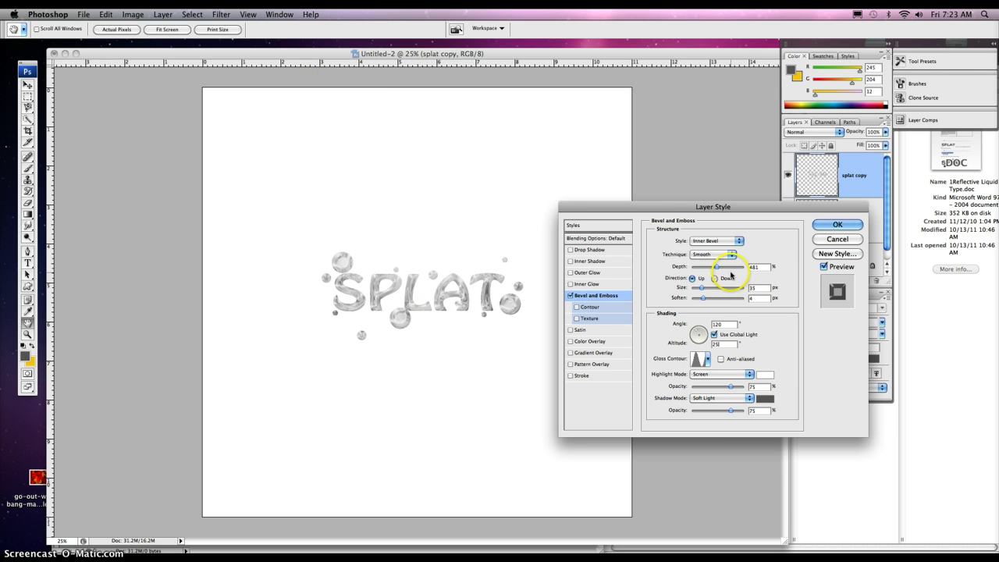
{"action": "left_click", "coordinate": [839, 224]}
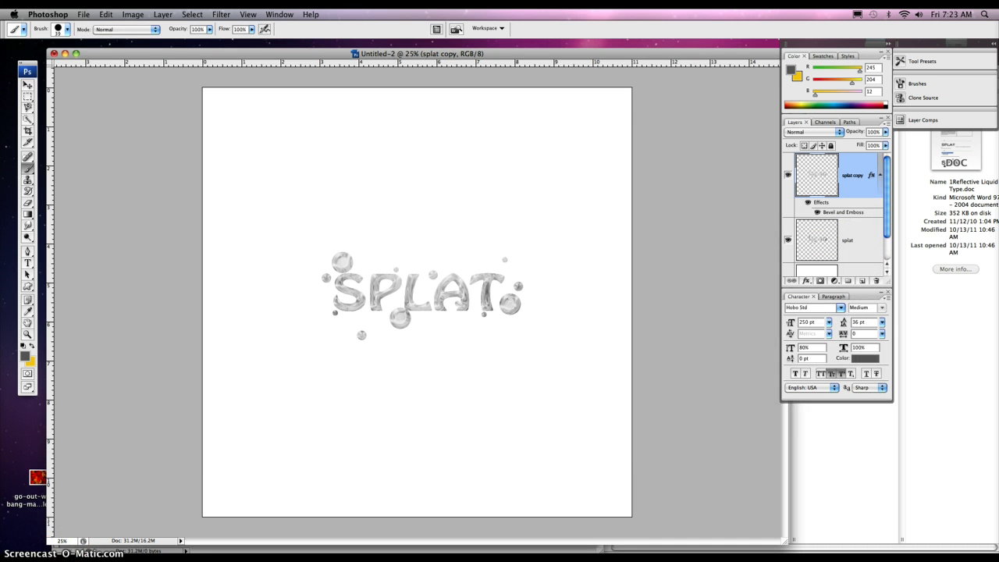
{"action": "left_click", "coordinate": [291, 360]}
{"action": "left_click", "coordinate": [161, 15]}
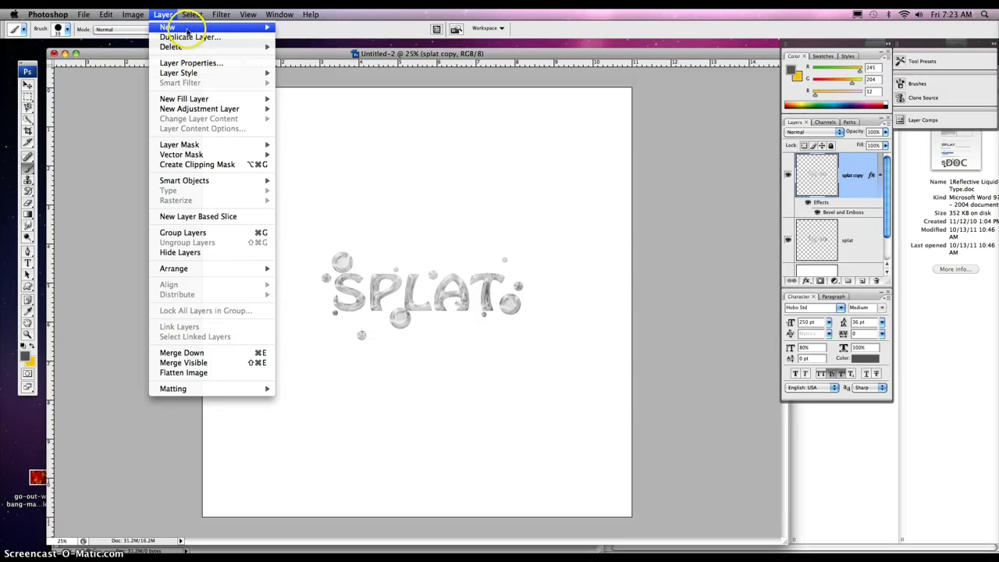
{"action": "mouse_move", "coordinate": [188, 31]}
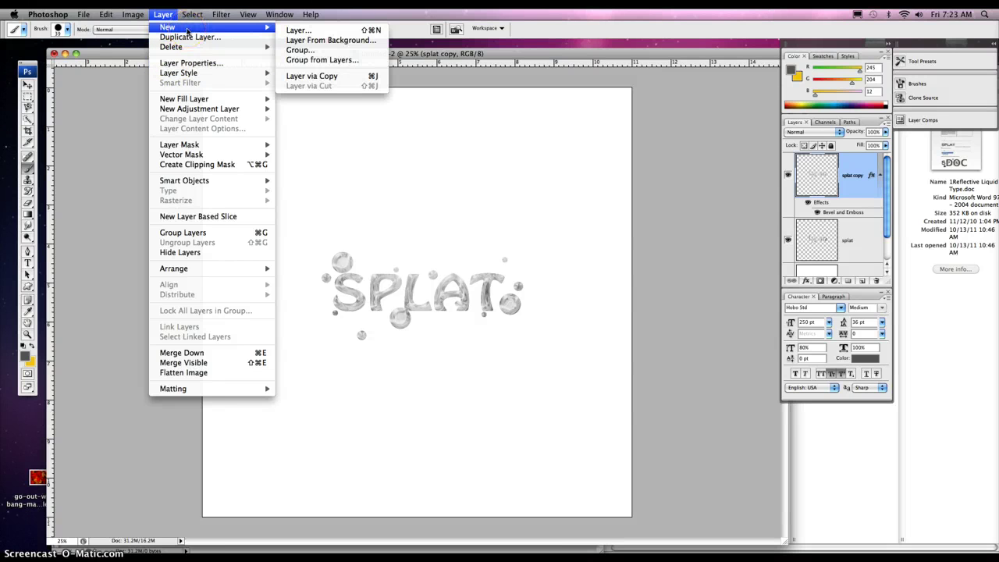
{"action": "left_click", "coordinate": [187, 109]}
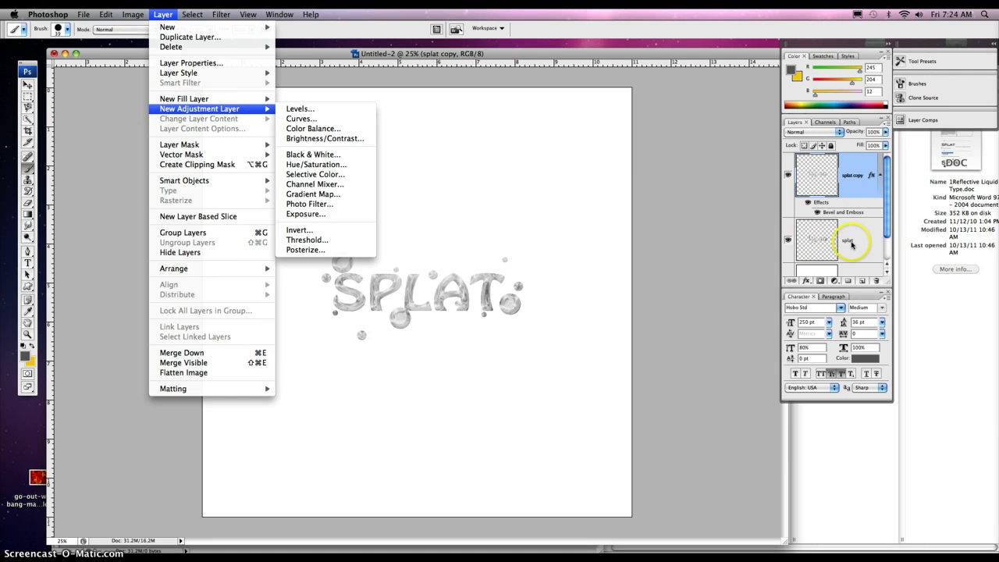
{"action": "left_click", "coordinate": [891, 279]}
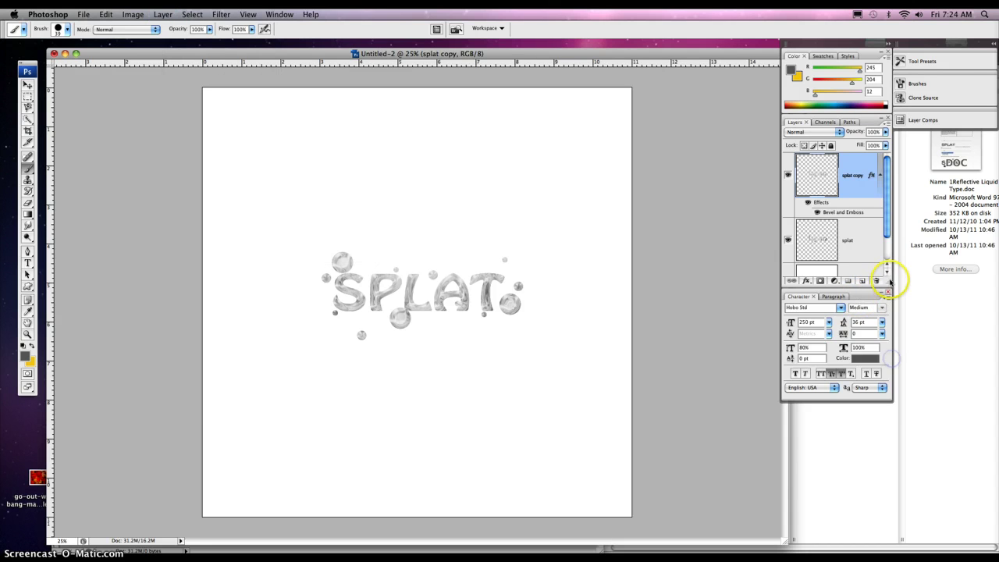
Lengthen the layer list to show every layer, and add a Curves adjustment layer named Curves 1 above splat copy
{"action": "left_click_drag", "start_coordinate": [890, 281], "coordinate": [890, 388]}
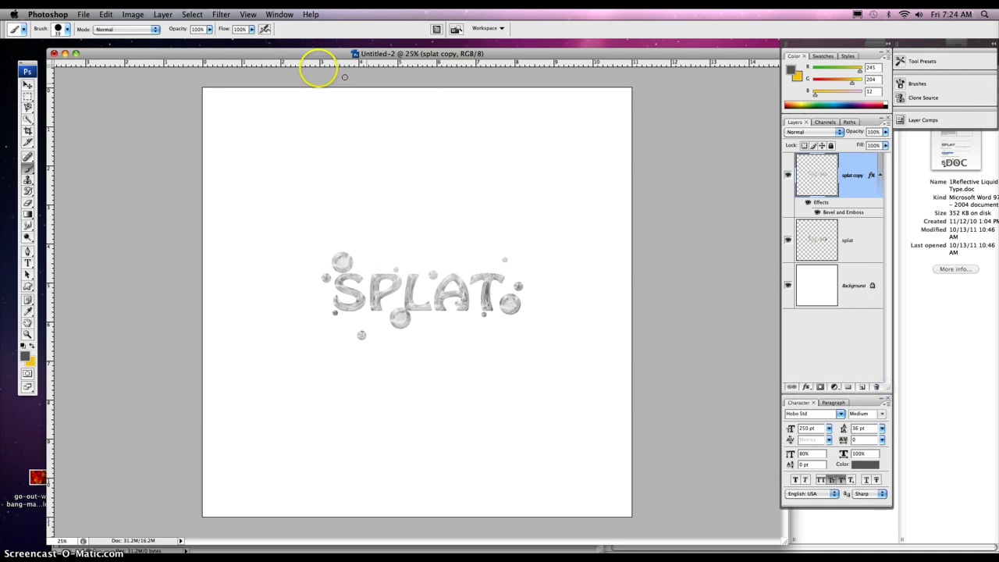
{"action": "left_click", "coordinate": [163, 14]}
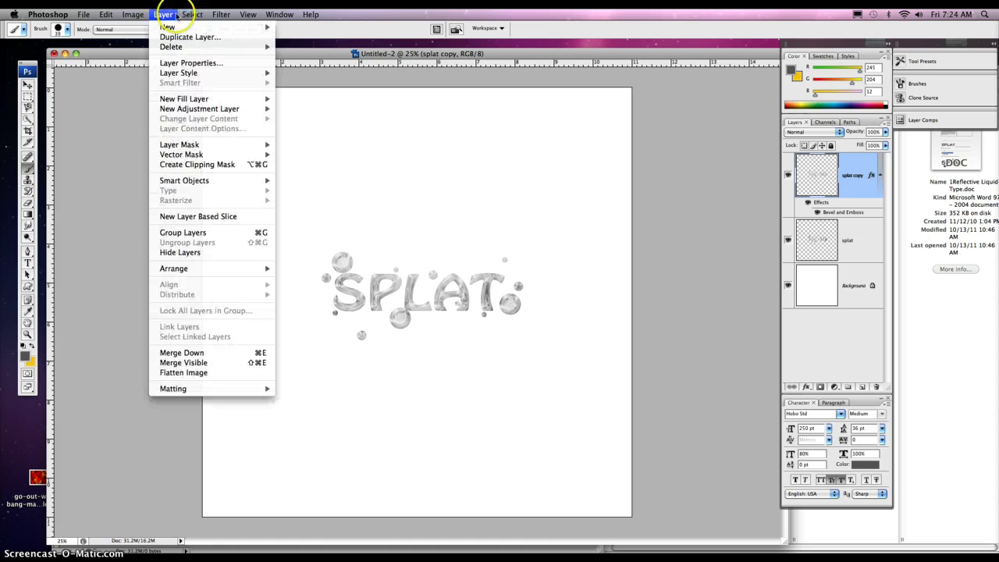
{"action": "mouse_move", "coordinate": [199, 108]}
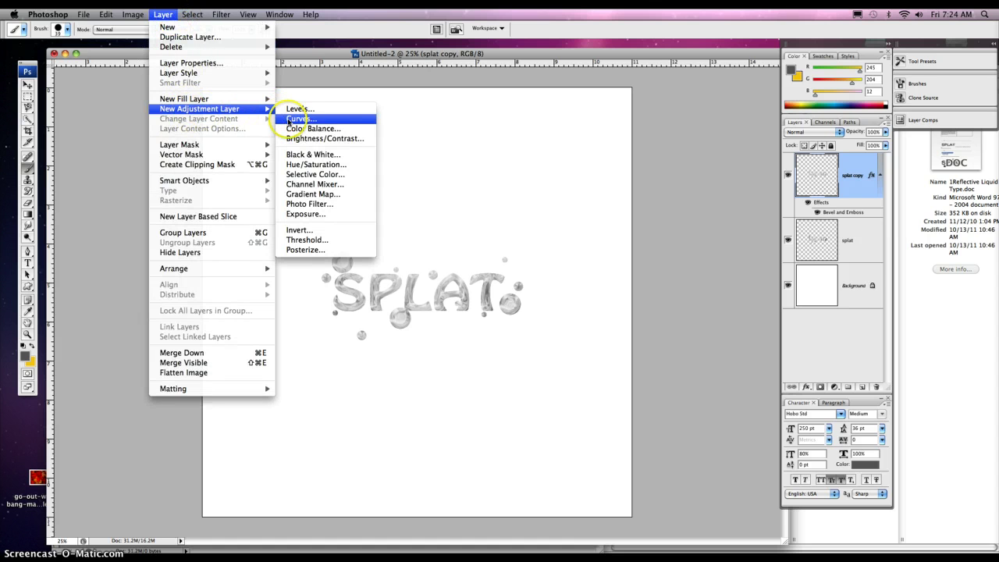
{"action": "left_click", "coordinate": [289, 119]}
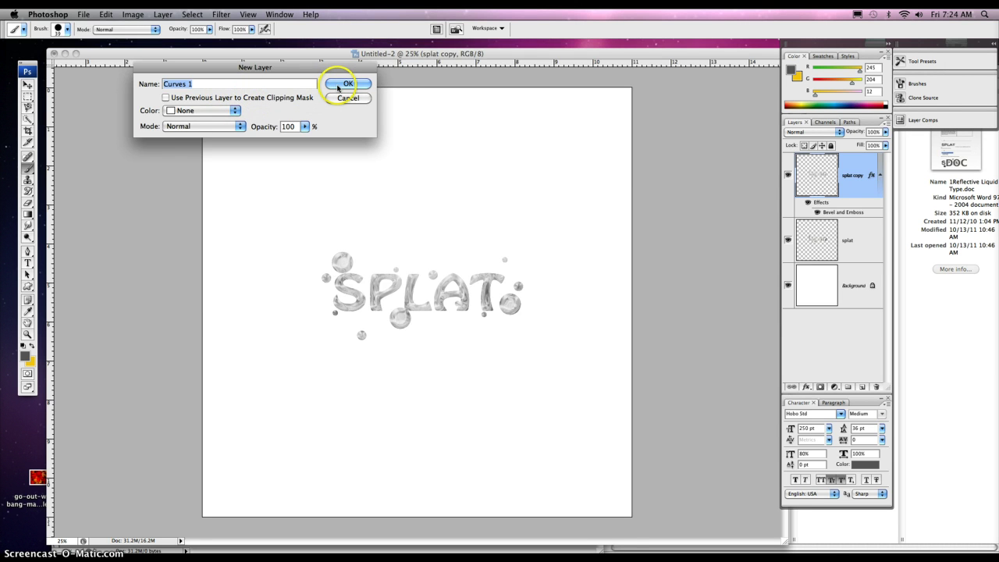
{"action": "left_click", "coordinate": [344, 84]}
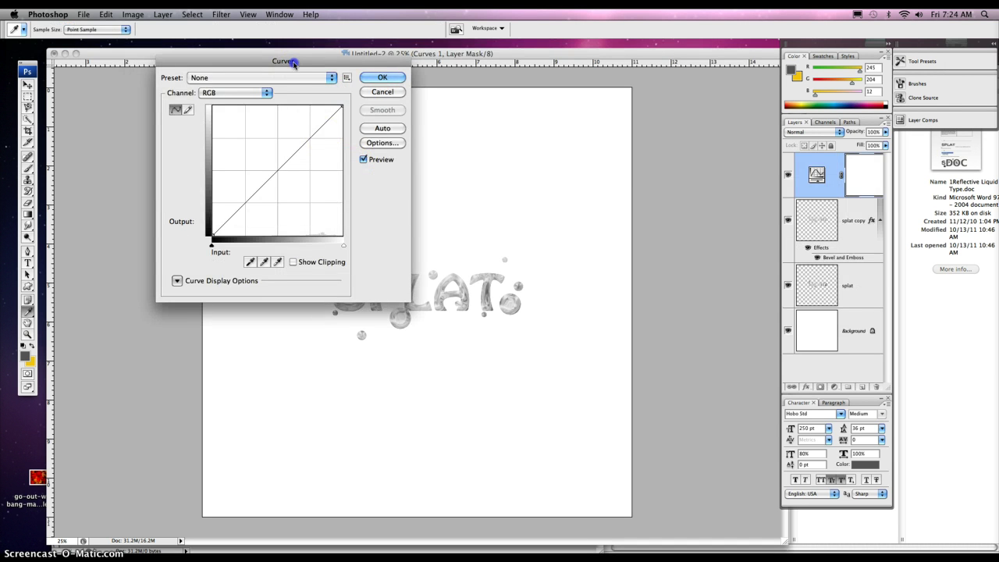
Shape the RGB curve into a U with its black end raised and points at input 102, output 57 and input 213, output 179; apply it
{"action": "left_click_drag", "start_coordinate": [294, 64], "coordinate": [202, 67]}
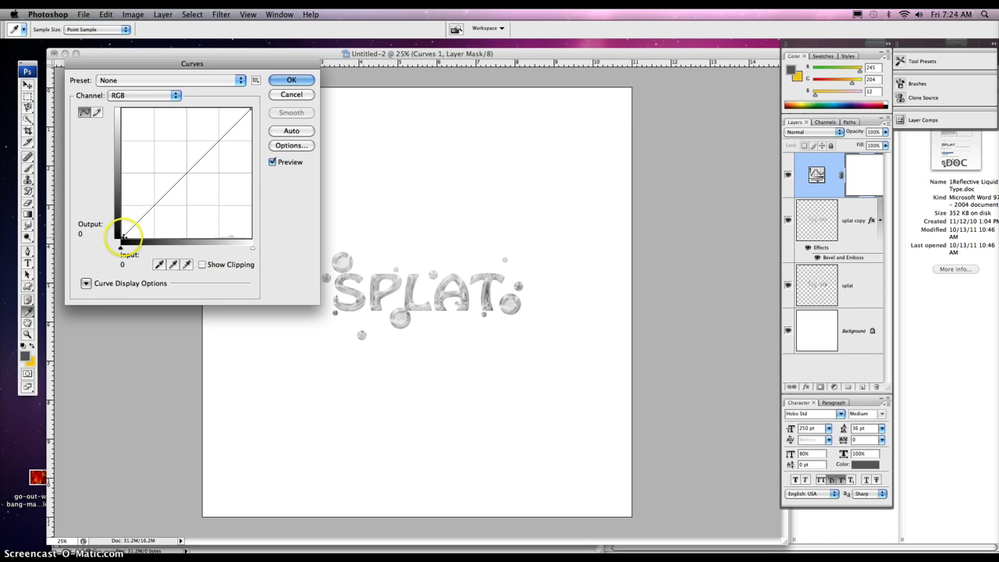
{"action": "left_click_drag", "start_coordinate": [123, 236], "coordinate": [154, 191]}
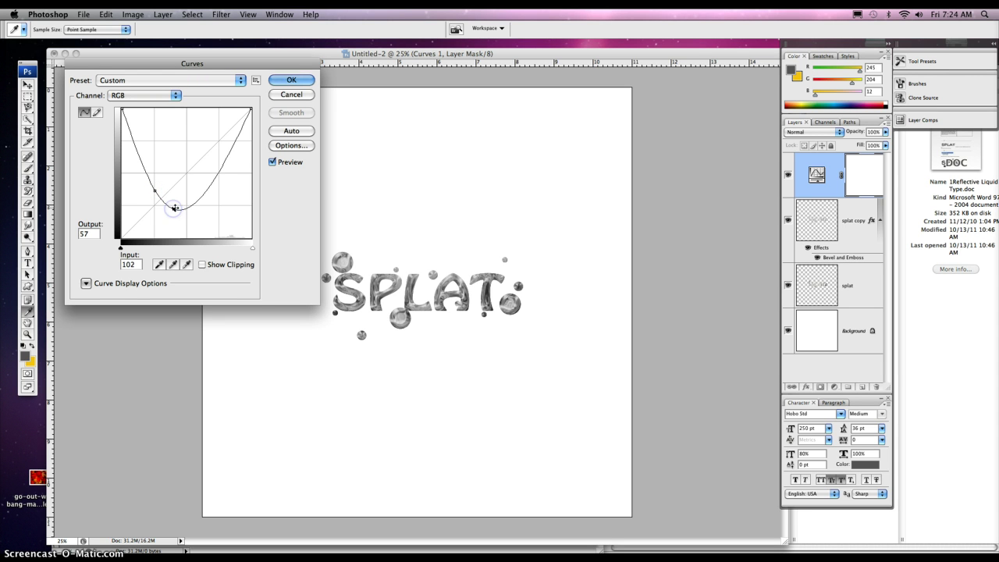
{"action": "left_click", "coordinate": [232, 147]}
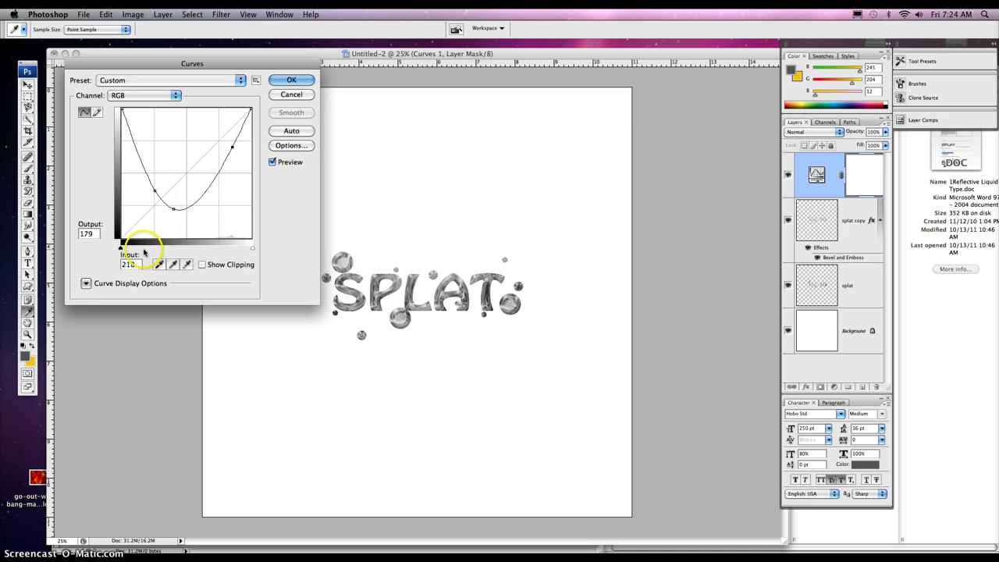
{"action": "double_click", "coordinate": [123, 265]}
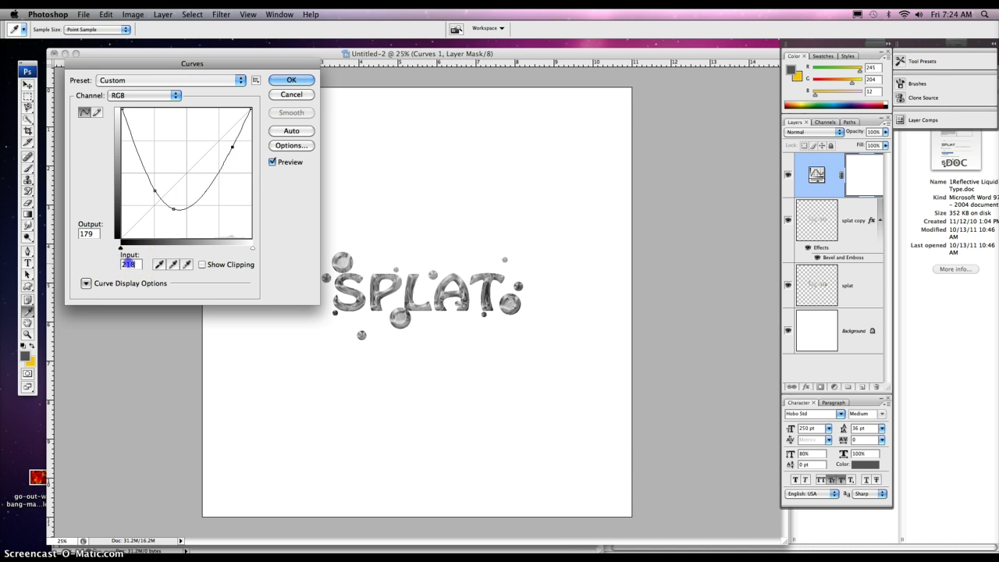
{"action": "type", "text": "213"}
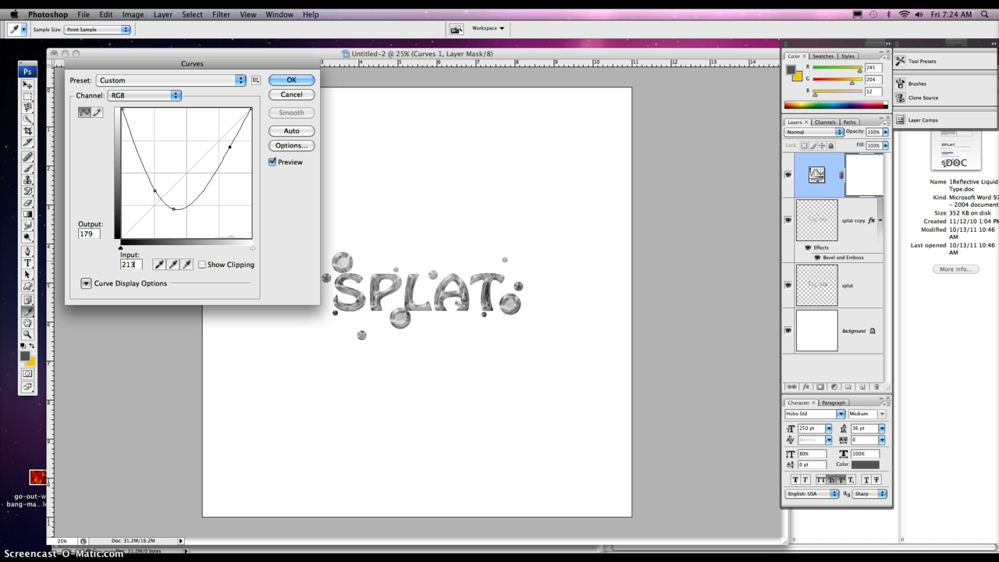
{"action": "left_click", "coordinate": [115, 257]}
{"action": "left_click", "coordinate": [287, 82]}
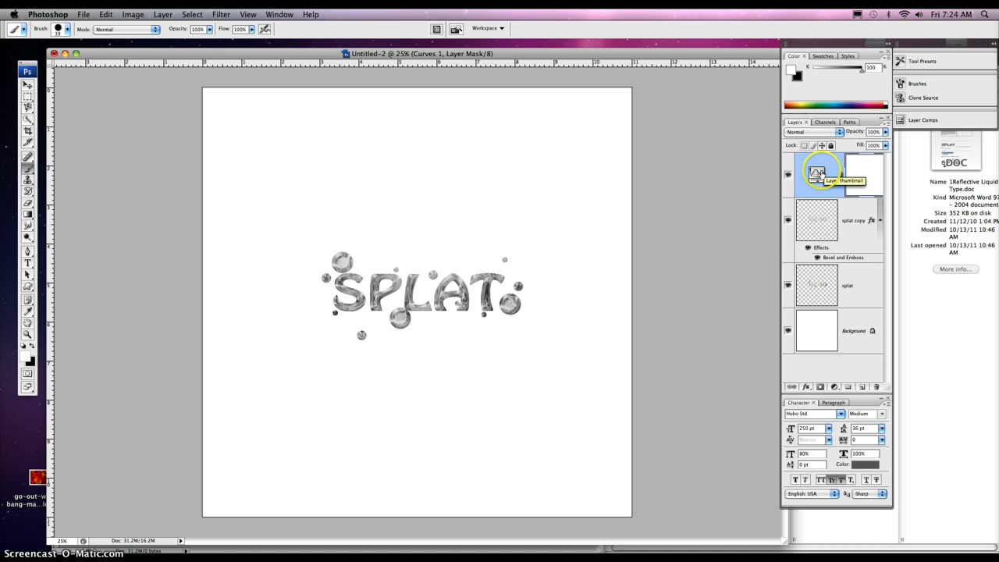
Start adding a Levels adjustment layer above the Curves 1 layer
{"action": "left_click", "coordinate": [163, 16]}
{"action": "mouse_move", "coordinate": [250, 109]}
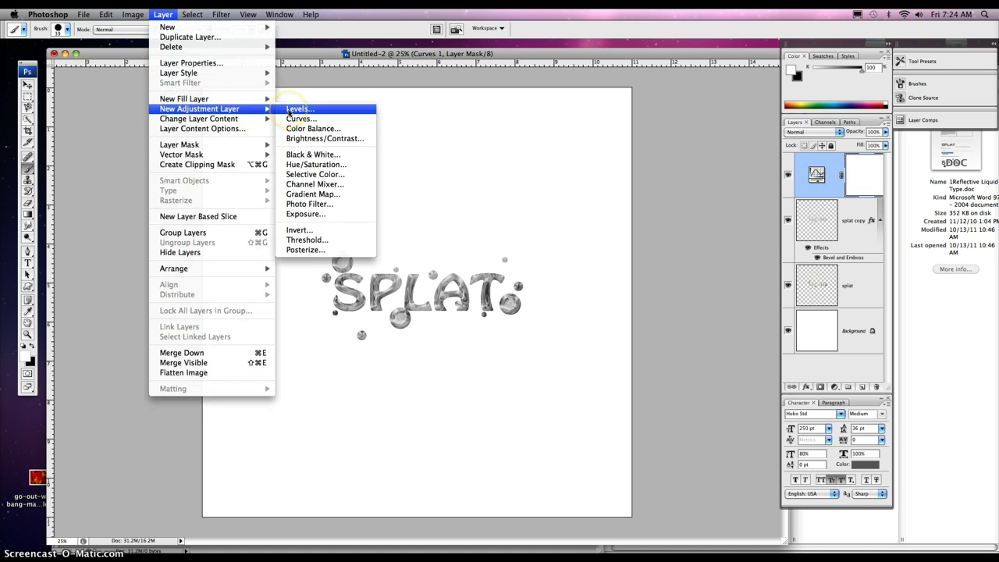